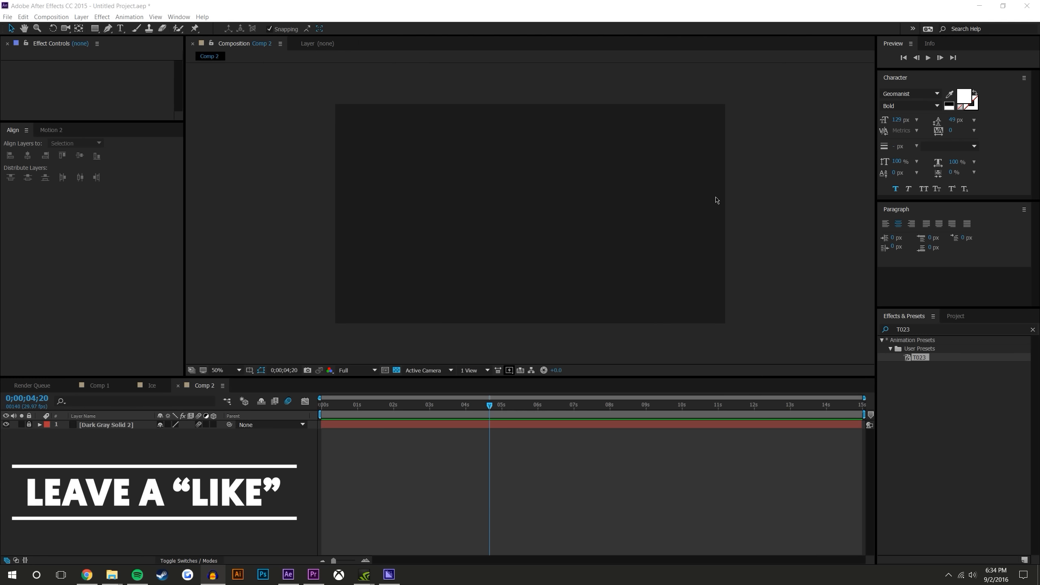
# Create a text layer reading BUZZFEED in the composition.
pyautogui.click(120, 29)
pyautogui.click(459, 181)
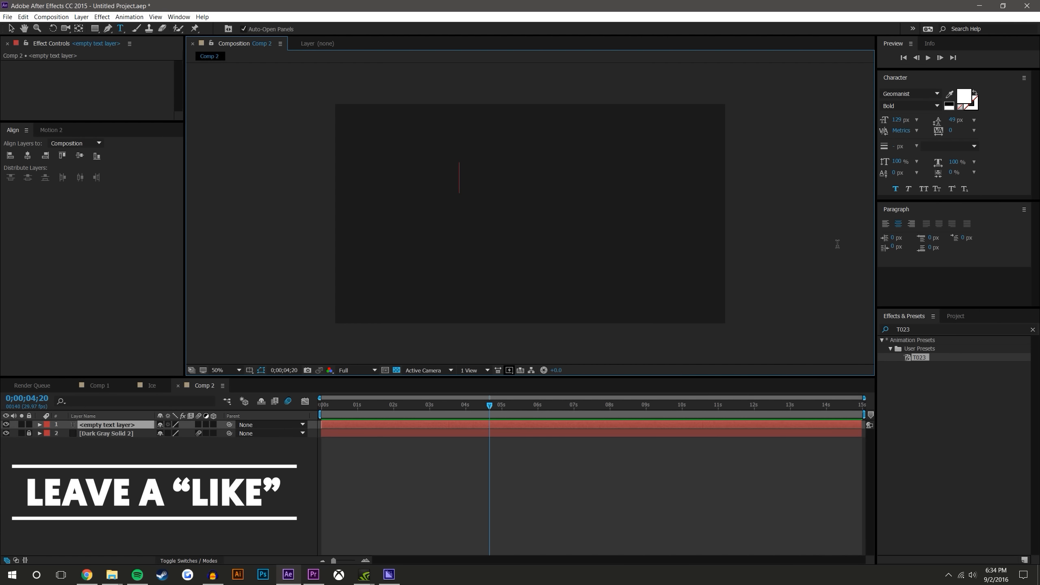
pyautogui.write('BUZZFEED')
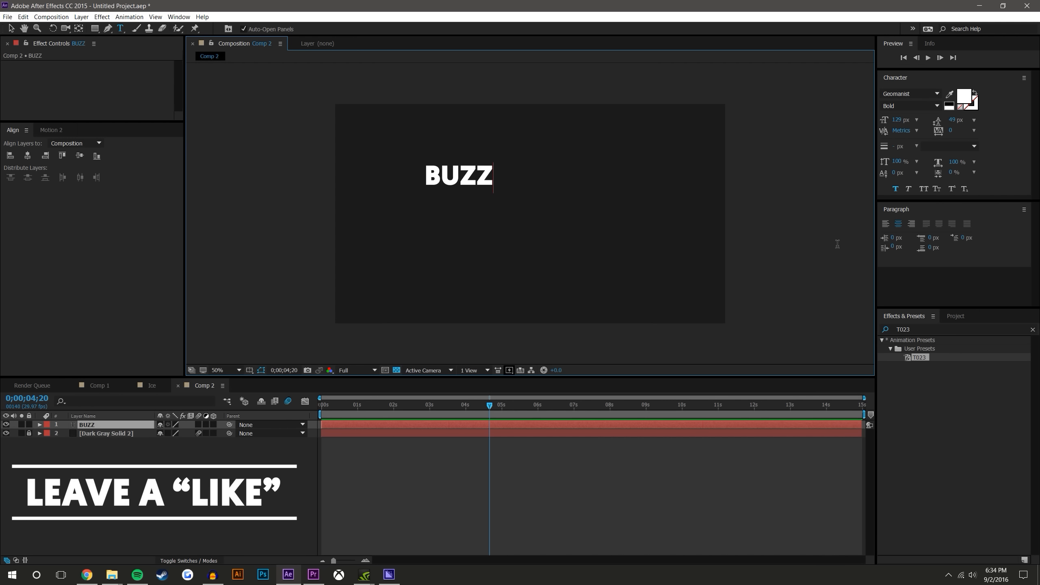
pyautogui.press('Escape')
pyautogui.press('v')
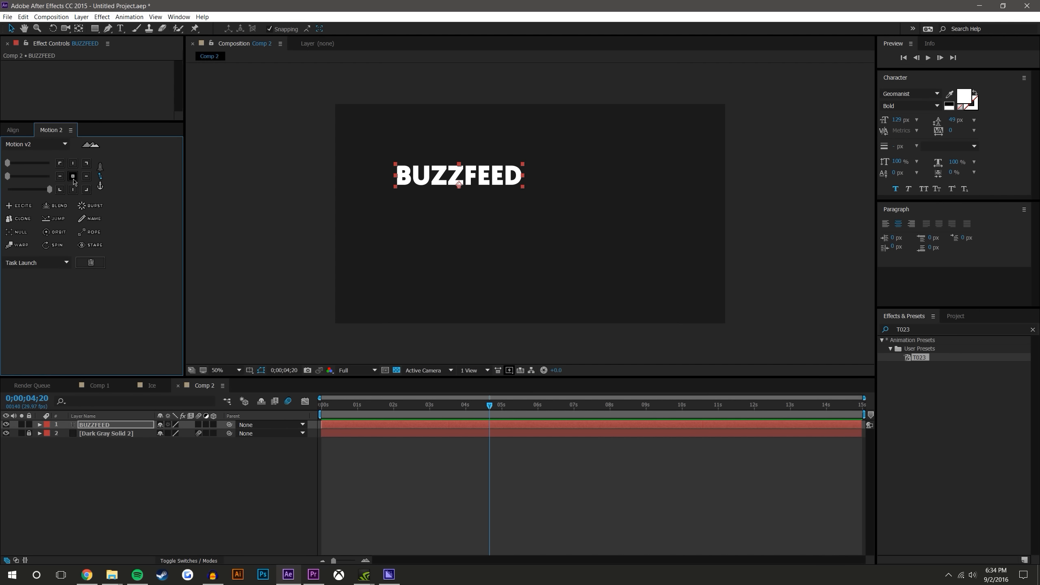
# Center the text layer's anchor point and align the text horizontally and vertically to the composition's center.
pyautogui.click(80, 156)
pyautogui.click(28, 155)
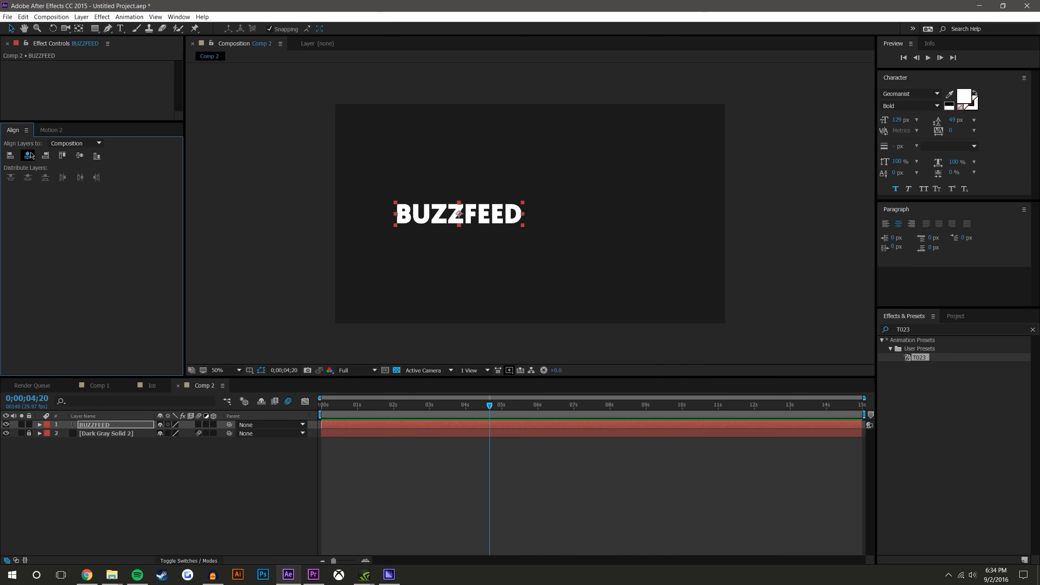
pyautogui.click(223, 538)
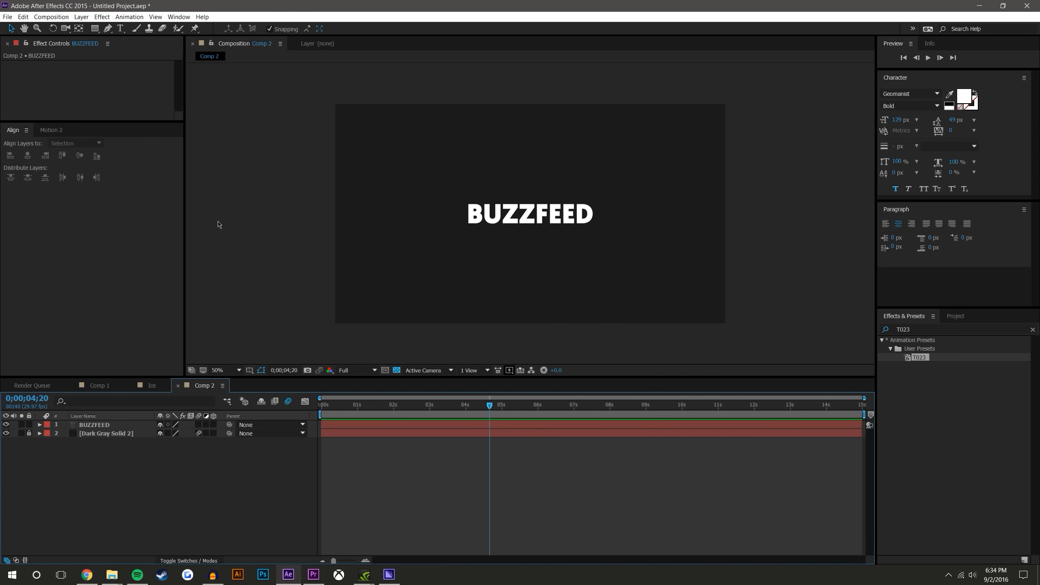
# Draw a red rectangle without stroke, slightly larger than the BUZZFEED text and covering it, as a new shape layer.
pyautogui.click(95, 29)
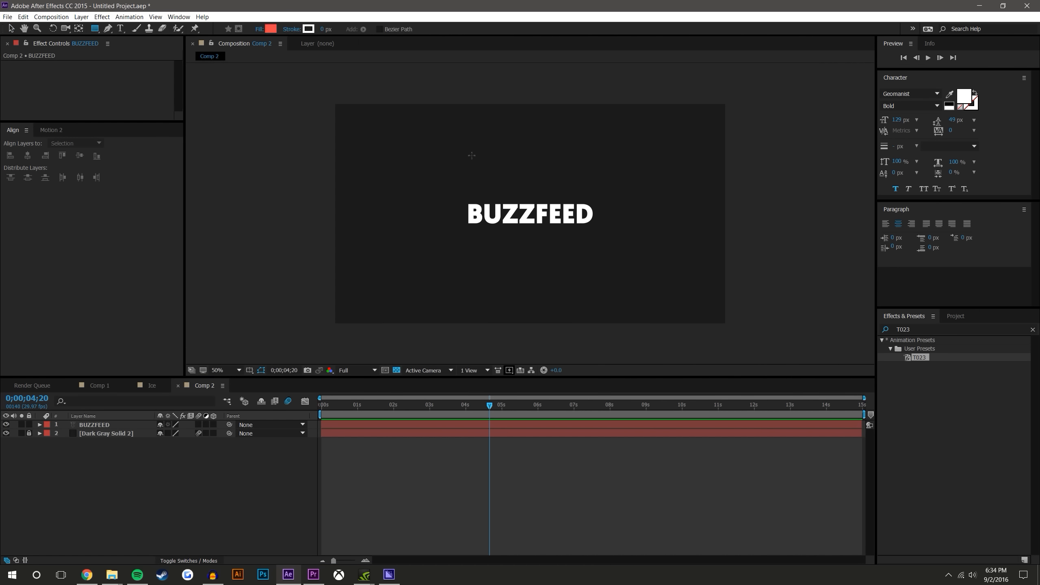
pyautogui.moveTo(447, 185); pyautogui.dragTo(607, 237)
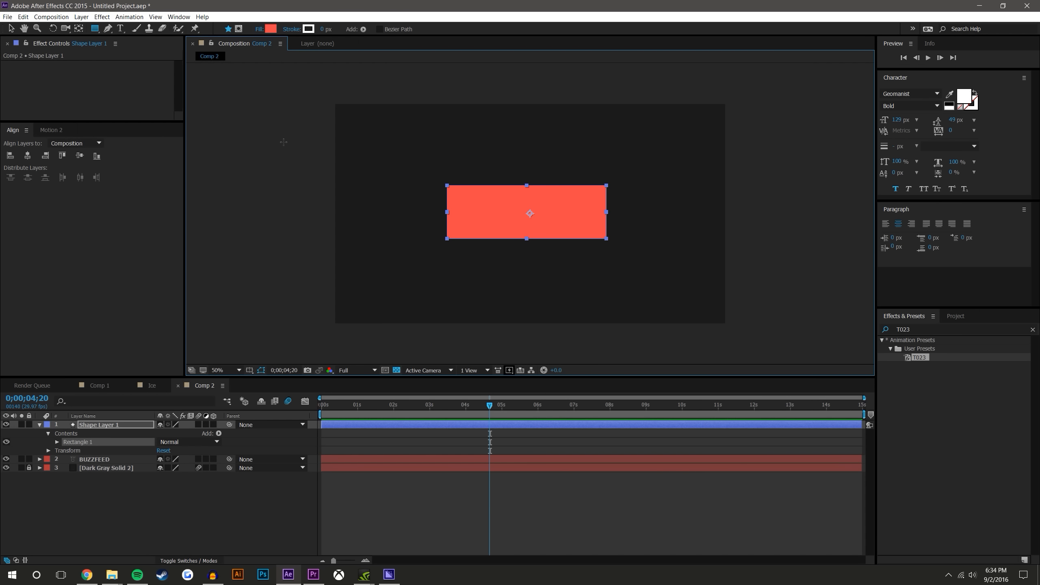
pyautogui.click(11, 29)
# Center the rectangle layer's anchor point and align the rectangle horizontally and vertically to the composition's center.
pyautogui.click(99, 414)
pyautogui.click(98, 425)
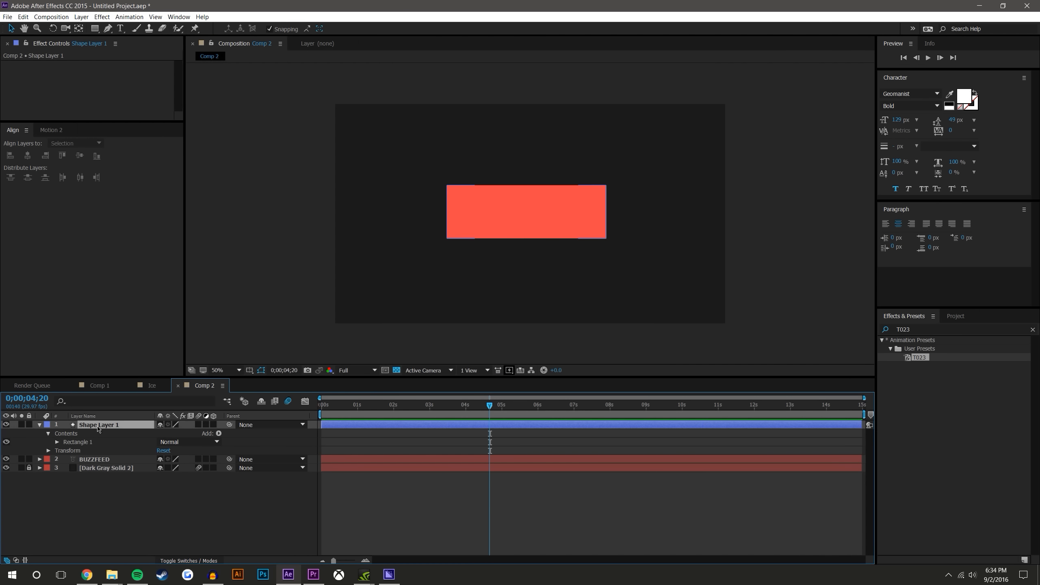
pyautogui.click(52, 130)
pyautogui.click(74, 179)
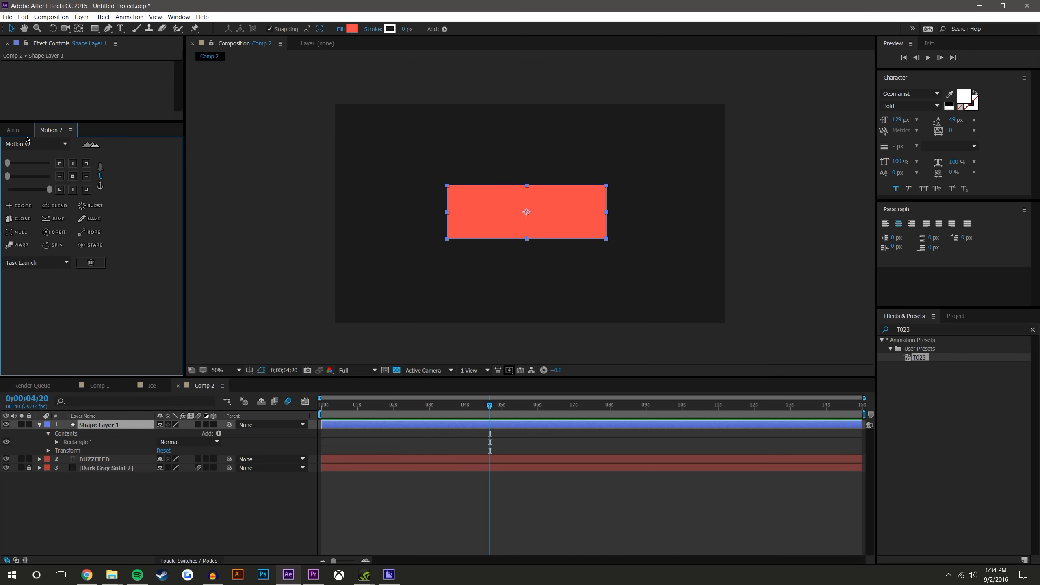
pyautogui.click(22, 133)
pyautogui.click(80, 155)
pyautogui.click(28, 155)
# Move the BUZZFEED layer above the rectangle's layer and parent the text to Shape Layer 1.
pyautogui.moveTo(95, 459); pyautogui.dragTo(94, 423)
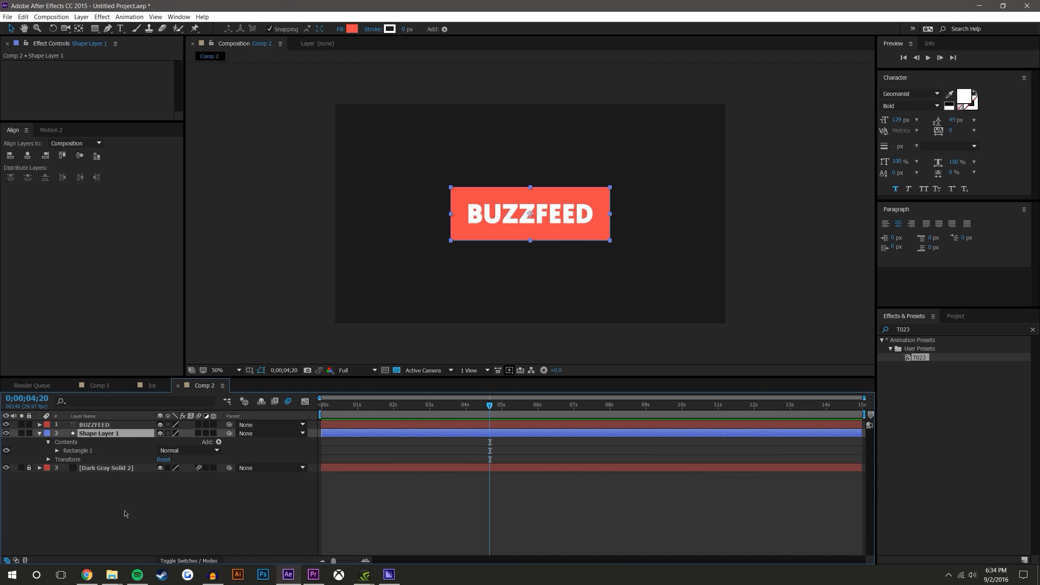
pyautogui.press('/')
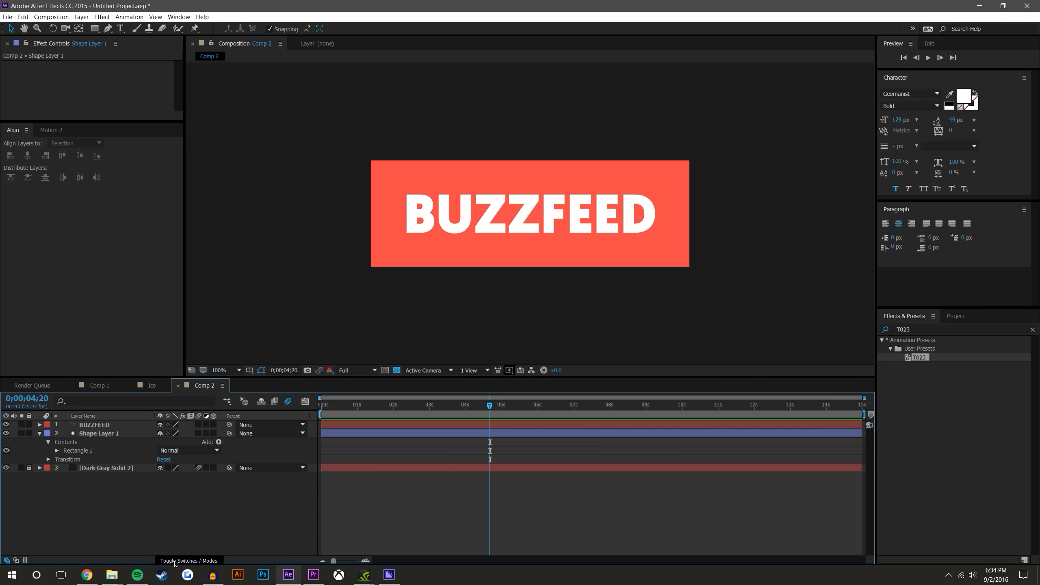
pyautogui.click(91, 426)
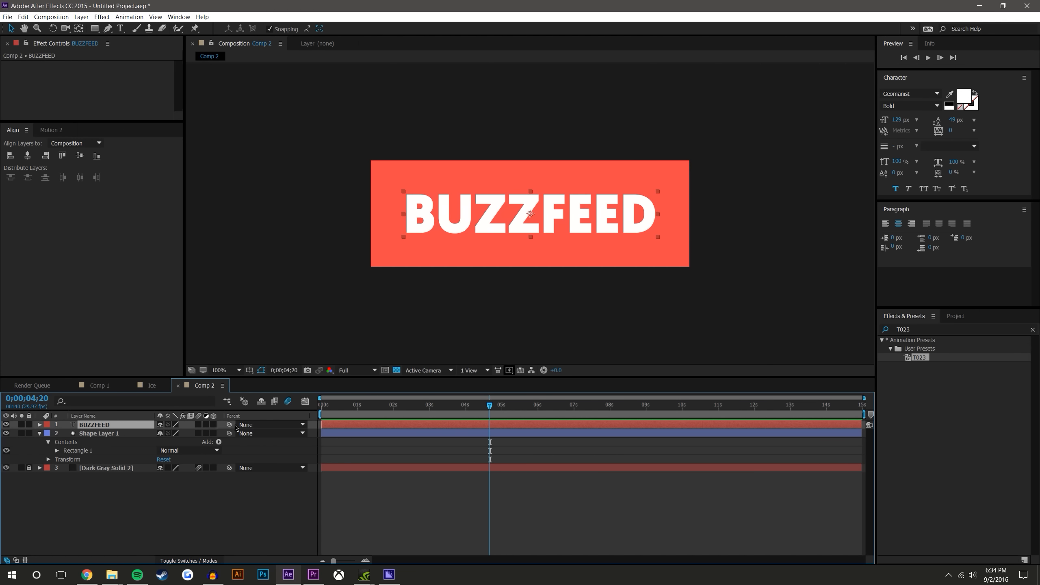
pyautogui.moveTo(229, 425); pyautogui.dragTo(98, 434)
pyautogui.click(114, 493)
# Try moving the rectangle downward to test that the parented text follows it.
pyautogui.click(99, 434)
pyautogui.moveTo(491, 250); pyautogui.dragTo(495, 283)
pyautogui.click(191, 503)
# Turn on the 3D layer and motion blur switches for both the text layer and the rectangle layer.
pyautogui.click(213, 425)
pyautogui.click(213, 433)
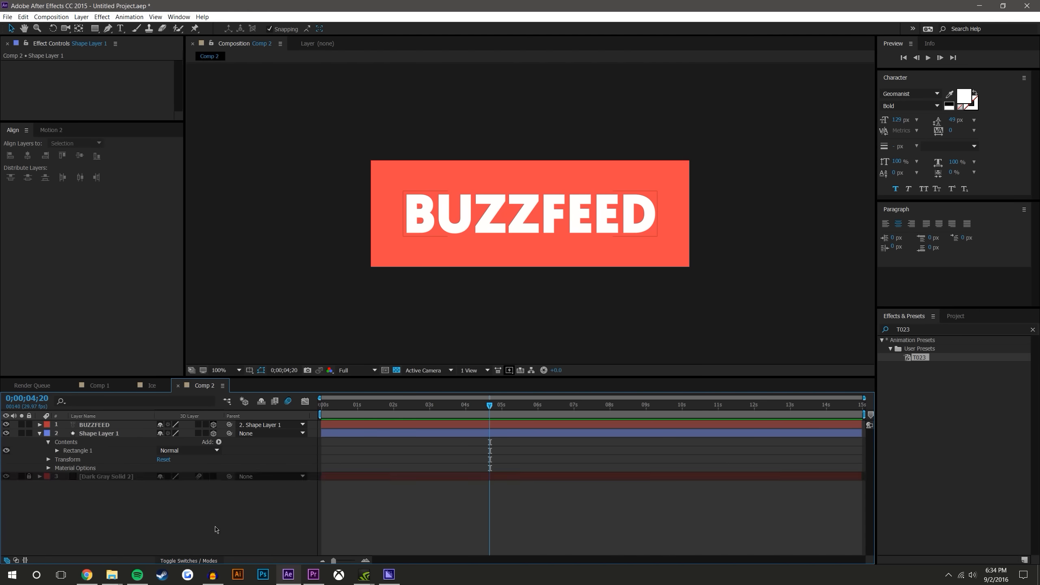
pyautogui.click(198, 434)
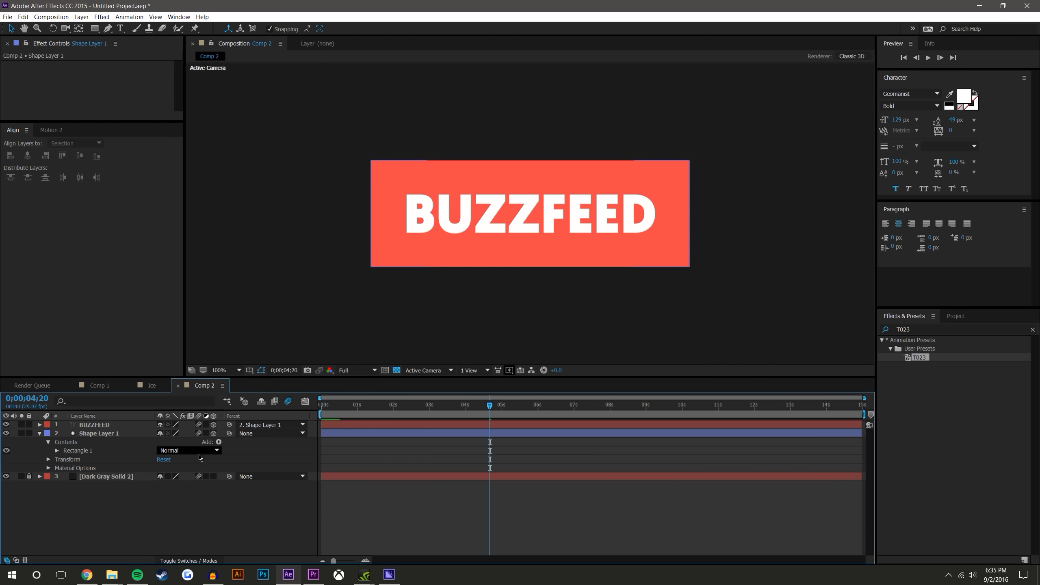
pyautogui.click(198, 425)
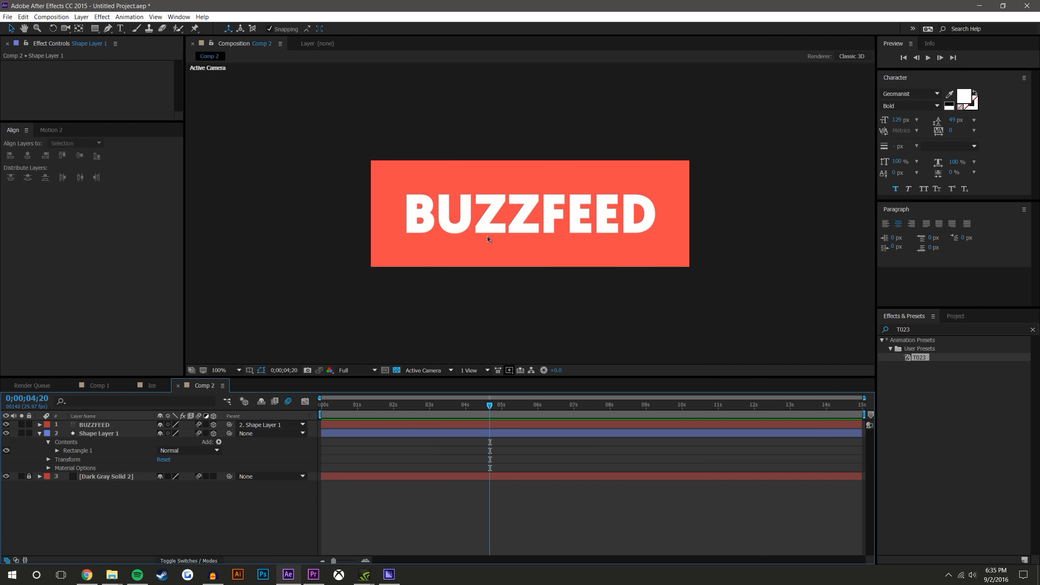
# Move the rectangle's anchor point to the middle of its top edge.
pyautogui.click(123, 433)
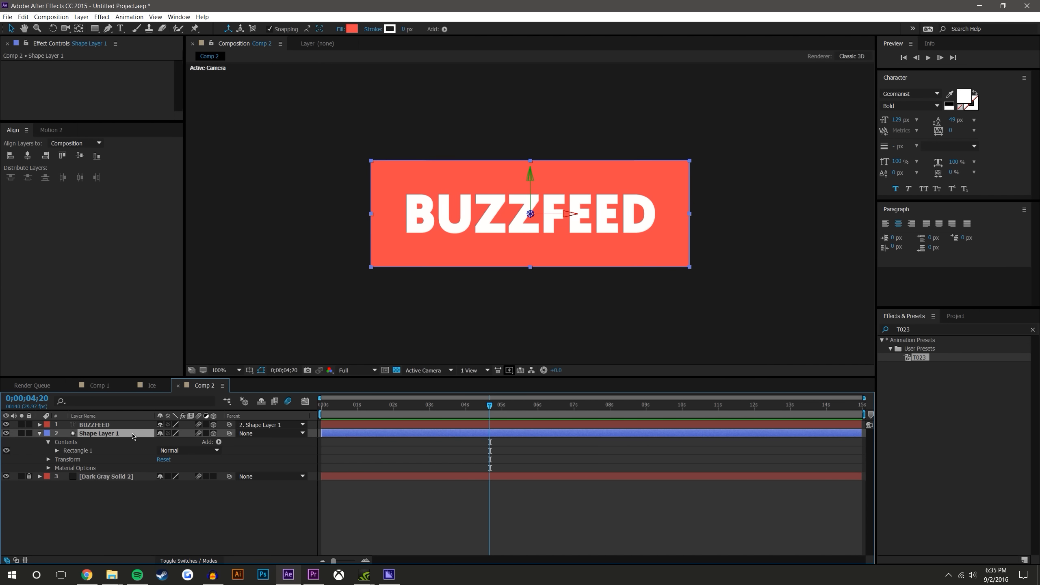
pyautogui.press('y')
pyautogui.moveTo(530, 214); pyautogui.dragTo(530, 160)
pyautogui.press(',')
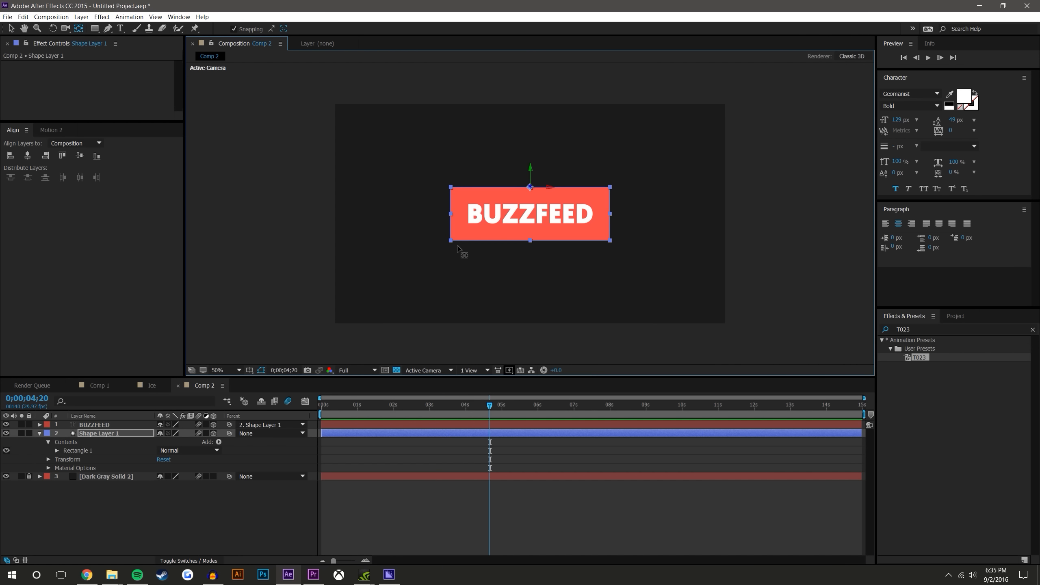
pyautogui.press('v')
pyautogui.click(136, 500)
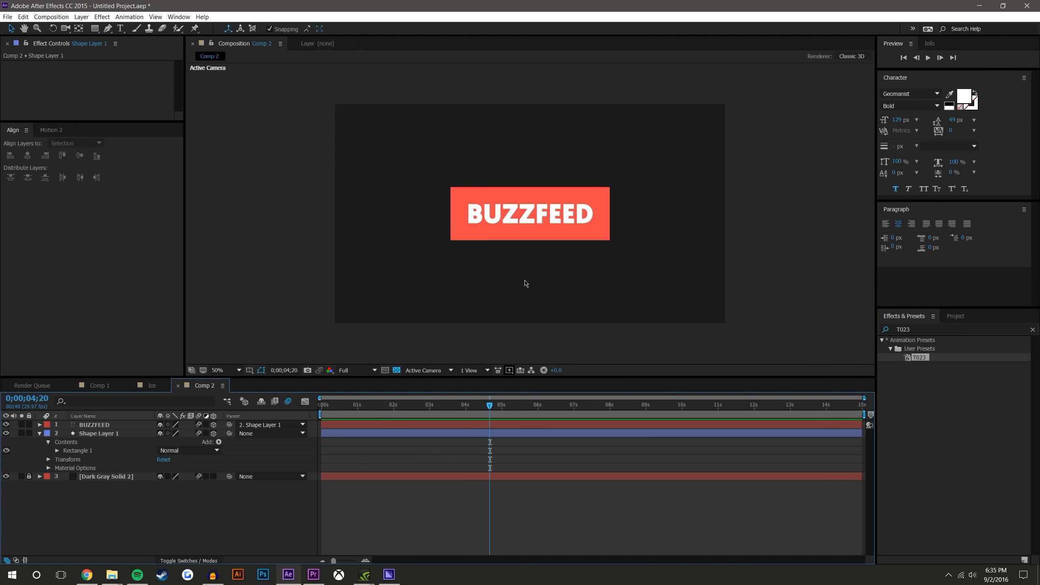
pyautogui.press('.')
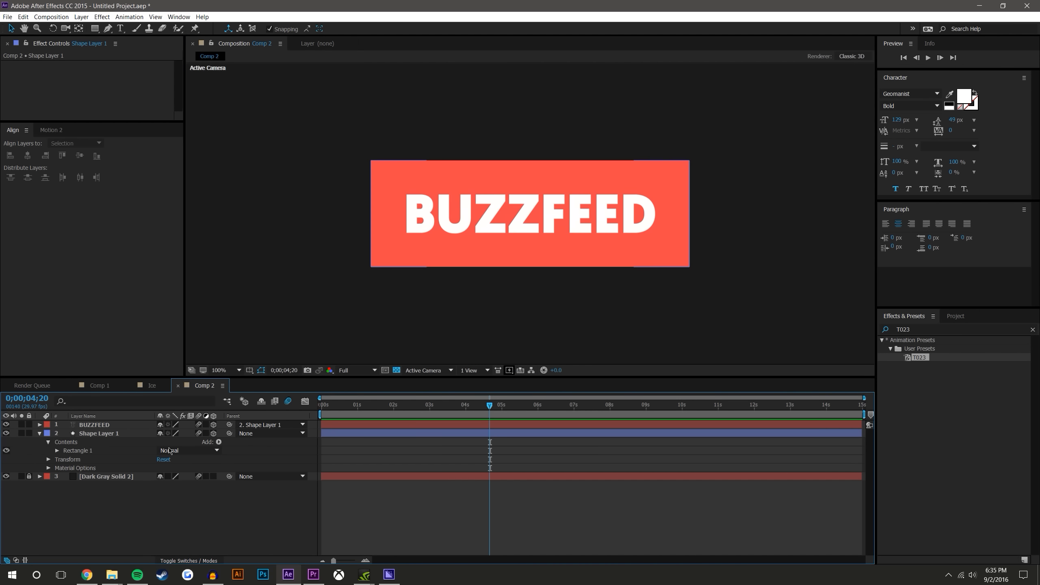
# Show the rectangle's rotation properties, test the X Rotation swing, and set an X Rotation keyframe of 0° at 0;00;04;20.
pyautogui.click(92, 435)
pyautogui.press('r')
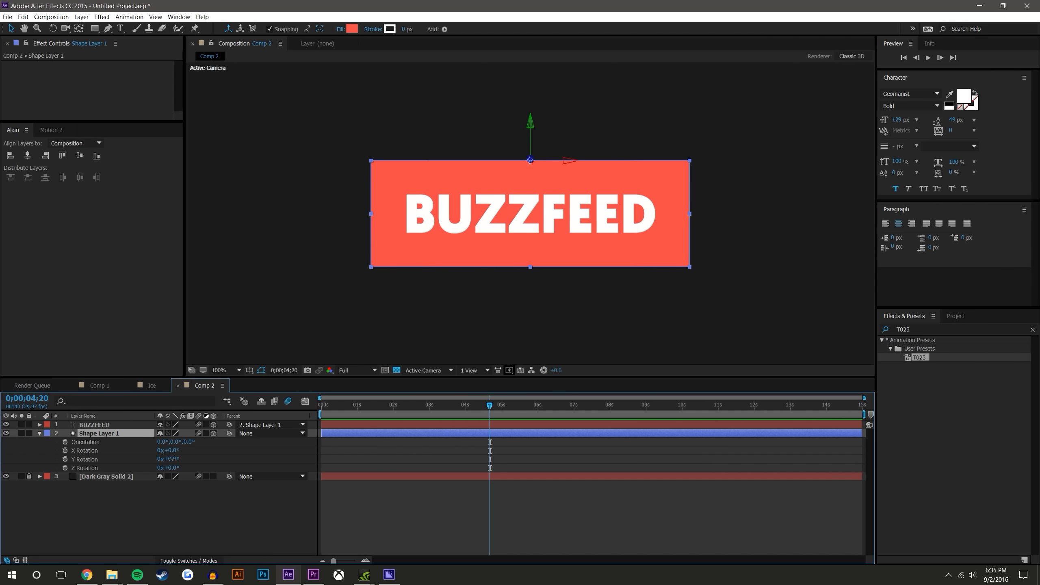
pyautogui.moveTo(168, 450); pyautogui.dragTo(137, 414)
pyautogui.hotkey('ctrl', 'z')
pyautogui.click(65, 451)
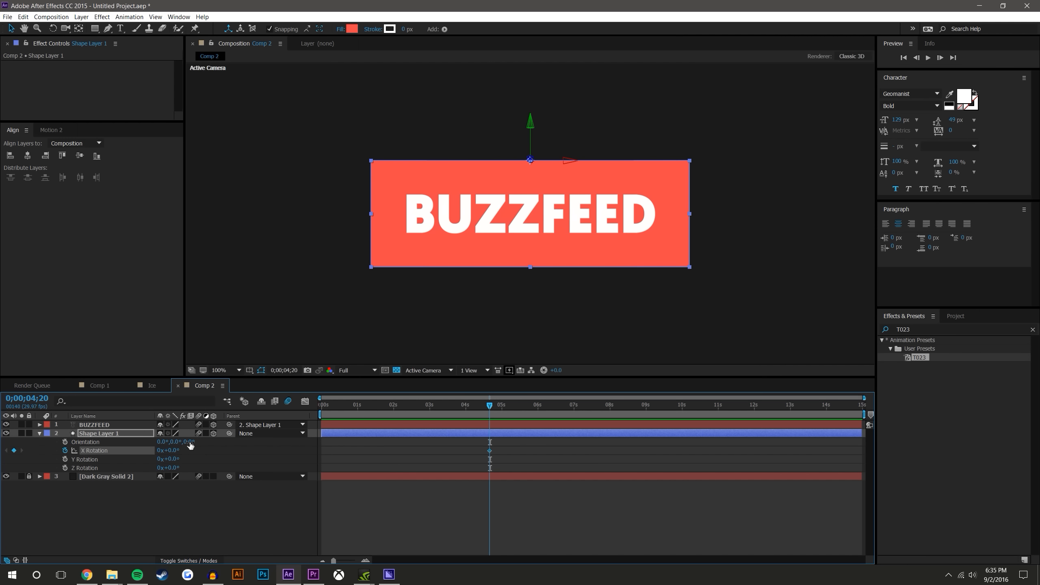
# Try to keyframe a swing by hand on X Rotation, from 93° at 0;00;04;20 to -32° at 0;00;05;18, and preview it.
pyautogui.moveTo(170, 451); pyautogui.dragTo(195, 451)
pyautogui.click(501, 408)
pyautogui.moveTo(174, 451); pyautogui.dragTo(150, 451)
pyautogui.click(511, 409)
pyautogui.click(523, 408)
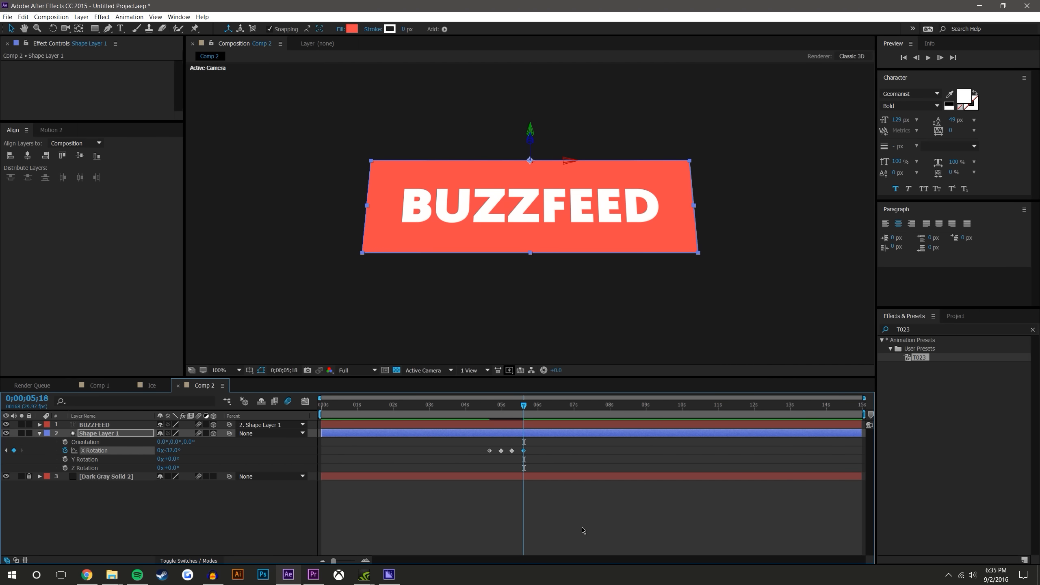
pyautogui.click(582, 528)
pyautogui.click(486, 406)
pyautogui.click(929, 57)
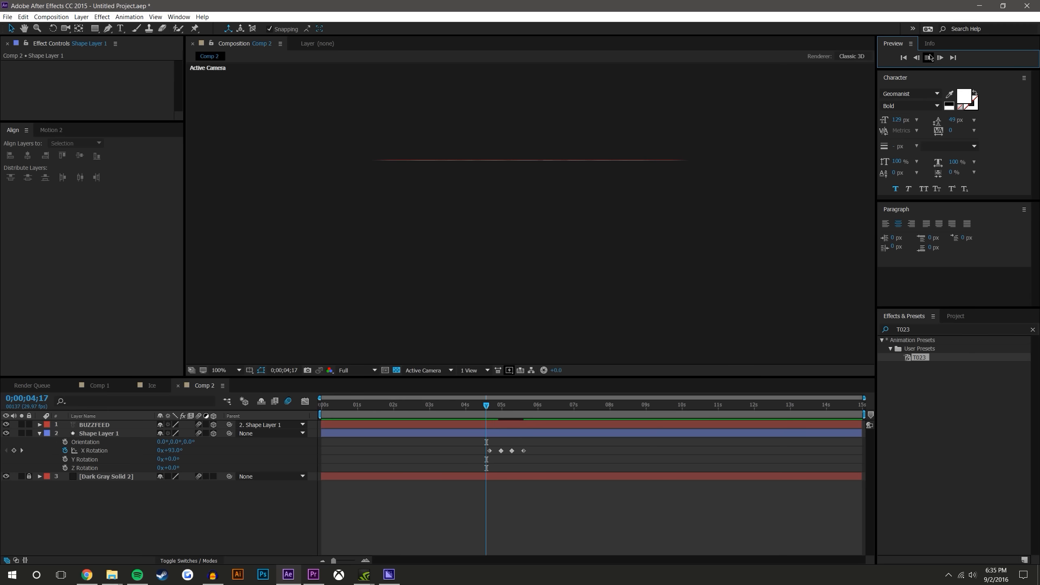
# Add a final X Rotation keyframe of 0° at 0;00;05;25 and preview the swing.
pyautogui.click(531, 407)
pyautogui.moveTo(531, 409); pyautogui.dragTo(532, 409)
pyautogui.click(168, 451)
pyautogui.write('0')
pyautogui.press('Return')
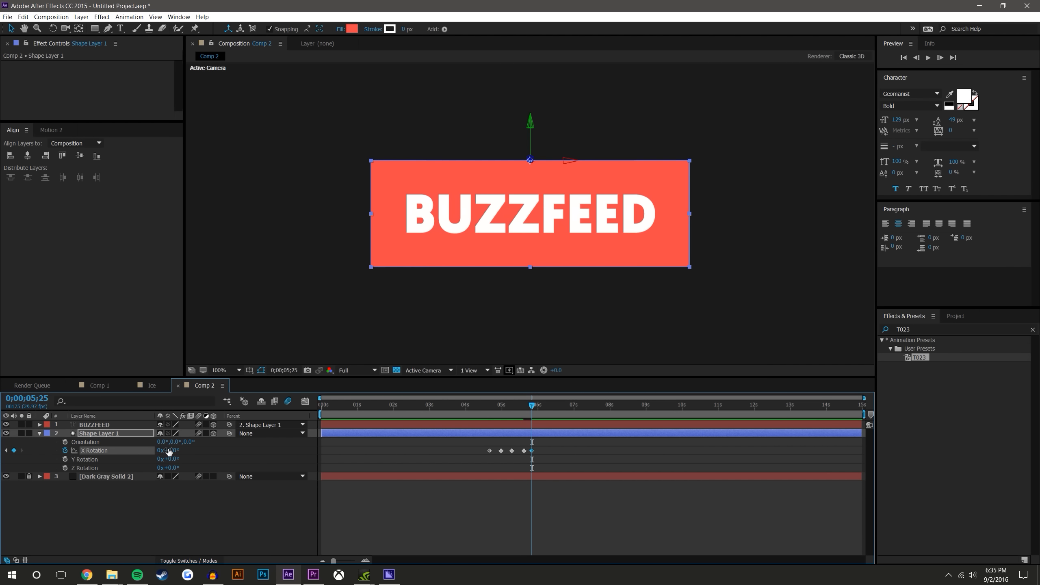
pyautogui.click(486, 408)
pyautogui.click(928, 57)
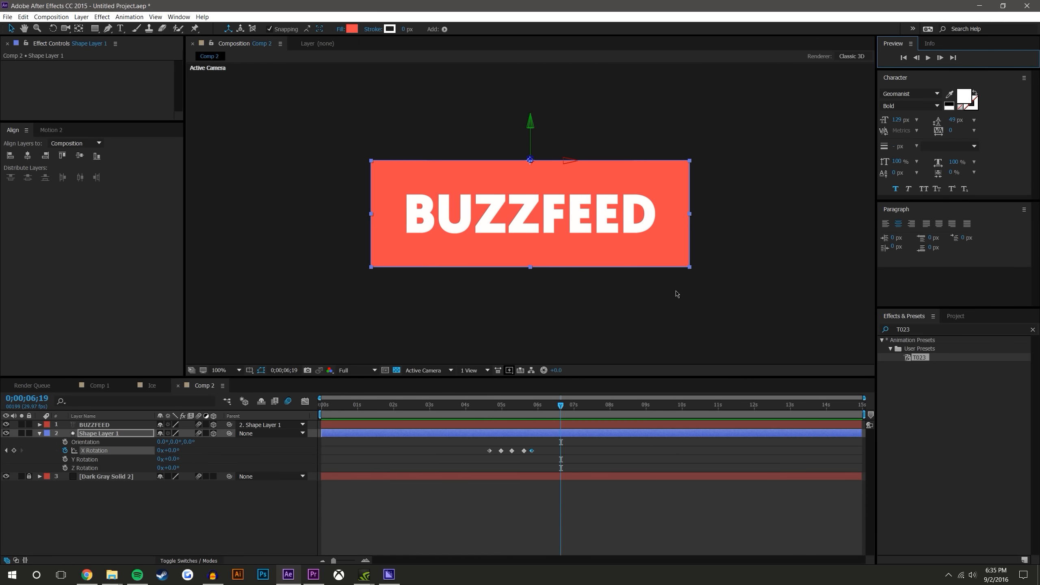
# Undo the hand-made swing keyframes back to the single X Rotation keyframe of 0° at 0;00;04;20.
pyautogui.press('j')
pyautogui.press('j')
pyautogui.press('j')
pyautogui.press('j')
pyautogui.press('j')
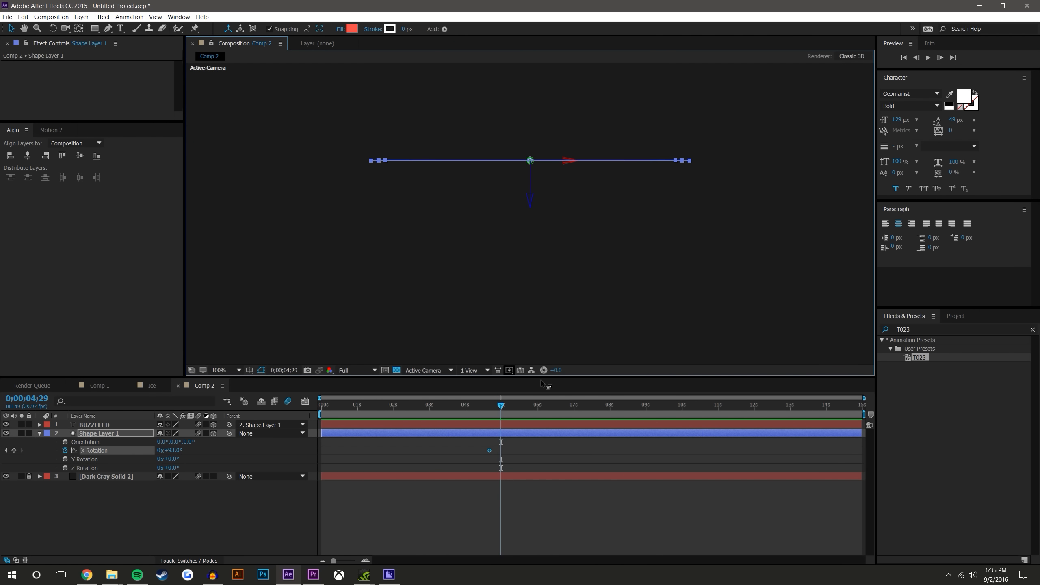
pyautogui.click(141, 520)
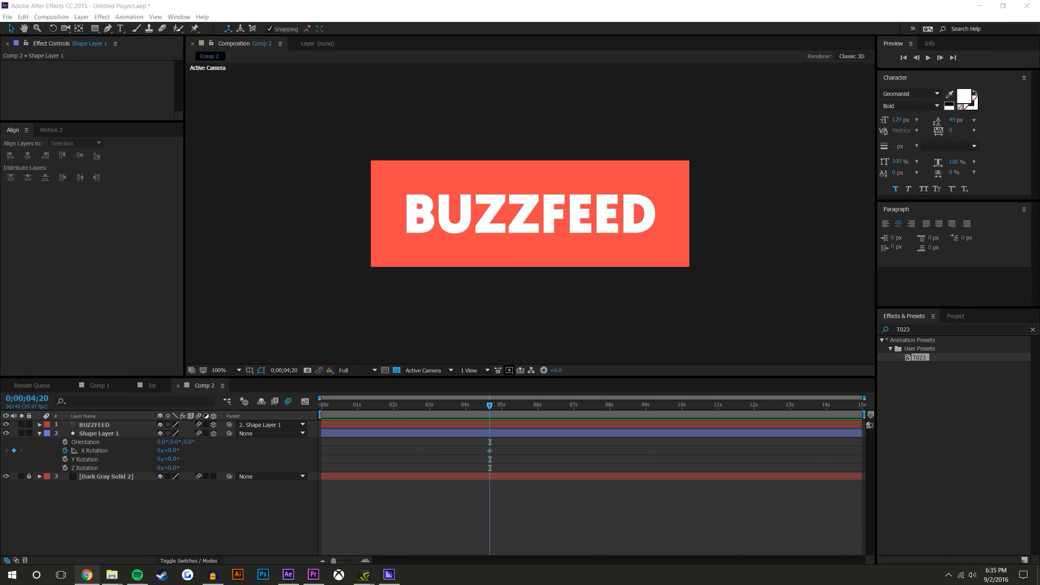
# Switch to Chrome and examine the Motion Graphics Exchange page on wiggle, rubber, bounce, throw and inertia expressions.
pyautogui.click(86, 575)
pyautogui.scroll(5, 777, 339)
pyautogui.click(777, 338)
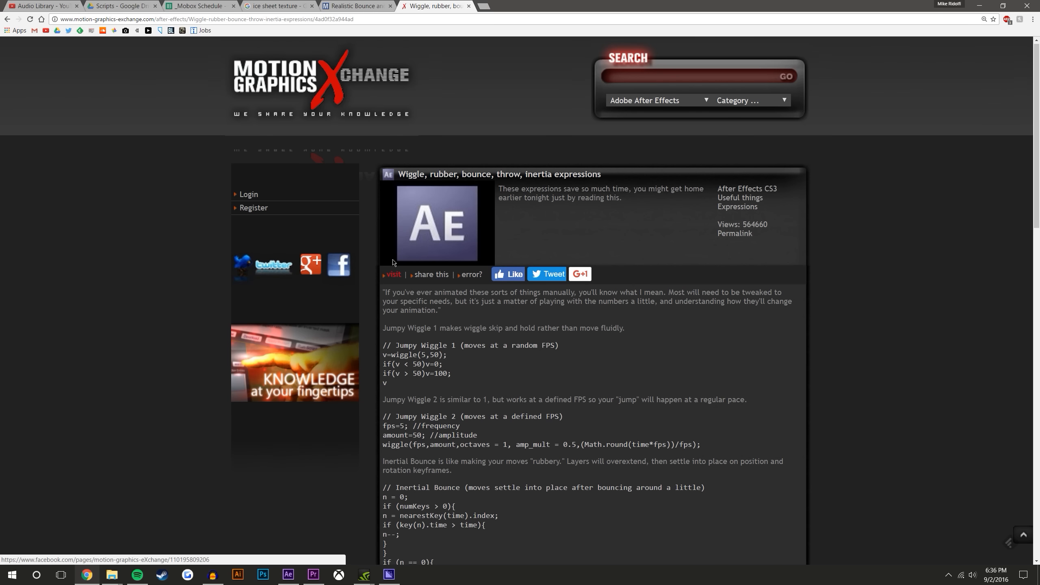
pyautogui.scroll(-15, 291, 270)
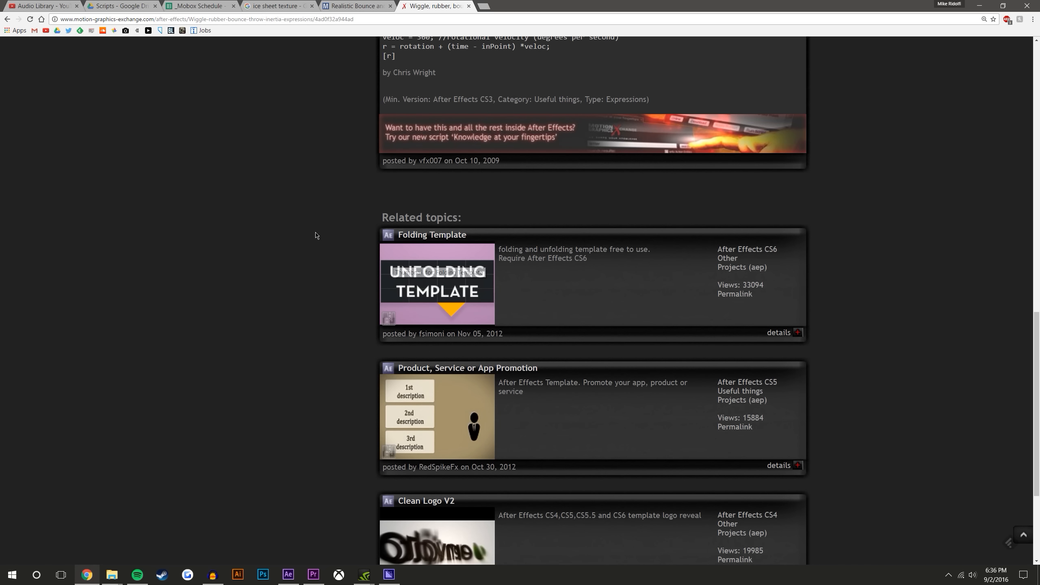
pyautogui.scroll(10, 305, 230)
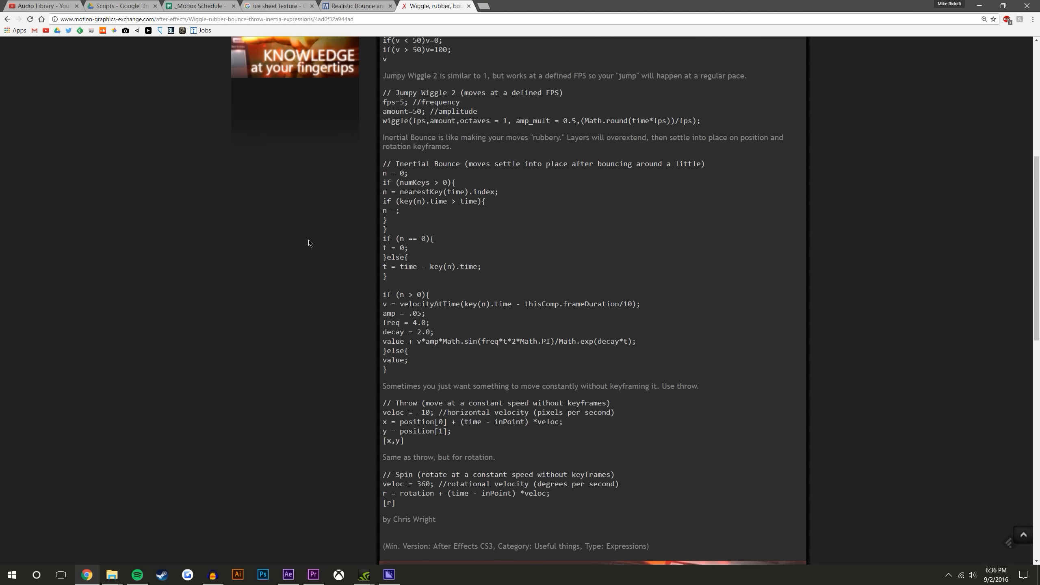
pyautogui.scroll(1, 308, 243)
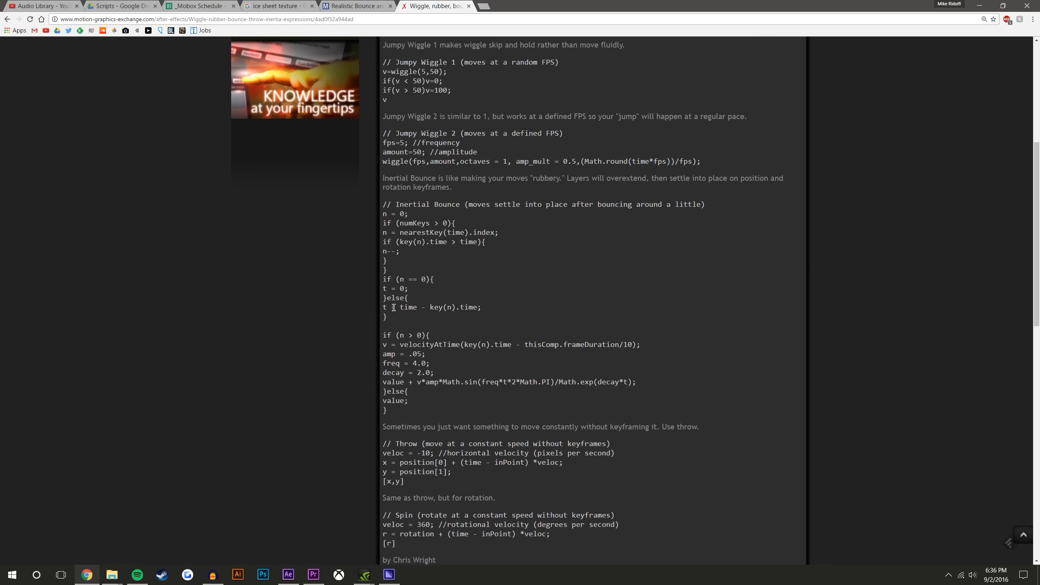
pyautogui.scroll(7, 394, 307)
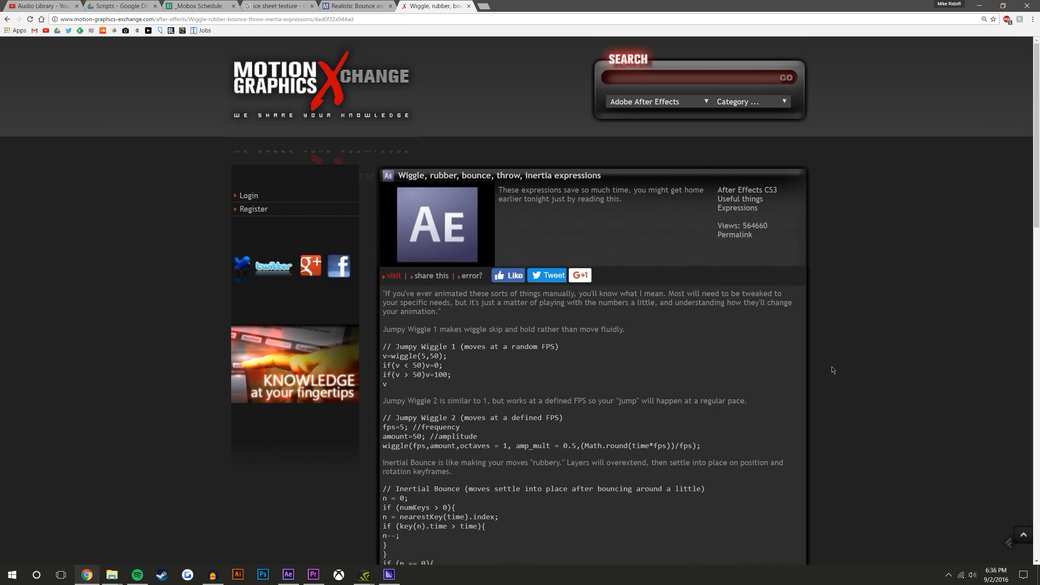
pyautogui.moveTo(781, 232); pyautogui.dragTo(699, 191)
pyautogui.click(882, 245)
# Copy the complete Inertial Bounce expression code from the page and return to After Effects.
pyautogui.scroll(-7, 769, 339)
pyautogui.scroll(1, 769, 339)
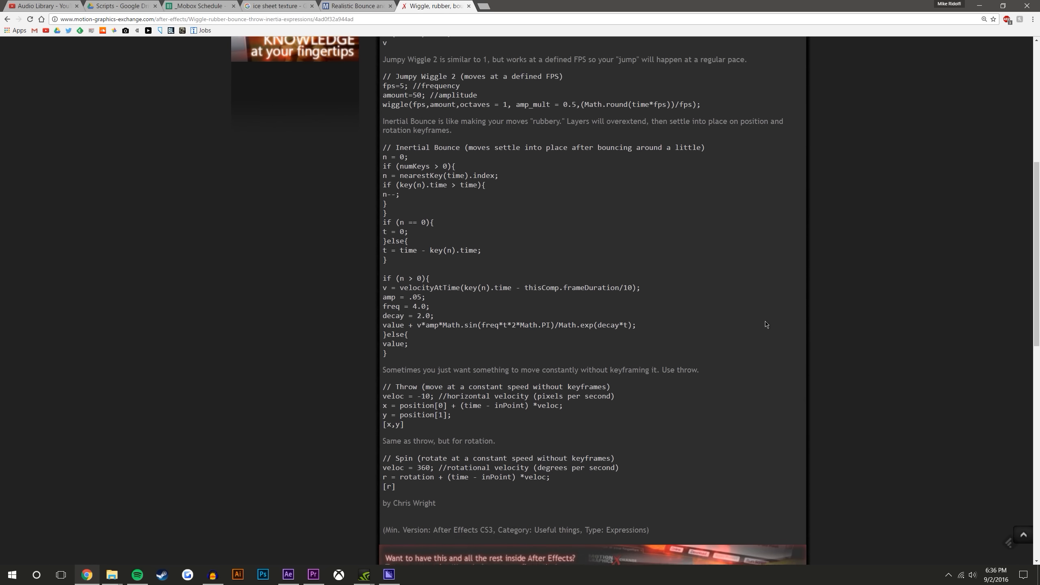
pyautogui.moveTo(384, 163); pyautogui.dragTo(429, 369)
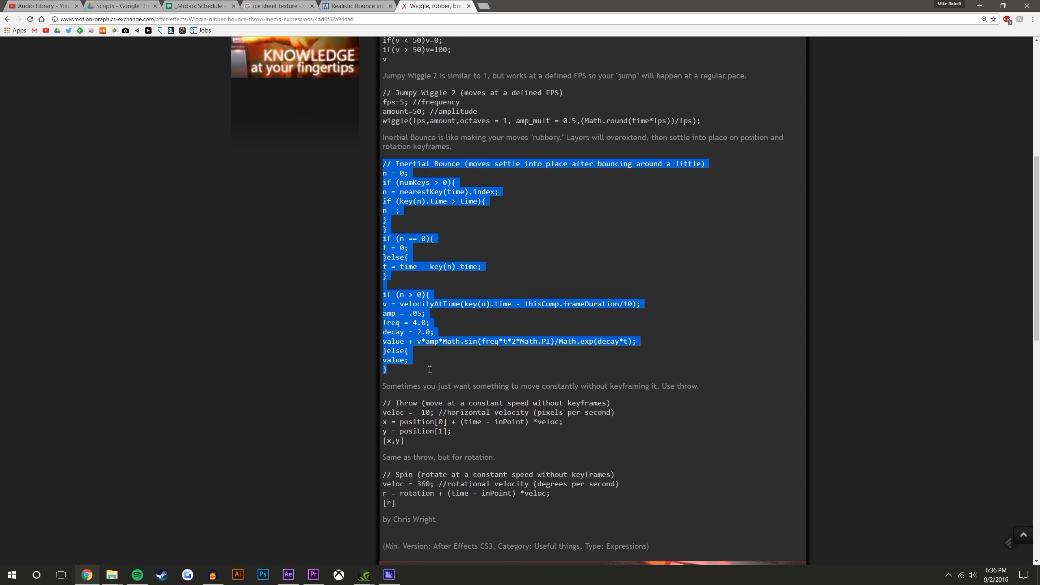
pyautogui.click(980, 5)
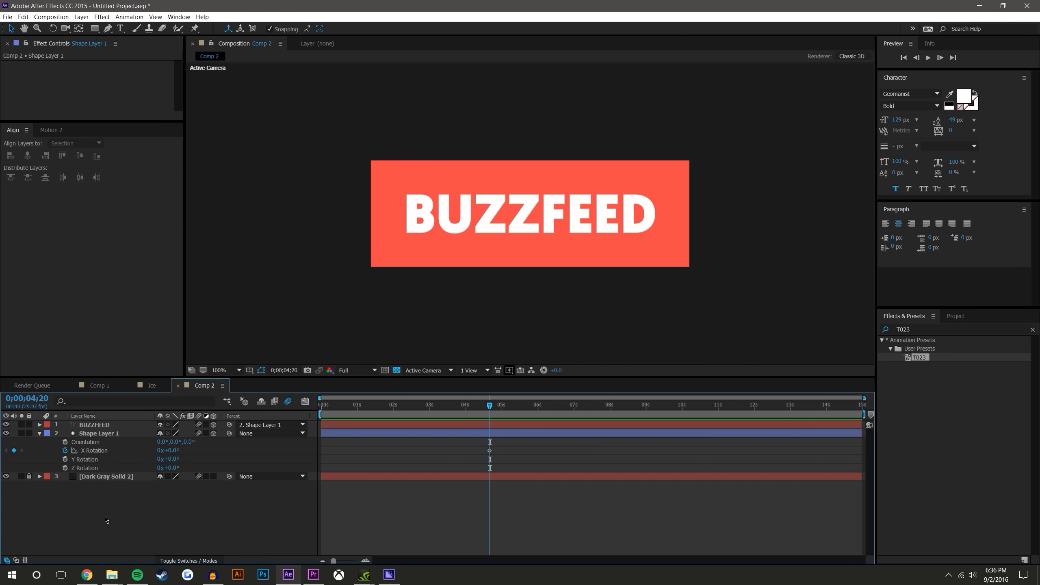
# Remove the X Rotation keyframe from Shape Layer 1 and paste the copied Inertial Bounce code as the X Rotation expression.
pyautogui.click(65, 451)
pyautogui.click(97, 500)
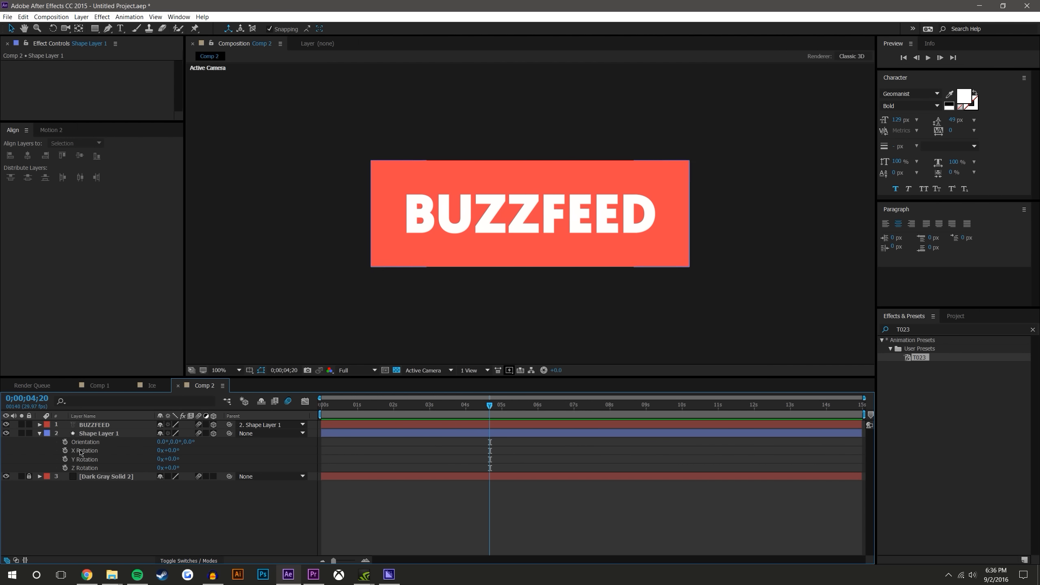
pyautogui.moveTo(171, 451)
pyautogui.mouseDown()
pyautogui.moveTo(187, 450)
pyautogui.moveTo(178, 450)
pyautogui.mouseUp()
pyautogui.hotkey('ctrl', 'z')
pyautogui.keyDown('alt'); pyautogui.click(65, 450); pyautogui.keyUp('alt')
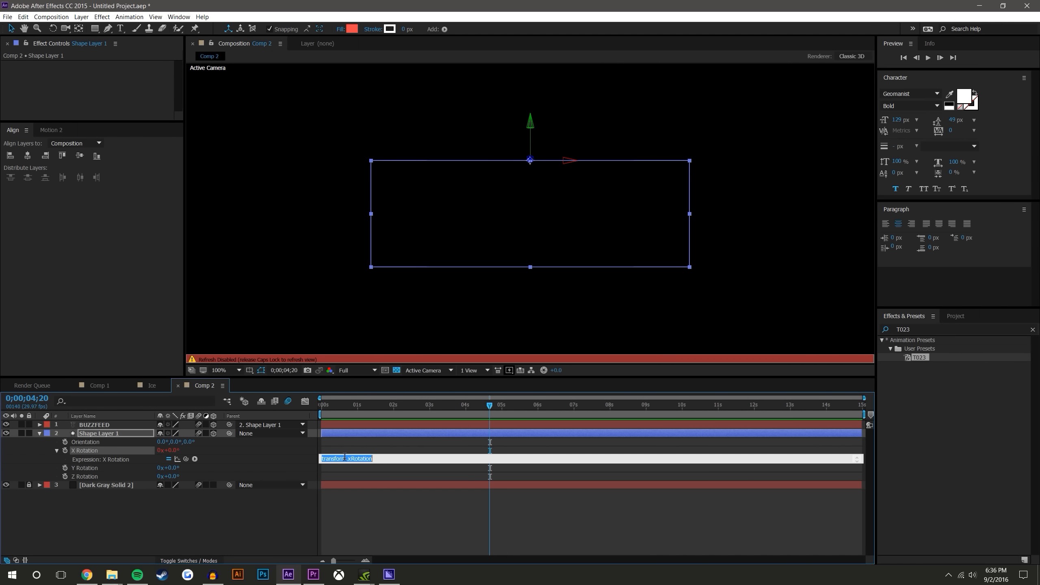
pyautogui.write('}')
# Enlarge the timeline area and the X Rotation expression field until the entire code fits, and commit the expression.
pyautogui.moveTo(382, 377); pyautogui.dragTo(384, 276)
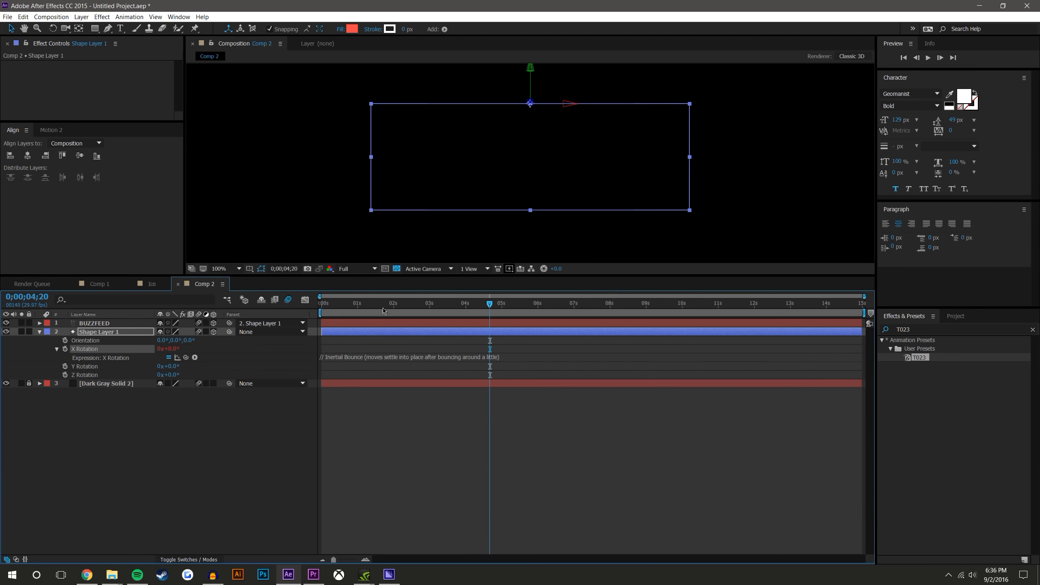
pyautogui.press('capslock')
pyautogui.moveTo(364, 360); pyautogui.dragTo(365, 524)
pyautogui.click(523, 436)
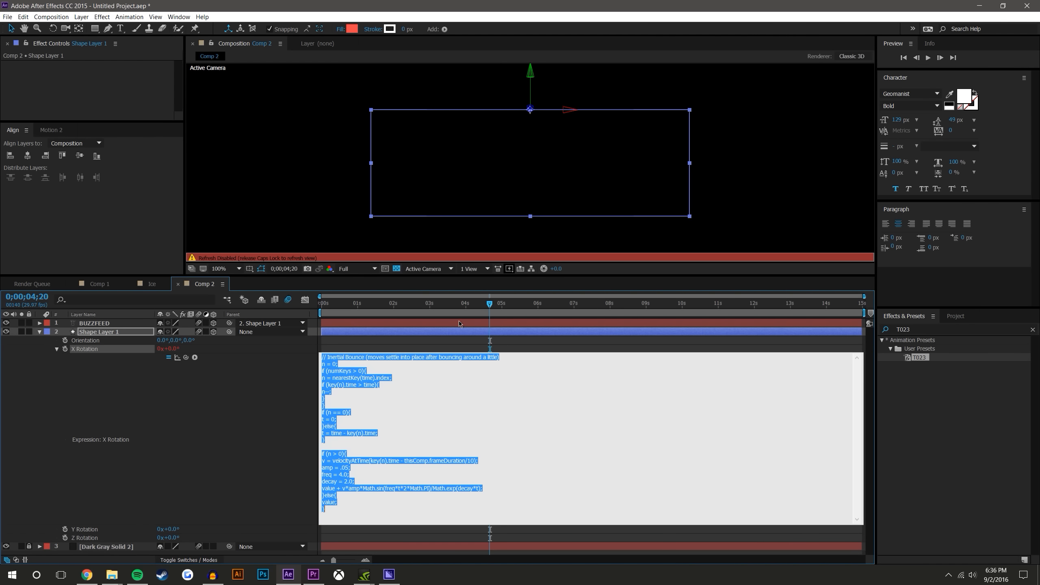
pyautogui.click(504, 342)
# Keyframe X Rotation at 96° on 0;00;01;17 and 0° on 0;00;01;23, and shift the 0° keyframe slightly later.
pyautogui.moveTo(488, 306); pyautogui.dragTo(388, 299)
pyautogui.press('capslock')
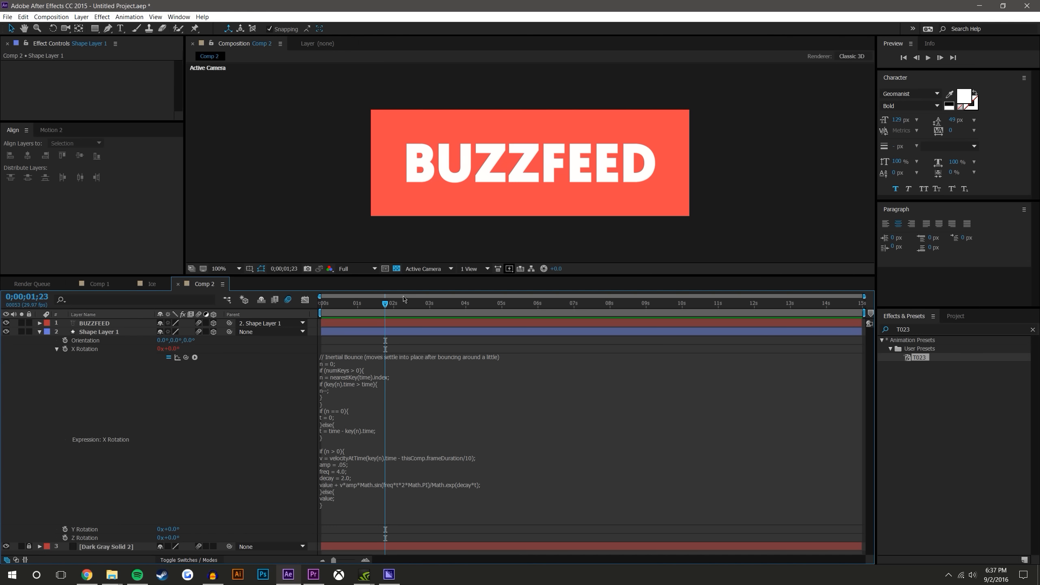
pyautogui.click(65, 349)
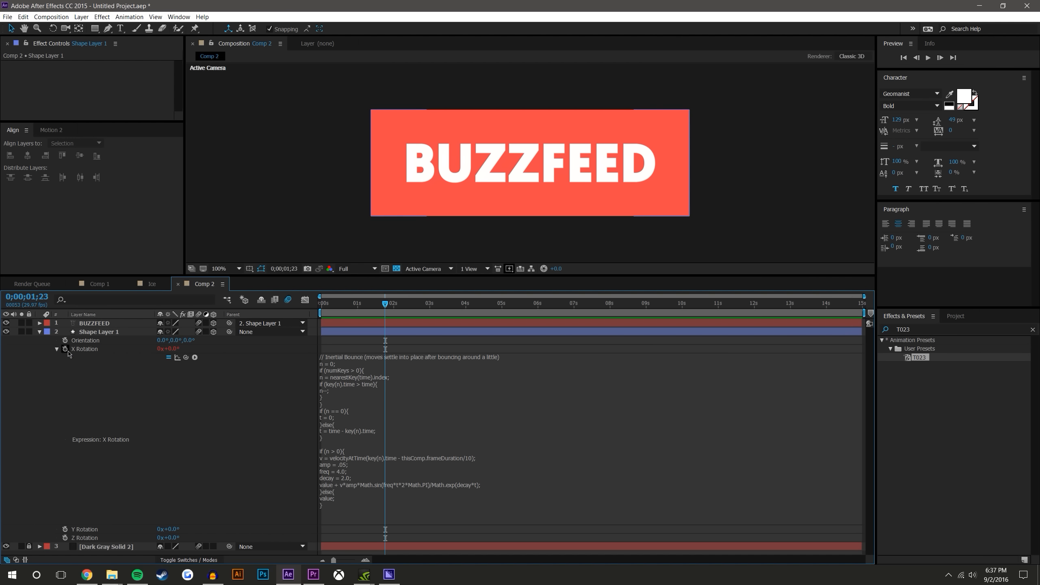
pyautogui.moveTo(383, 308); pyautogui.dragTo(378, 305)
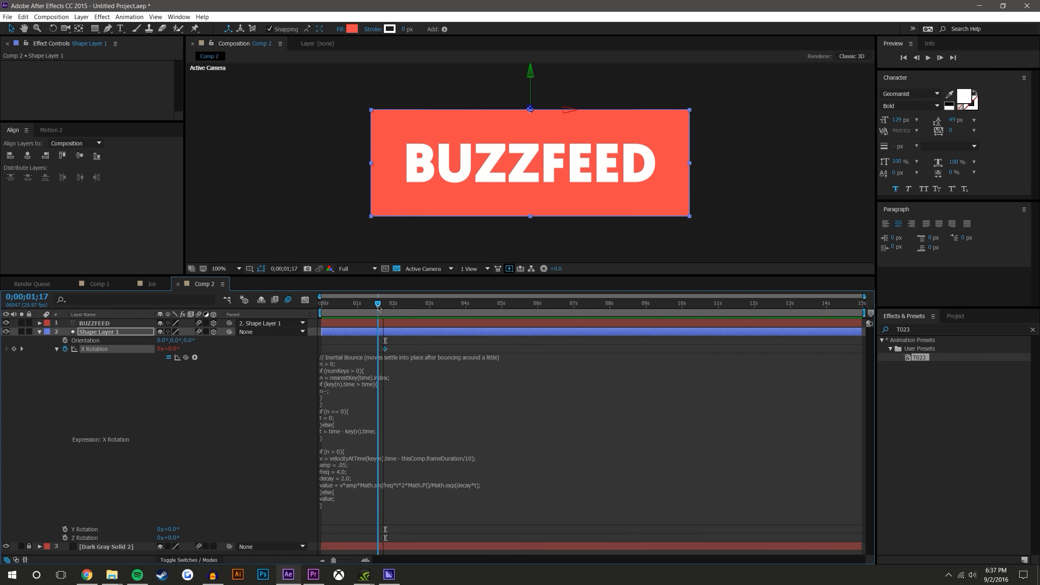
pyautogui.click(180, 361)
pyautogui.moveTo(160, 349); pyautogui.dragTo(204, 332)
pyautogui.click(410, 343)
pyautogui.moveTo(385, 351); pyautogui.dragTo(388, 350)
pyautogui.click(414, 343)
# Preview the bouncing sign from 0;00;01;17, stop playback and move the current time to 0;00;01;28.
pyautogui.click(929, 59)
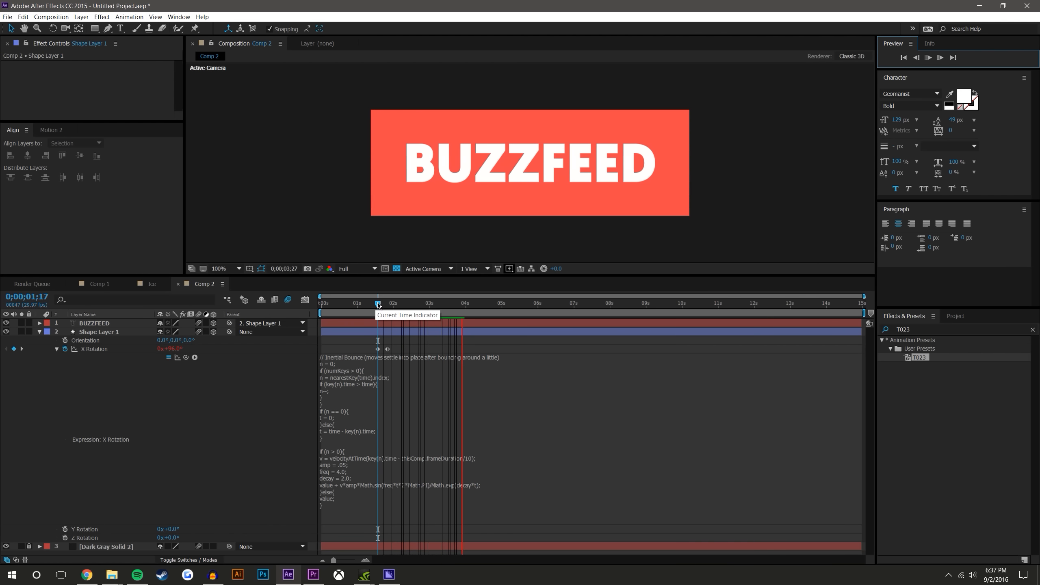
pyautogui.click(930, 58)
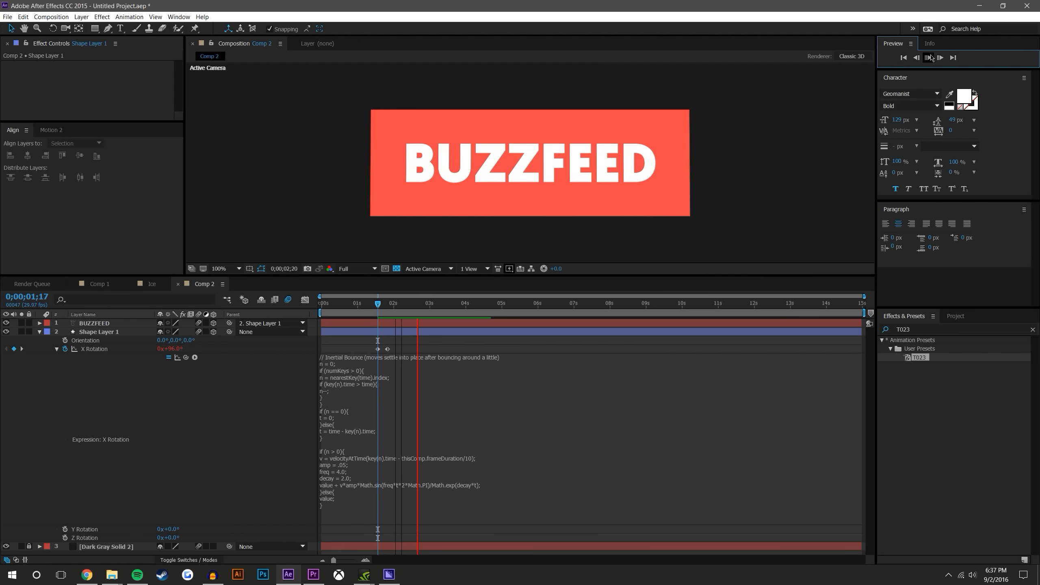
pyautogui.click(391, 307)
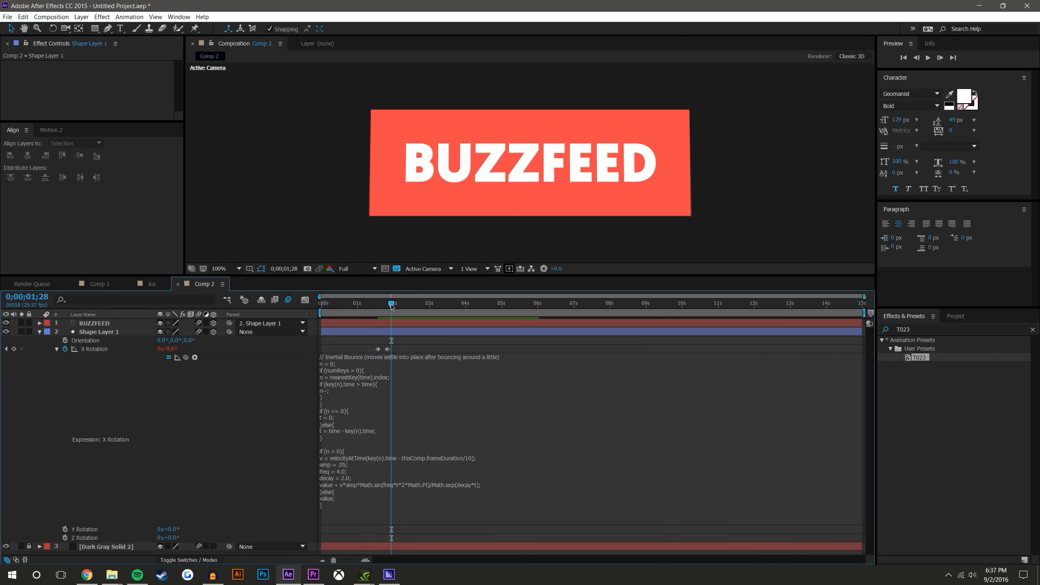
# Examine the amp, freq and decay lines inside the X Rotation expression.
pyautogui.click(349, 483)
pyautogui.click(355, 480)
pyautogui.moveTo(355, 480); pyautogui.dragTo(314, 465)
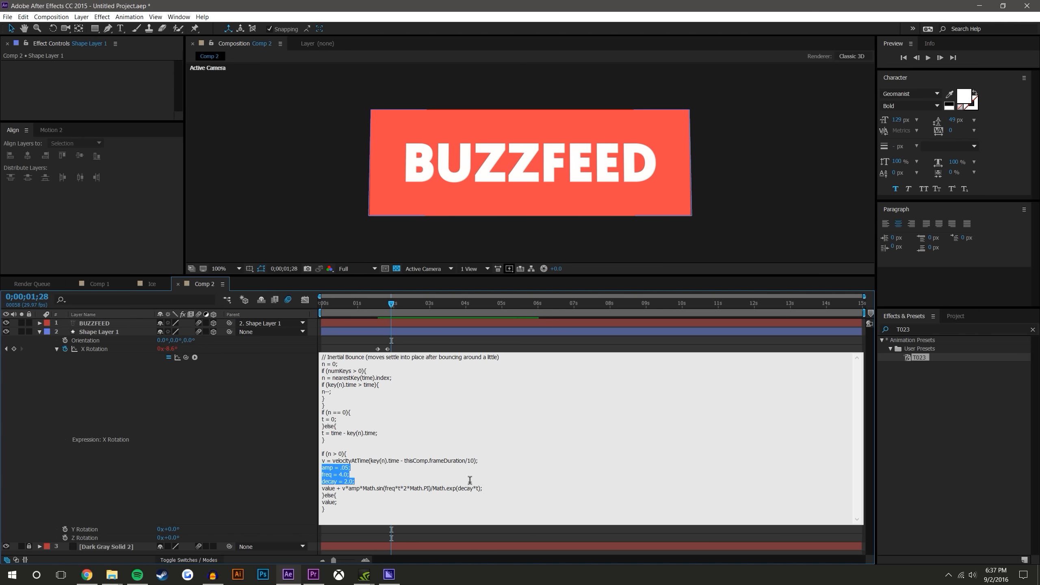
pyautogui.click(413, 488)
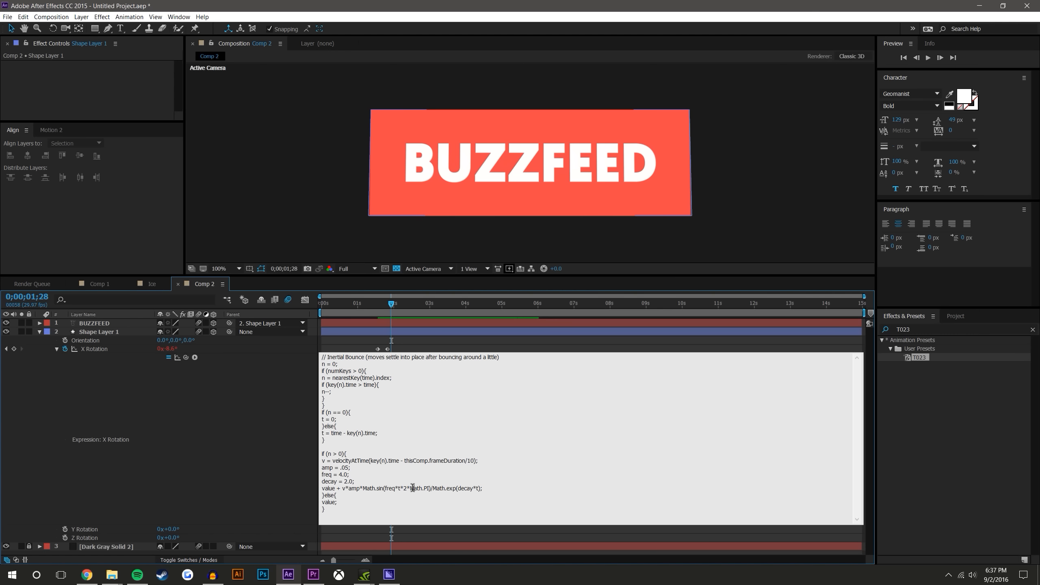
# Leave the expression field and undo the test X Rotation keyframes while keeping the Inertial Bounce expression.
pyautogui.click(400, 347)
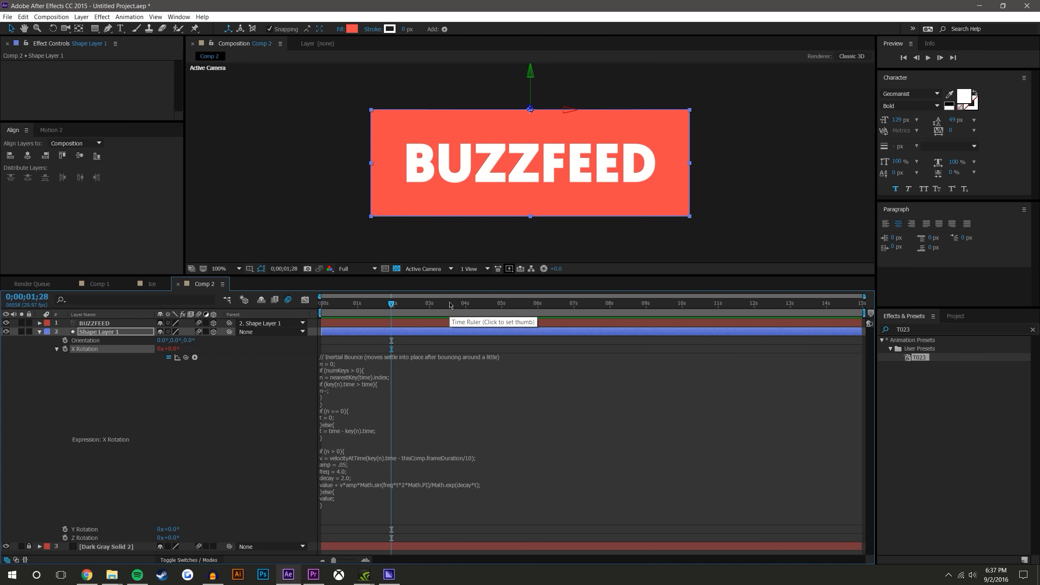
pyautogui.click(450, 401)
pyautogui.click(424, 429)
pyautogui.click(209, 432)
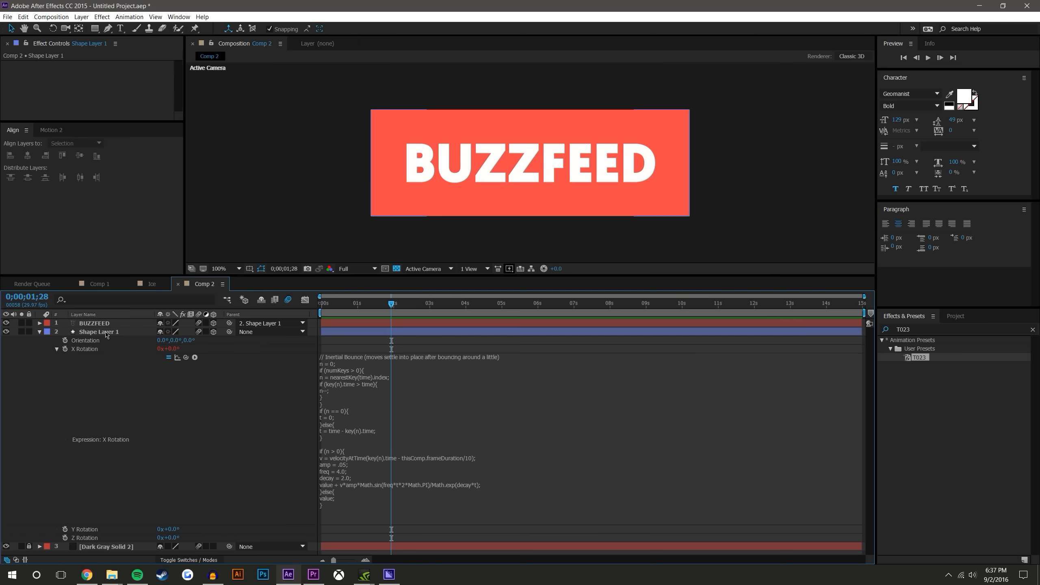
# Search the effects for "slider" and apply Slider Control three times to Shape Layer 1.
pyautogui.rightClick(106, 334)
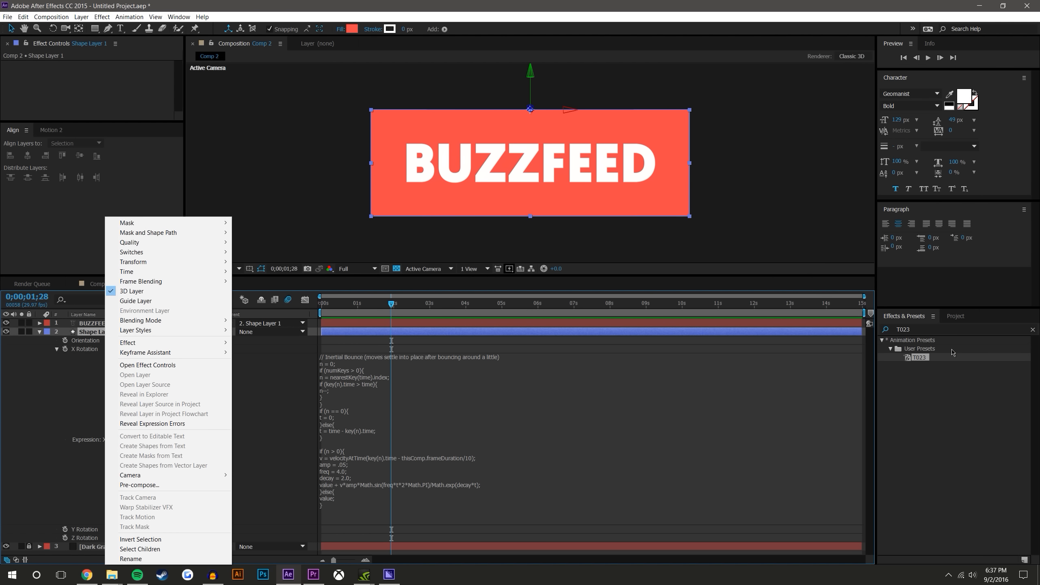
pyautogui.click(939, 349)
pyautogui.click(957, 316)
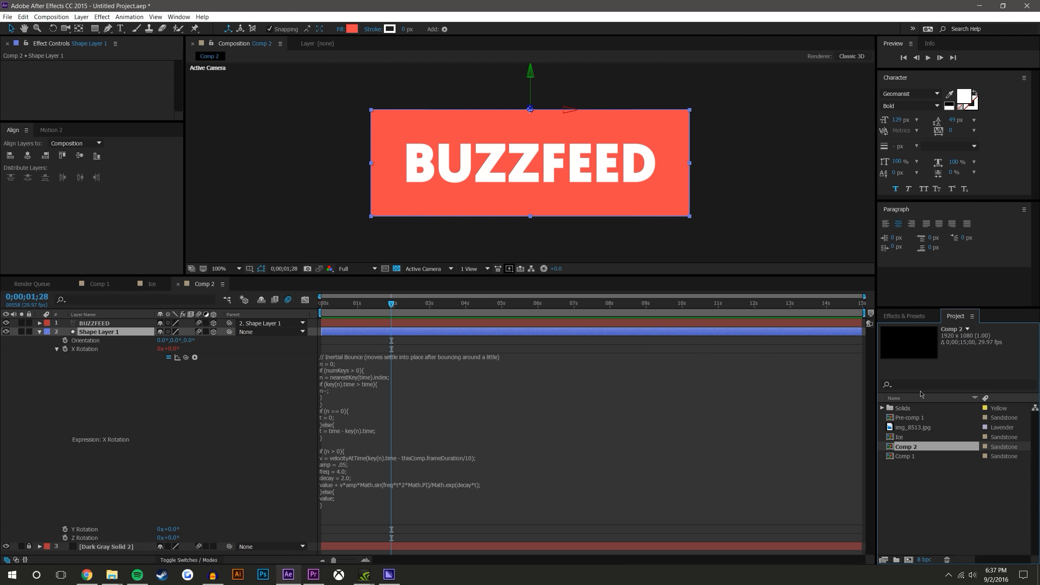
pyautogui.click(904, 316)
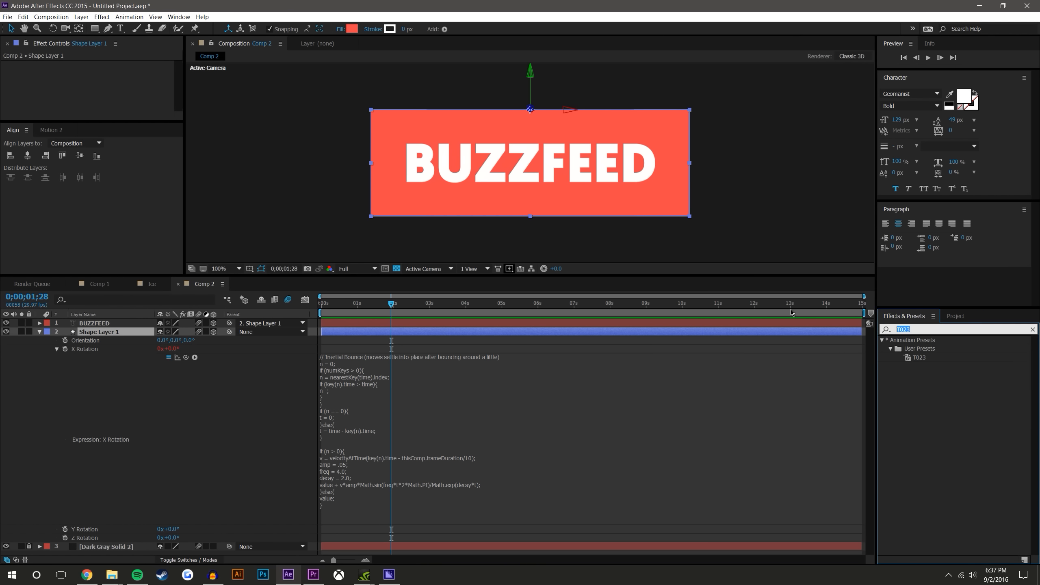
pyautogui.write('slider')
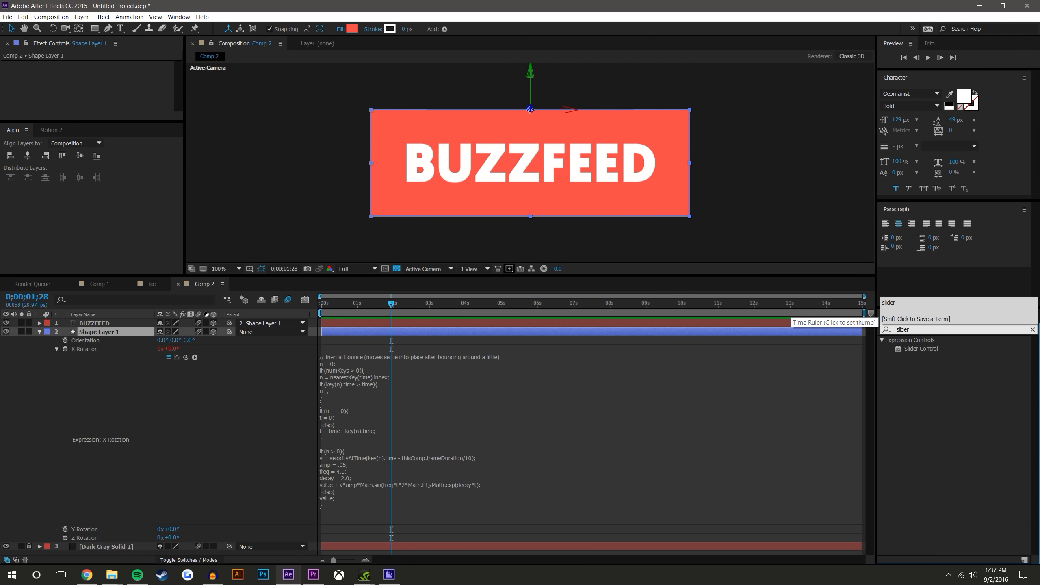
pyautogui.moveTo(921, 348); pyautogui.dragTo(131, 337)
pyautogui.moveTo(938, 353); pyautogui.dragTo(128, 332)
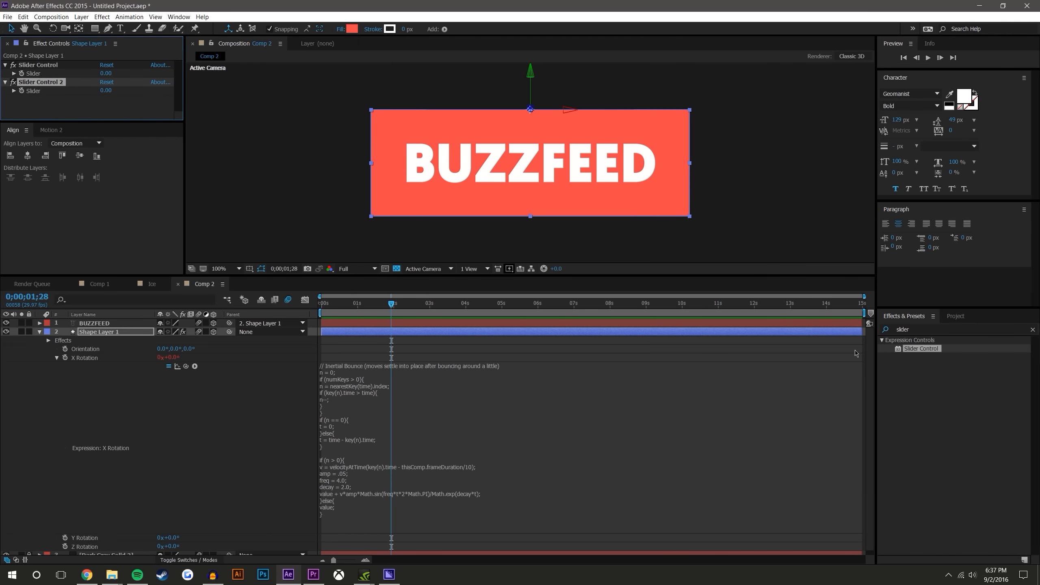
pyautogui.moveTo(922, 349); pyautogui.dragTo(124, 333)
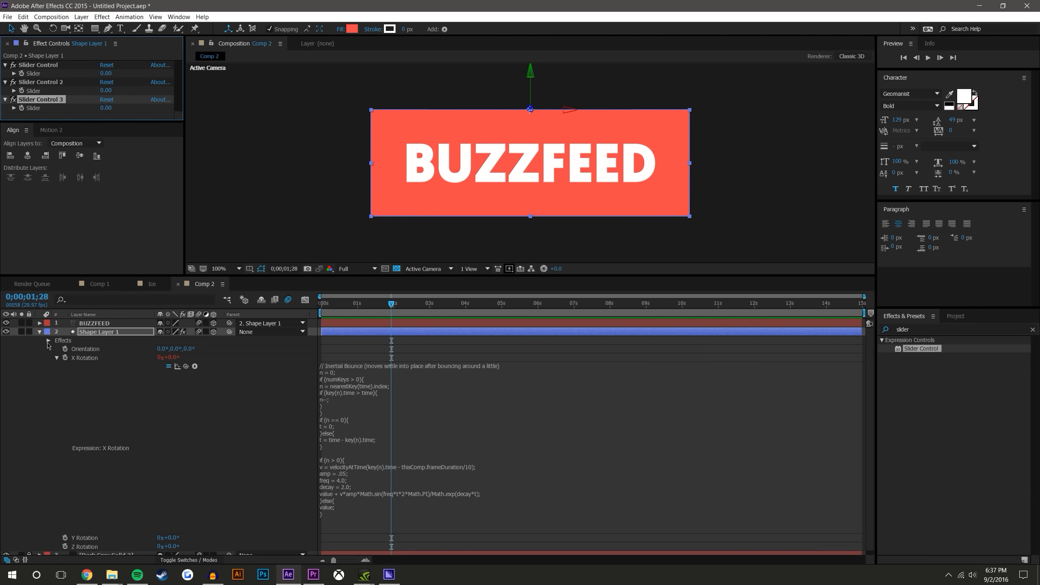
# Reveal Shape Layer 1's effects in the timeline and rename the first Slider Control as Amplitude.
pyautogui.click(57, 358)
pyautogui.click(40, 333)
pyautogui.click(39, 333)
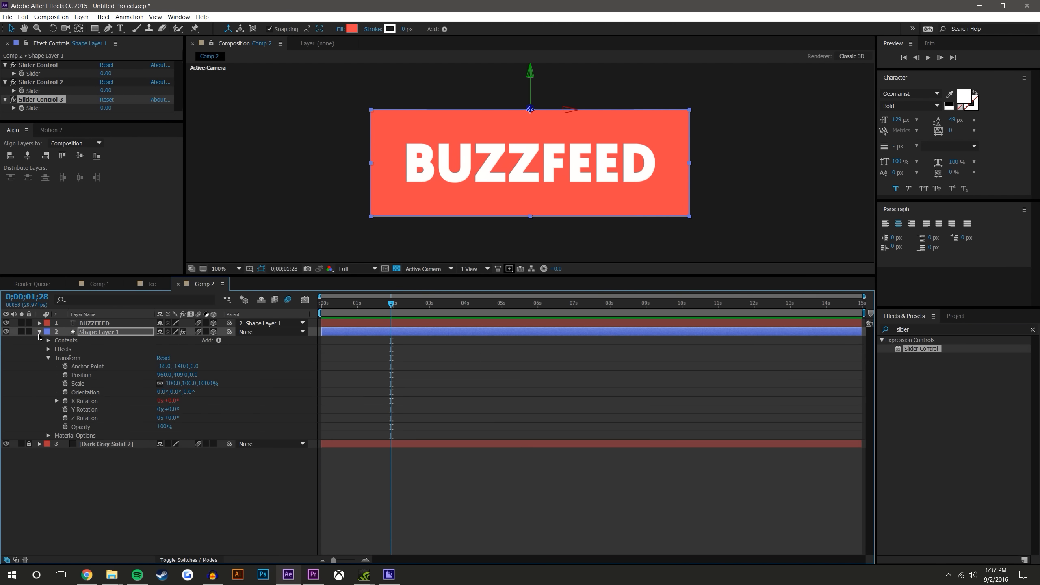
pyautogui.click(48, 350)
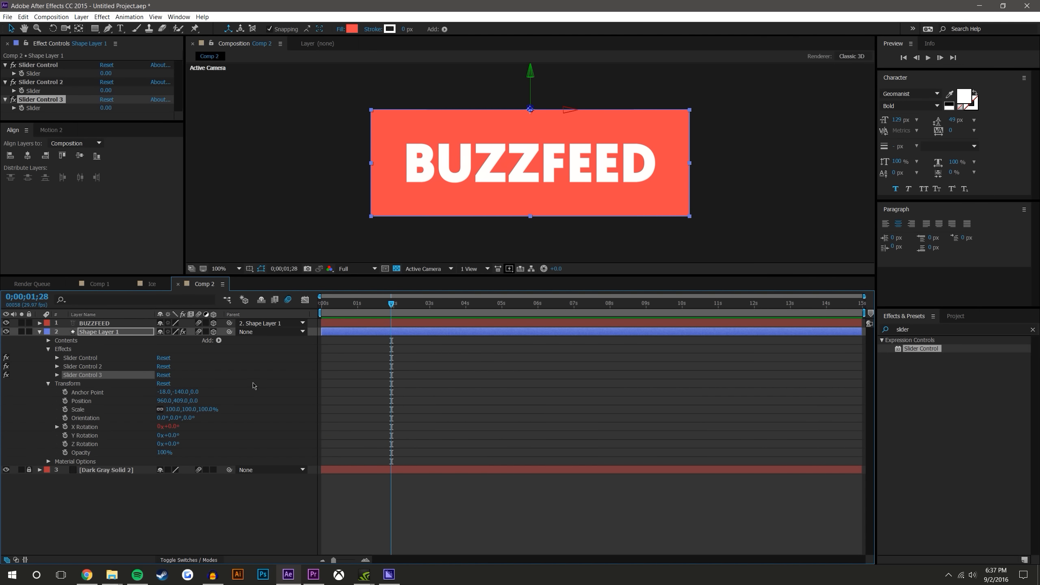
pyautogui.rightClick(88, 358)
pyautogui.click(139, 420)
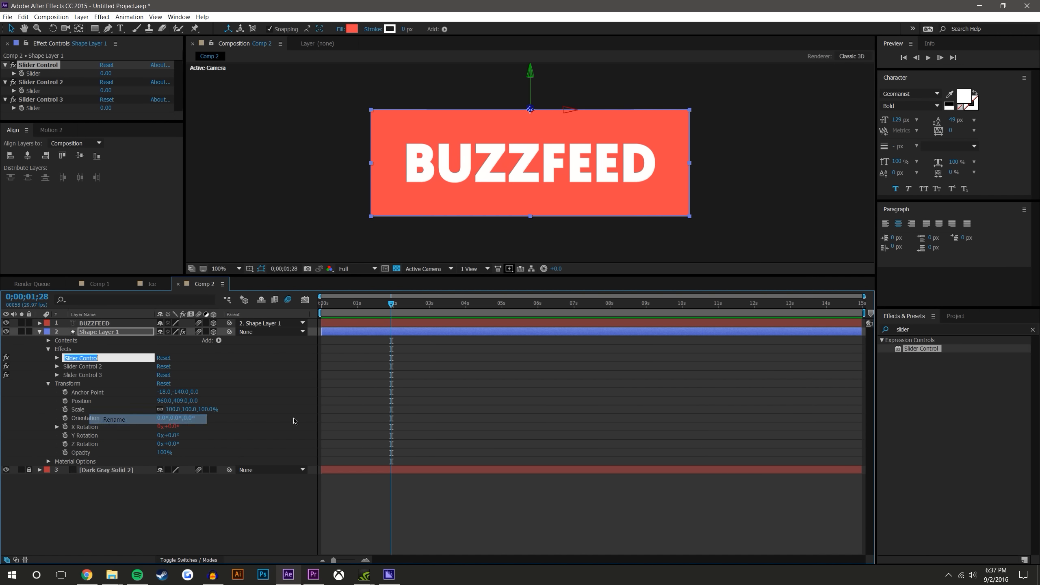
pyautogui.write('Amplitude')
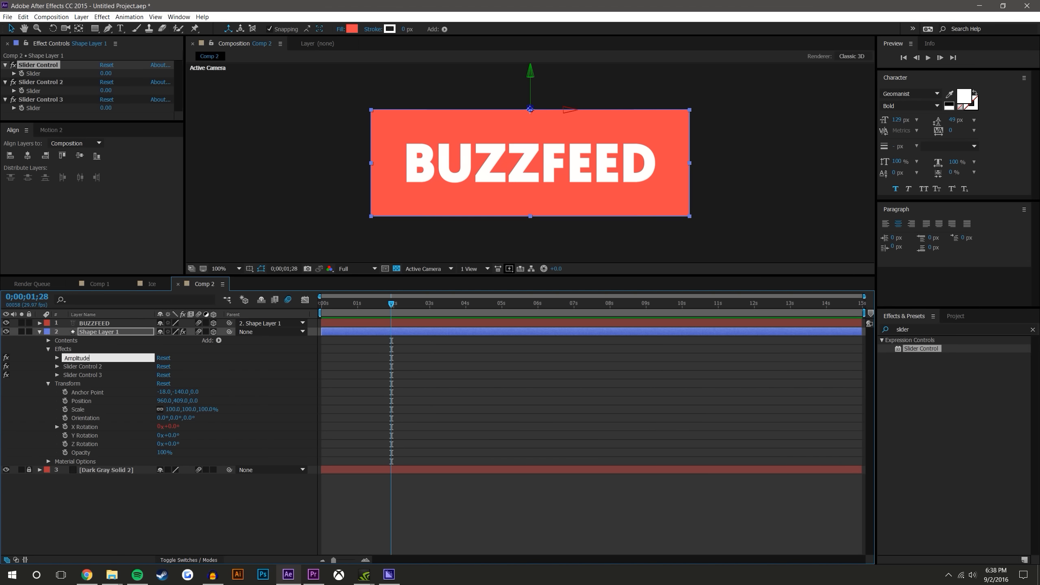
# Rename Slider Control 2 as Frequency and Slider Control 3 as Decay.
pyautogui.rightClick(103, 368)
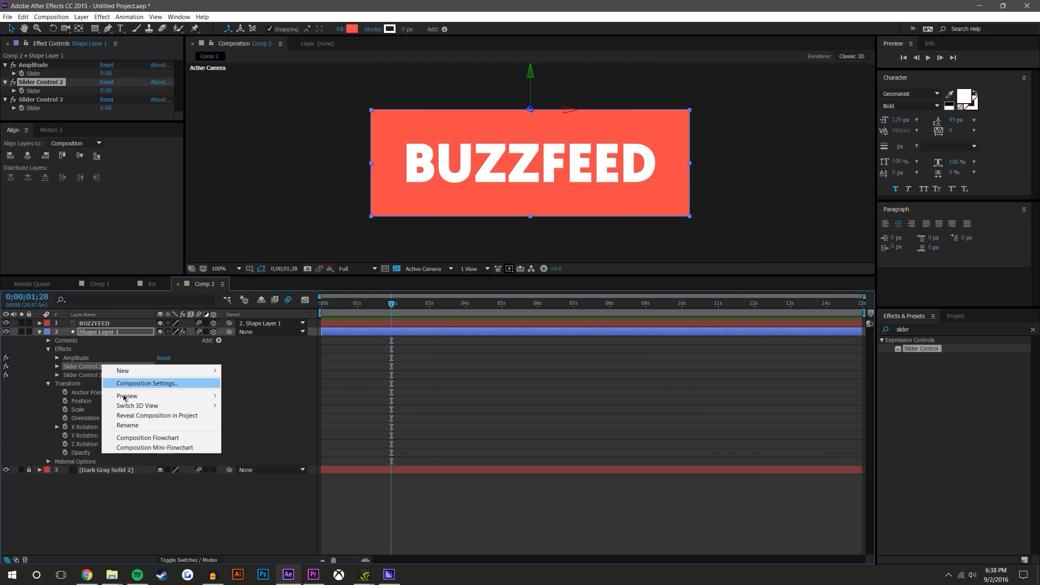
pyautogui.click(139, 429)
pyautogui.write('Fr')
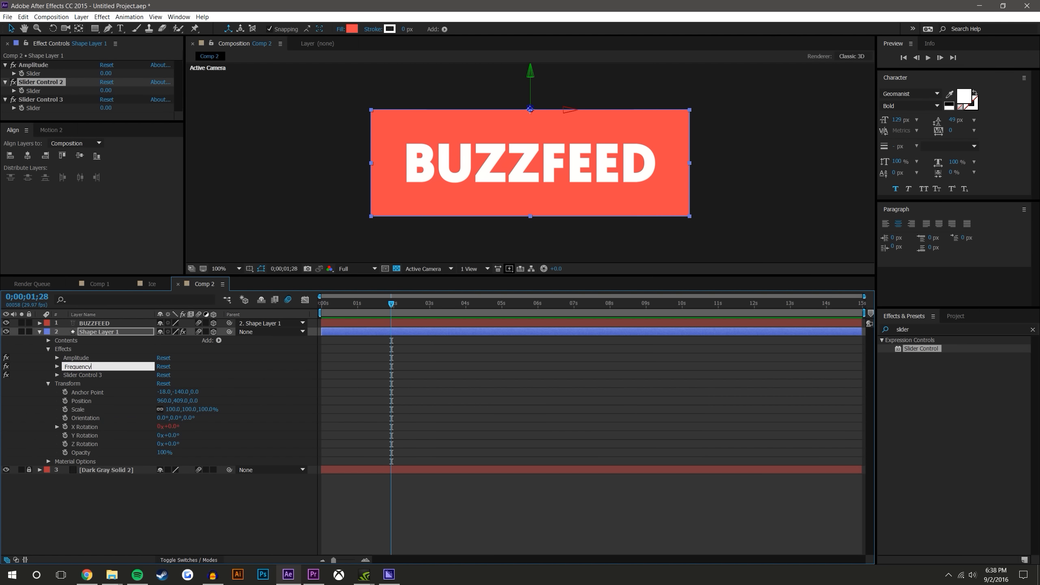
pyautogui.write('equency')
pyautogui.rightClick(100, 374)
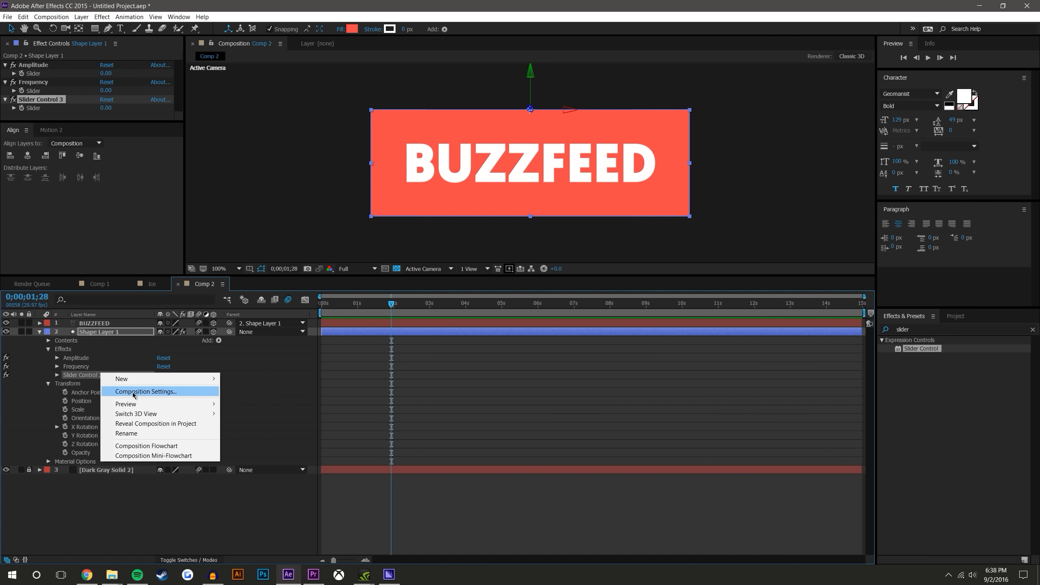
pyautogui.click(144, 434)
pyautogui.write('De')
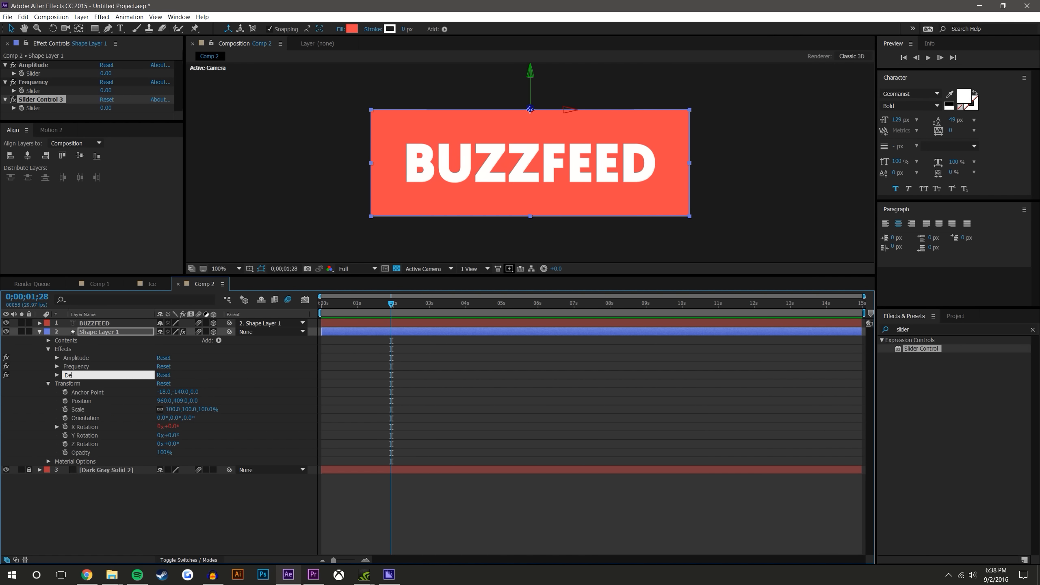
pyautogui.write('cay')
pyautogui.click(150, 497)
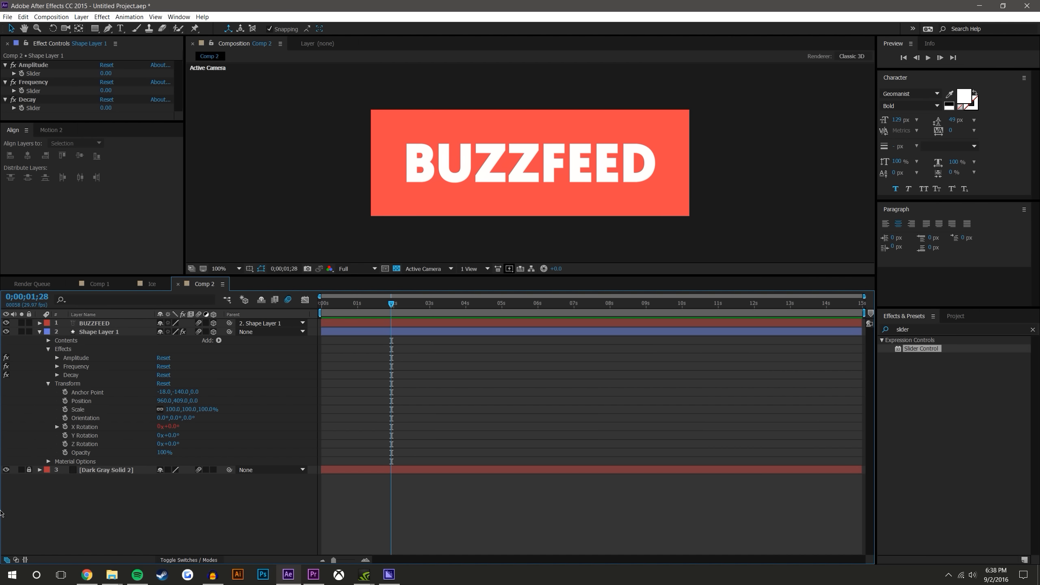
# Open Shape Layer 1's X Rotation expression for editing.
pyautogui.click(59, 428)
pyautogui.click(373, 484)
pyautogui.click(363, 489)
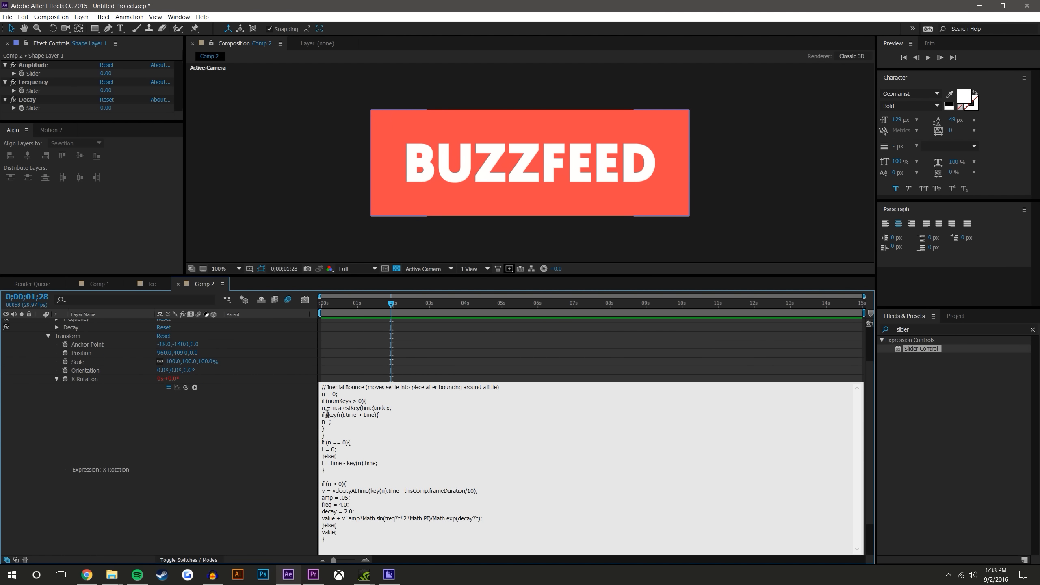
pyautogui.press('Return')
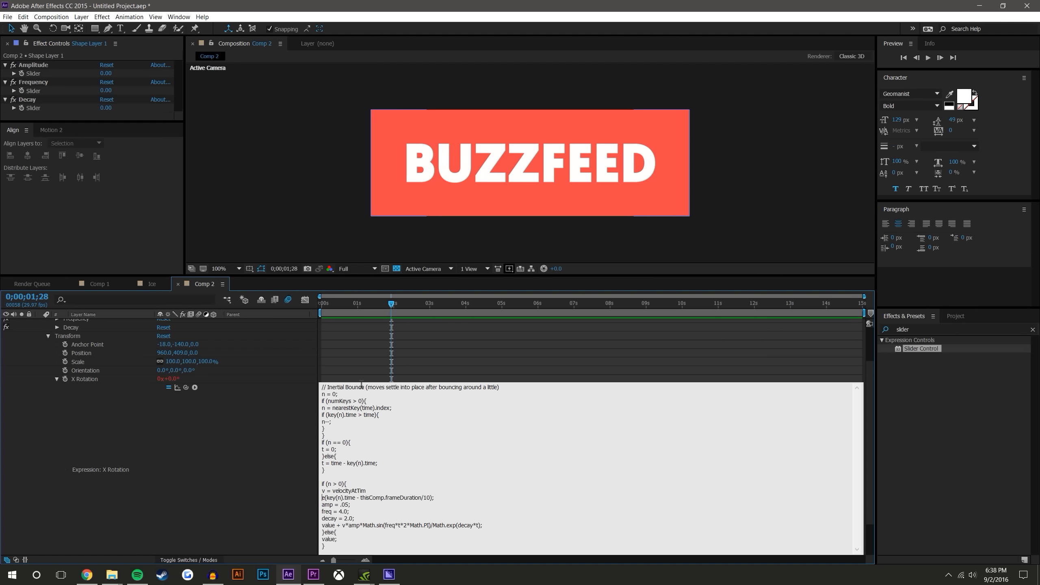
pyautogui.press('BackSpace')
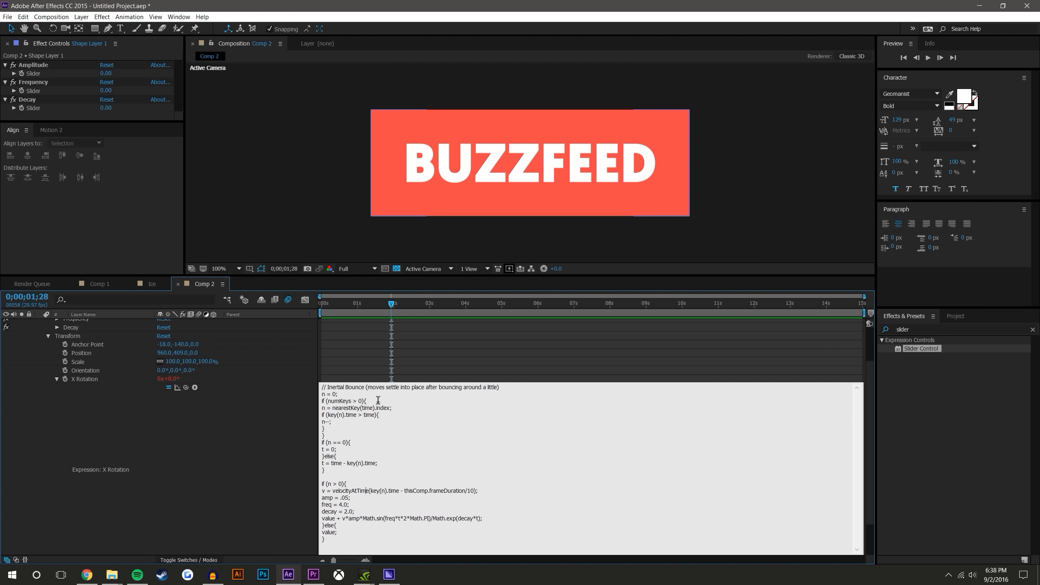
pyautogui.click(322, 387)
pyautogui.press('Return')
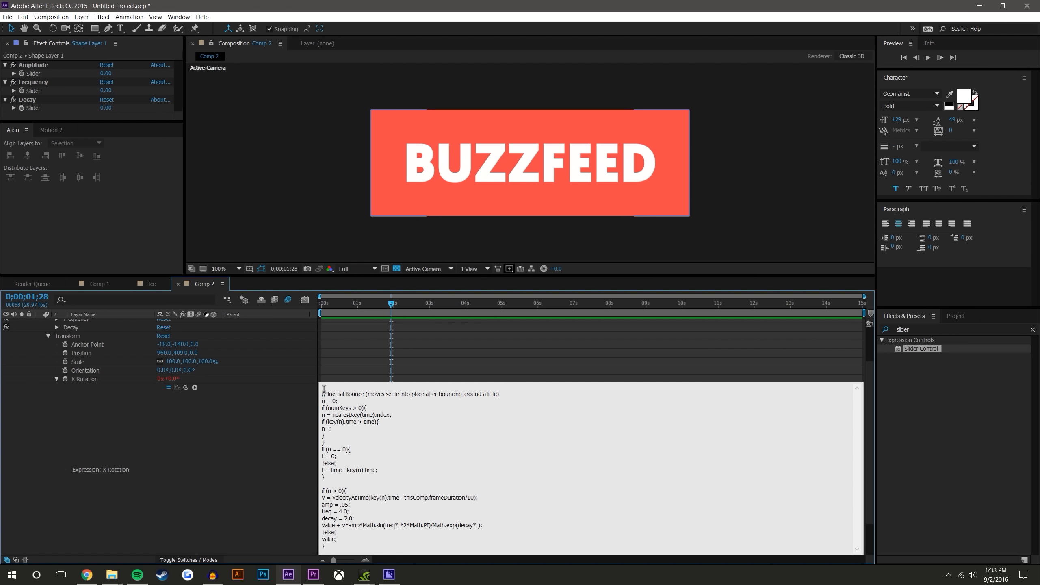
pyautogui.scroll(3, 221, 429)
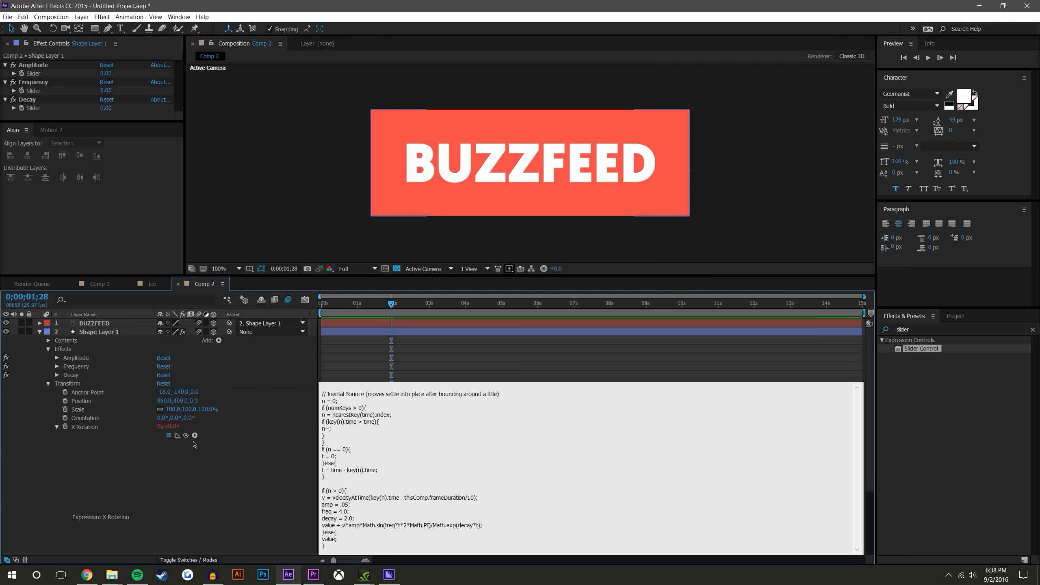
pyautogui.moveTo(186, 435)
pyautogui.mouseDown()
pyautogui.moveTo(76, 358)
pyautogui.moveTo(187, 437)
pyautogui.mouseUp()
pyautogui.scroll(-2, 187, 434)
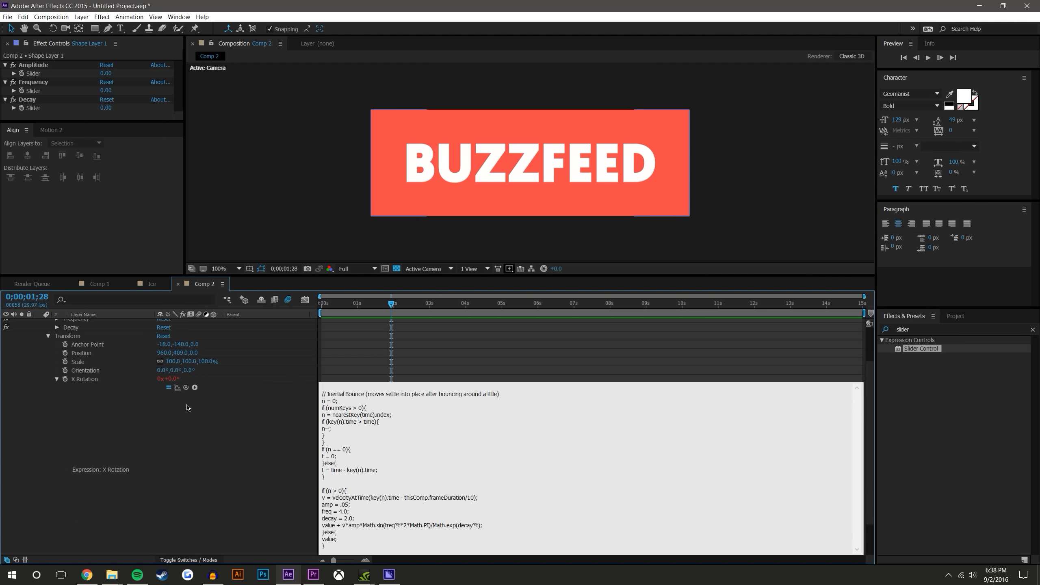
# Expand the Amplitude, Frequency and Decay effects in the timeline to expose their Slider properties.
pyautogui.scroll(2, 187, 405)
pyautogui.click(57, 358)
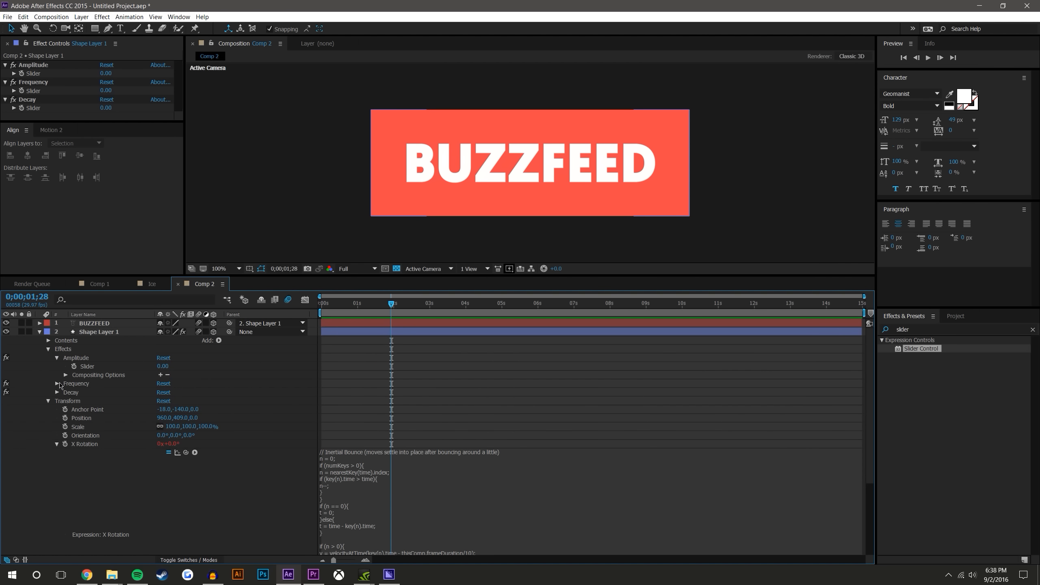
pyautogui.click(57, 384)
pyautogui.click(57, 409)
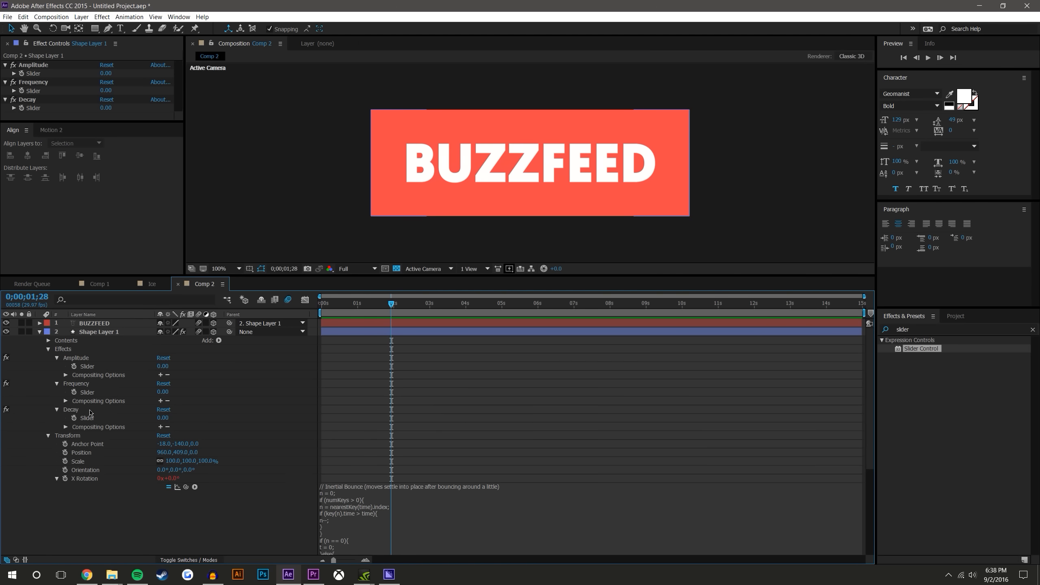
# Insert a blank first line in the X Rotation expression and pick-whip it to the Amplitude Slider.
pyautogui.click(330, 487)
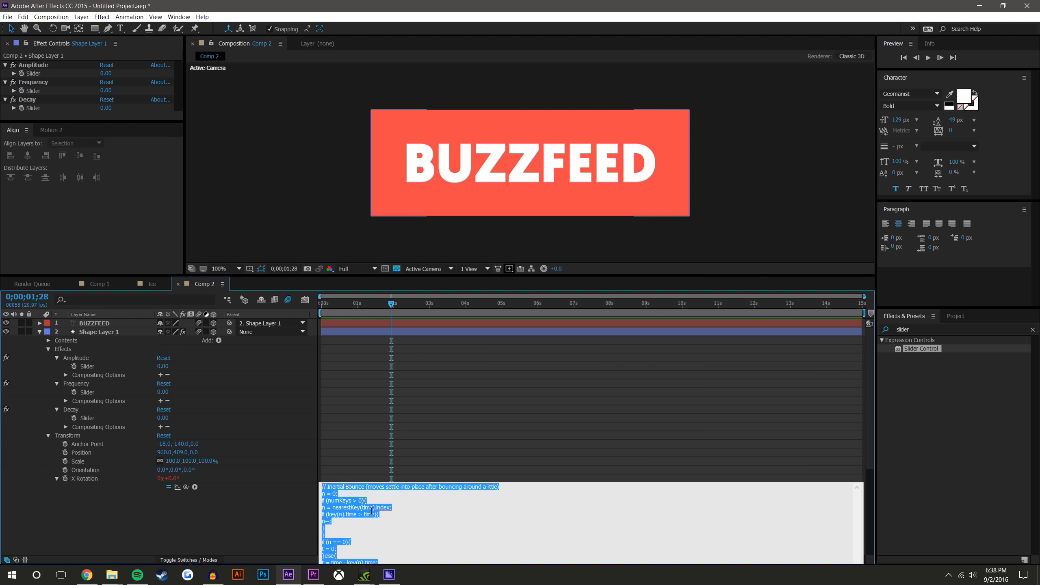
pyautogui.click(340, 498)
pyautogui.click(322, 488)
pyautogui.press('Return')
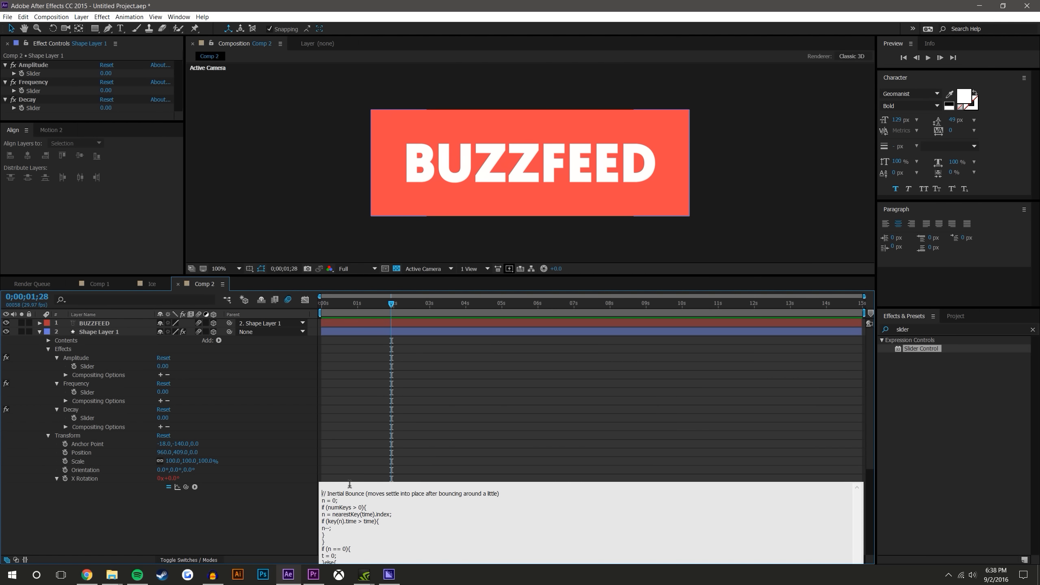
pyautogui.moveTo(185, 487); pyautogui.dragTo(97, 370)
# Copy the effect("Amplitude")("Slider") reference and remove its line from the start of the expression.
pyautogui.moveTo(396, 495); pyautogui.dragTo(318, 487)
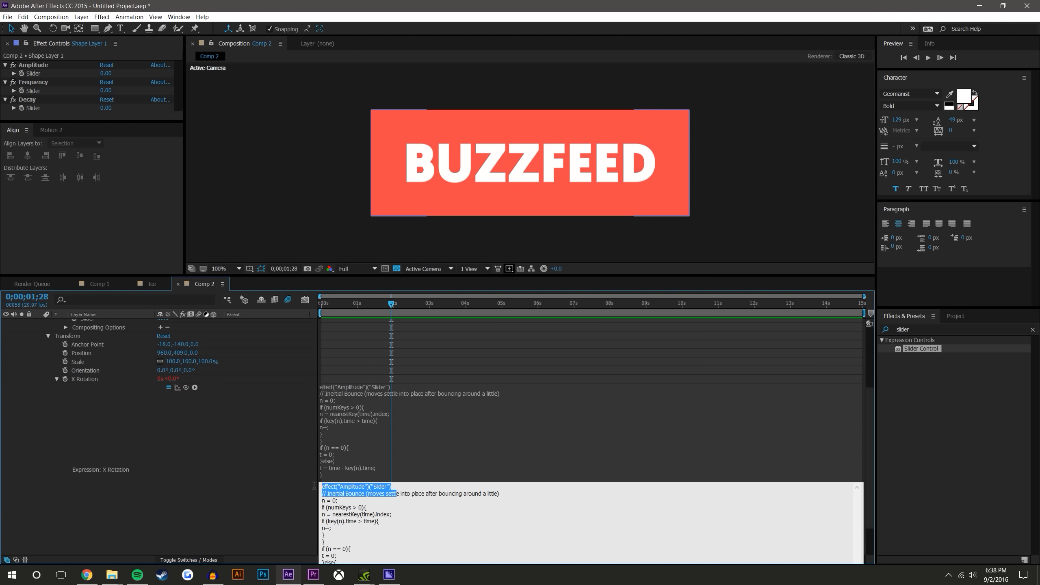
pyautogui.click(388, 487)
pyautogui.moveTo(393, 486); pyautogui.dragTo(318, 485)
pyautogui.hotkey('ctrl', 'c')
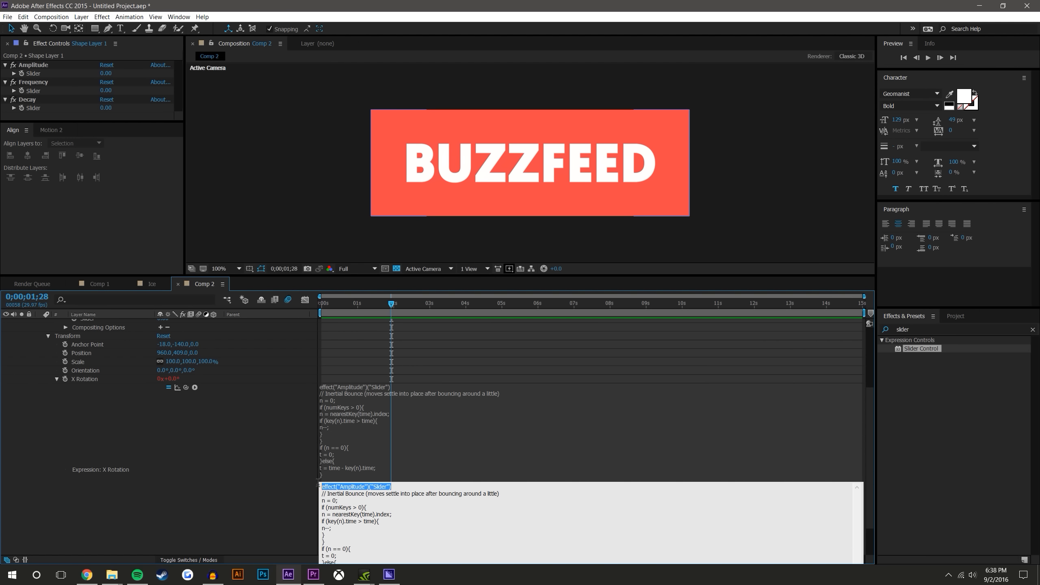
pyautogui.press('BackSpace')
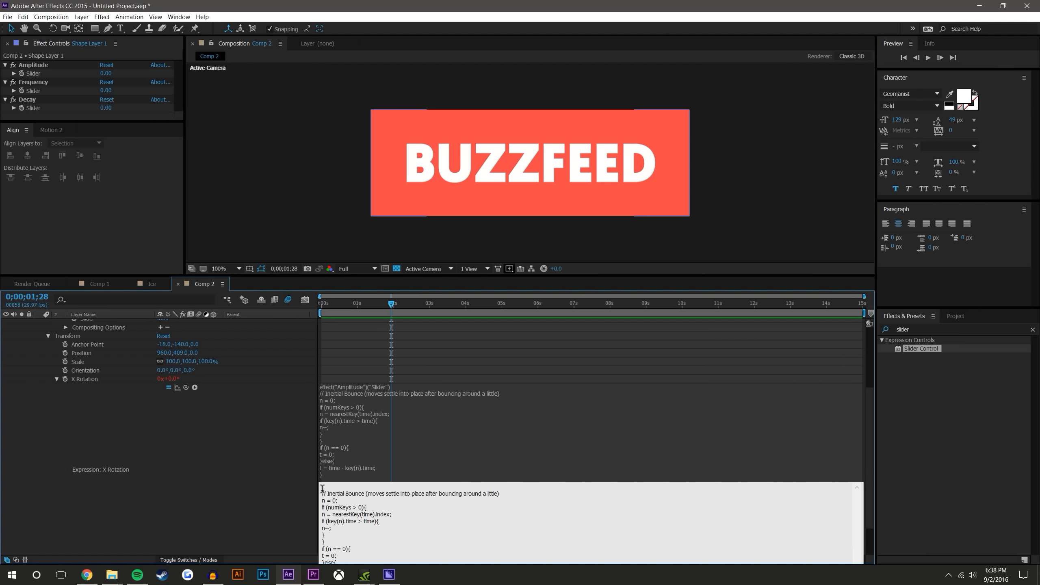
pyautogui.press('BackSpace')
# Replace the amp value in the expression with the copied effect("Amplitude")("Slider") reference.
pyautogui.click(509, 428)
pyautogui.click(447, 455)
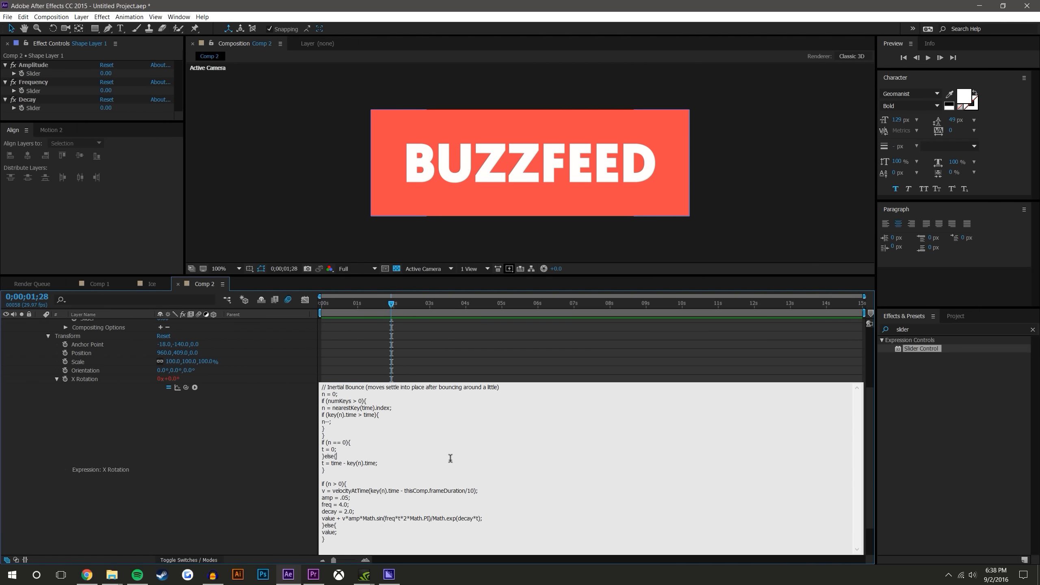
pyautogui.click(346, 486)
pyautogui.moveTo(348, 502); pyautogui.dragTo(341, 499)
pyautogui.click(348, 499)
pyautogui.moveTo(346, 498); pyautogui.dragTo(340, 498)
pyautogui.hotkey('ctrl', 'v')
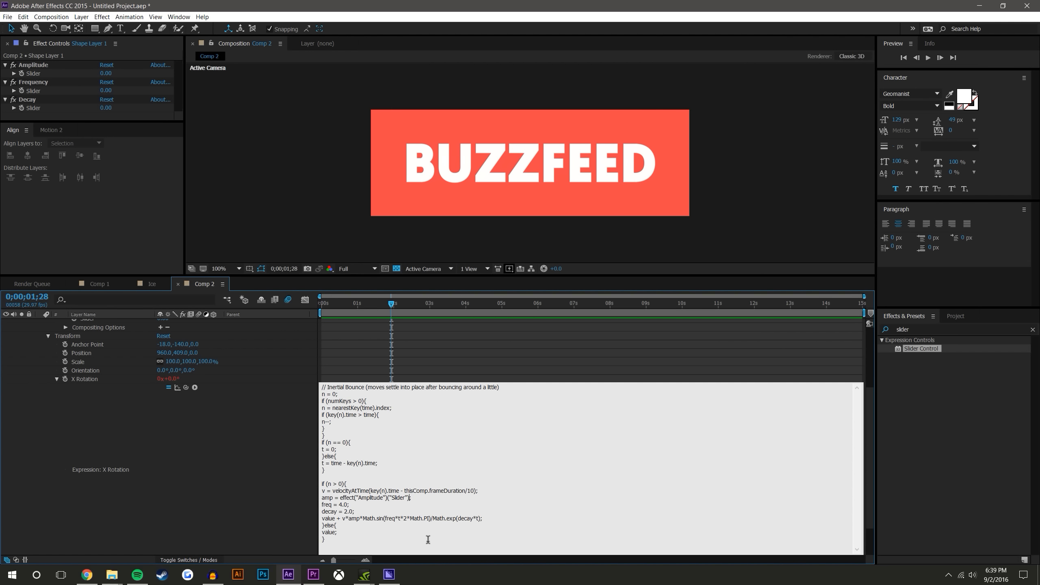
# Paste the effect("Amplitude")("Slider") reference over the freq and decay values in the expression.
pyautogui.write('/100')
pyautogui.moveTo(422, 497); pyautogui.dragTo(380, 503)
pyautogui.hotkey('ctrl', 'z')
pyautogui.hotkey('ctrl', 'v')
pyautogui.hotkey('ctrl', 'v')
# Change the effect name to Frequency in the freq line and to Decay in the decay line.
pyautogui.click(370, 504)
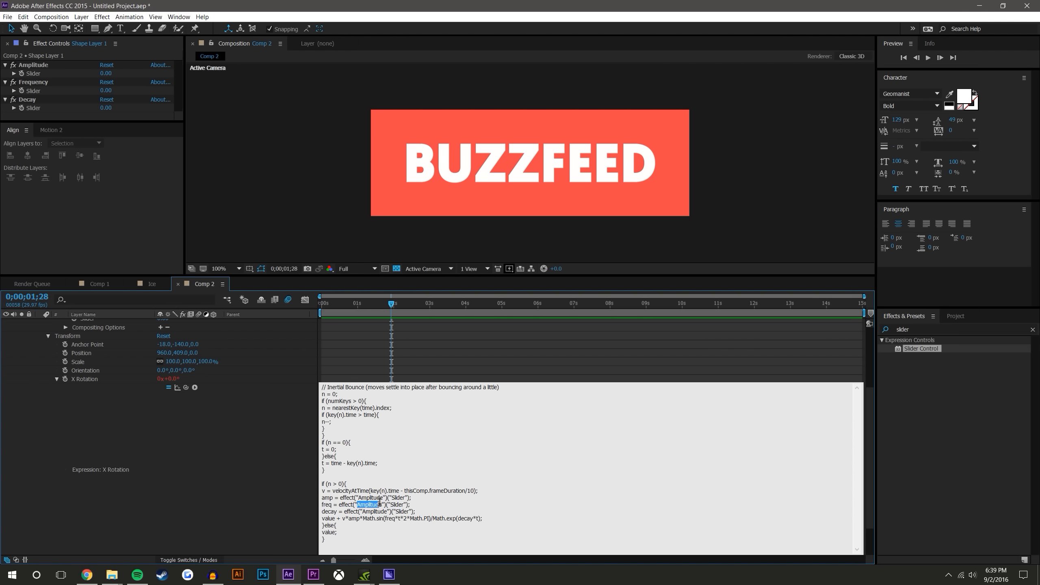
pyautogui.write('Frequency')
pyautogui.moveTo(362, 511); pyautogui.dragTo(387, 511)
pyautogui.write('Decay')
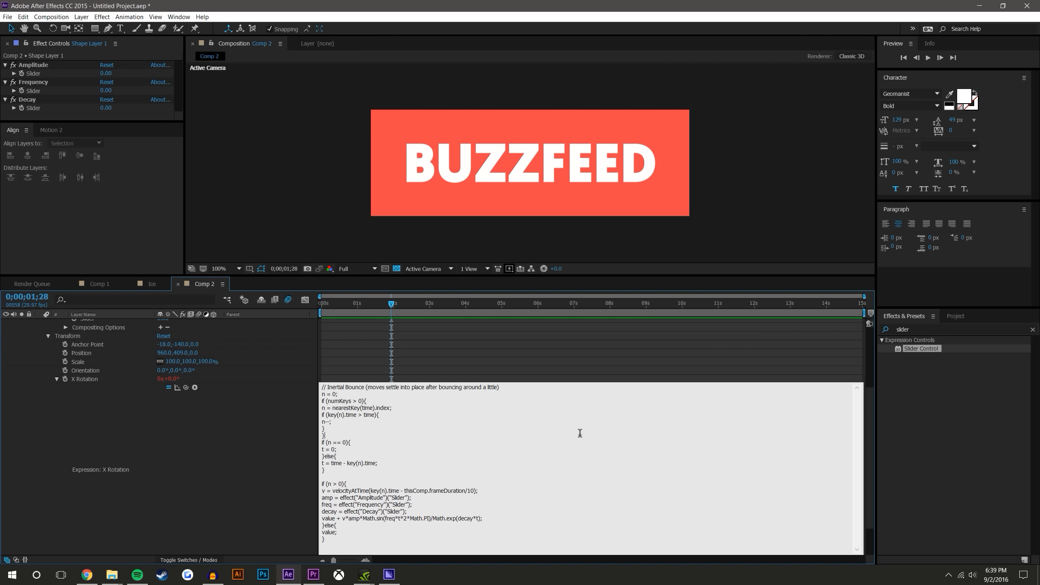
# Divide the amp slider reference by 100 and the freq slider reference by 10, then commit the expression.
pyautogui.click(439, 510)
pyautogui.click(411, 504)
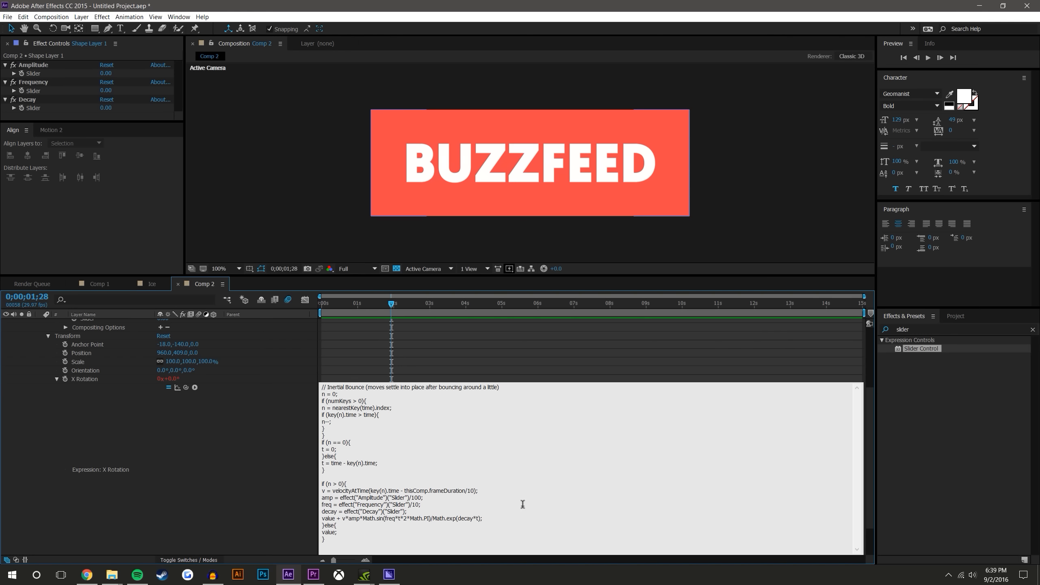
pyautogui.write('/10')
pyautogui.click(189, 486)
# Set the Amplitude slider to 10, the Frequency slider to 10 and the Decay slider to 15.
pyautogui.click(105, 74)
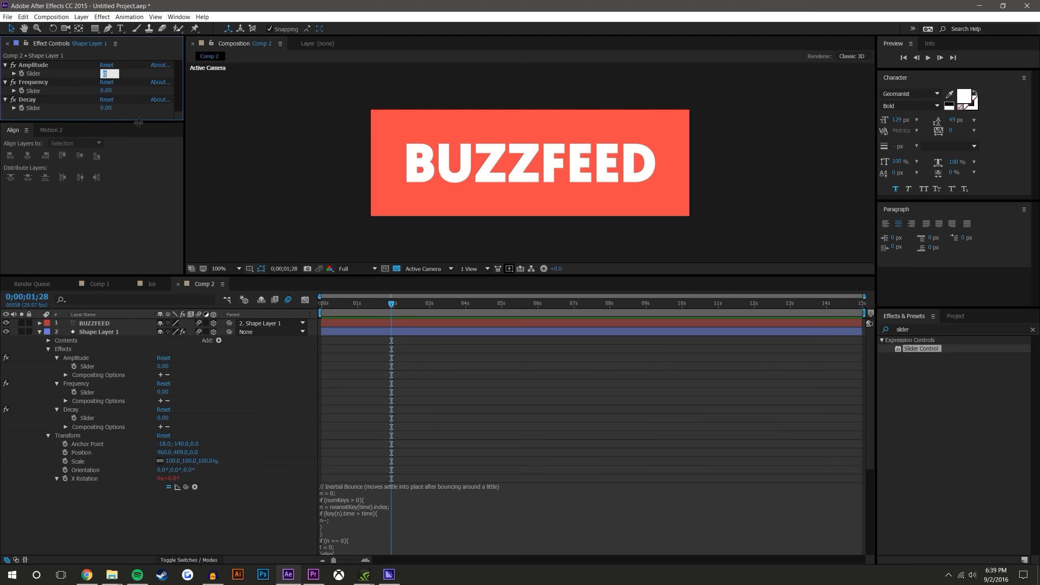
pyautogui.write('10')
pyautogui.press('Tab')
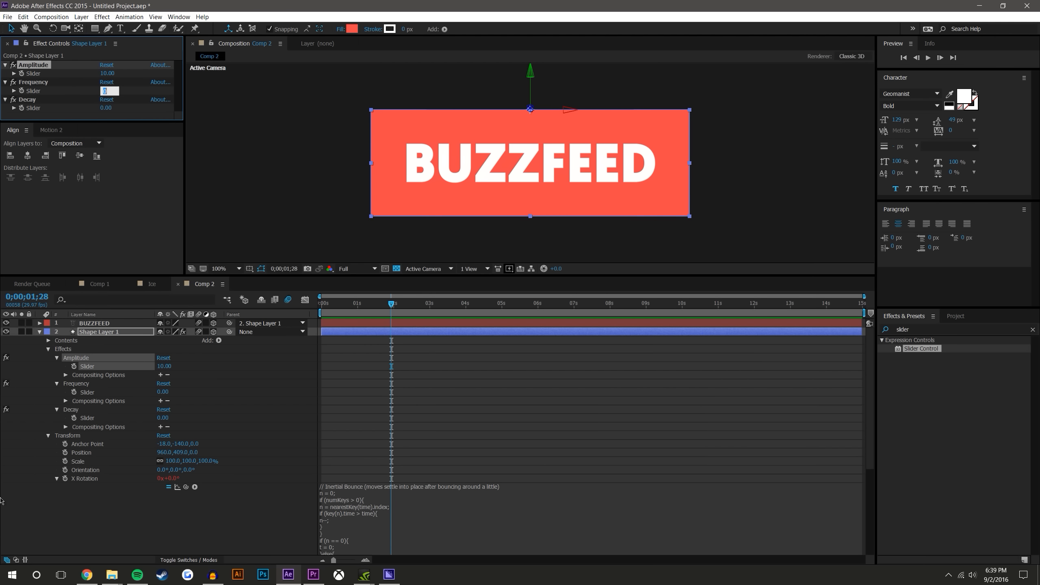
pyautogui.press('Tab')
pyautogui.write('10')
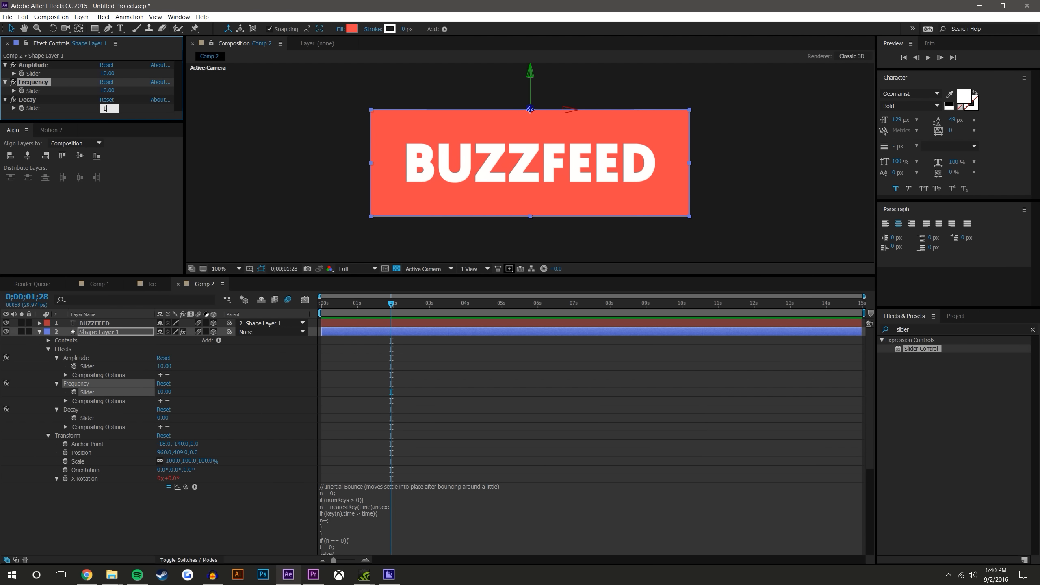
pyautogui.press('Return')
pyautogui.click(2, 493)
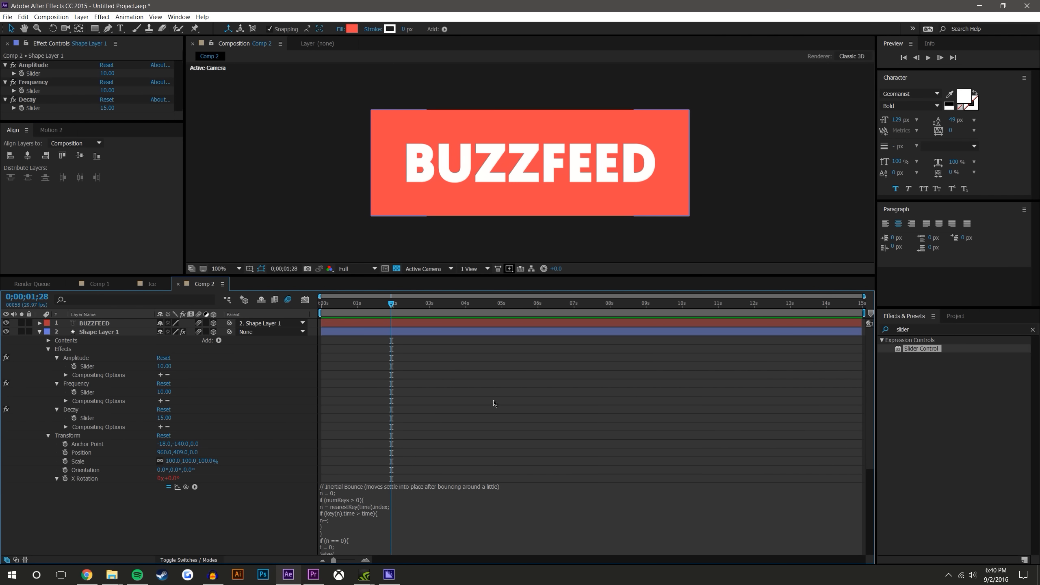
# Show only Shape Layer 1's rotation properties and add an X Rotation keyframe at 0;00;01;29.
pyautogui.click(40, 332)
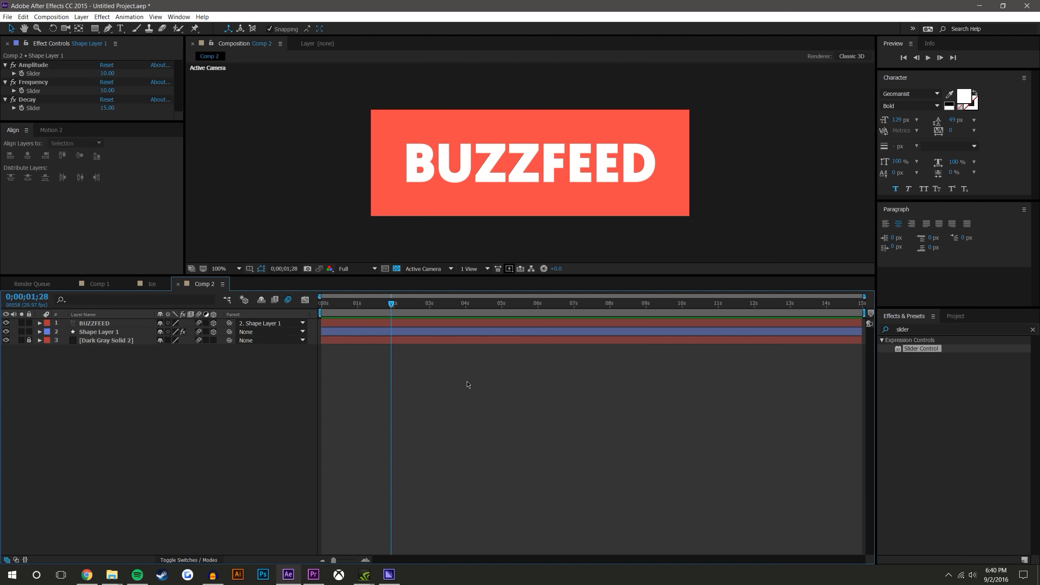
pyautogui.moveTo(408, 307); pyautogui.dragTo(392, 315)
pyautogui.click(97, 334)
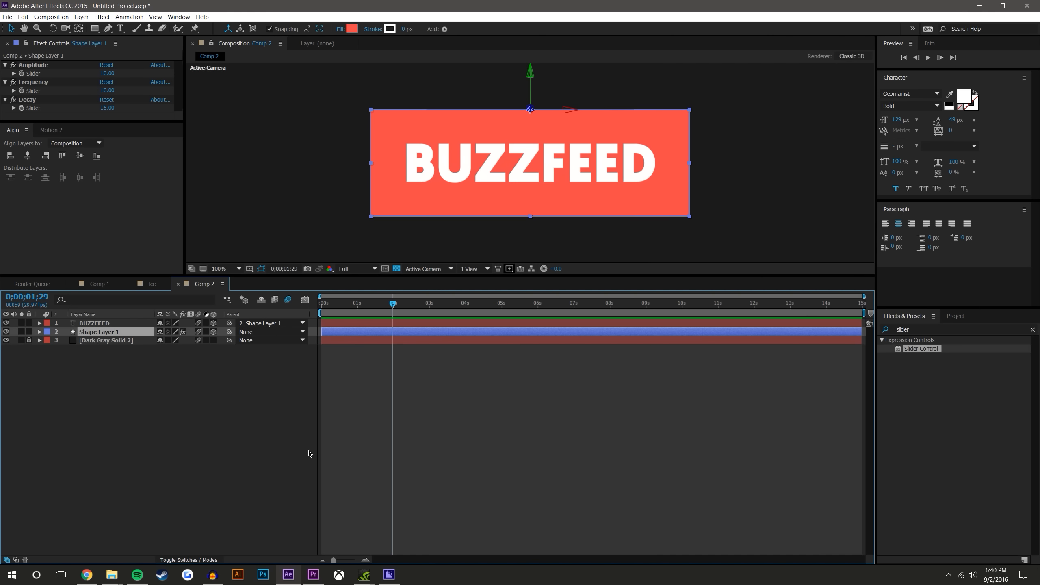
pyautogui.click(40, 332)
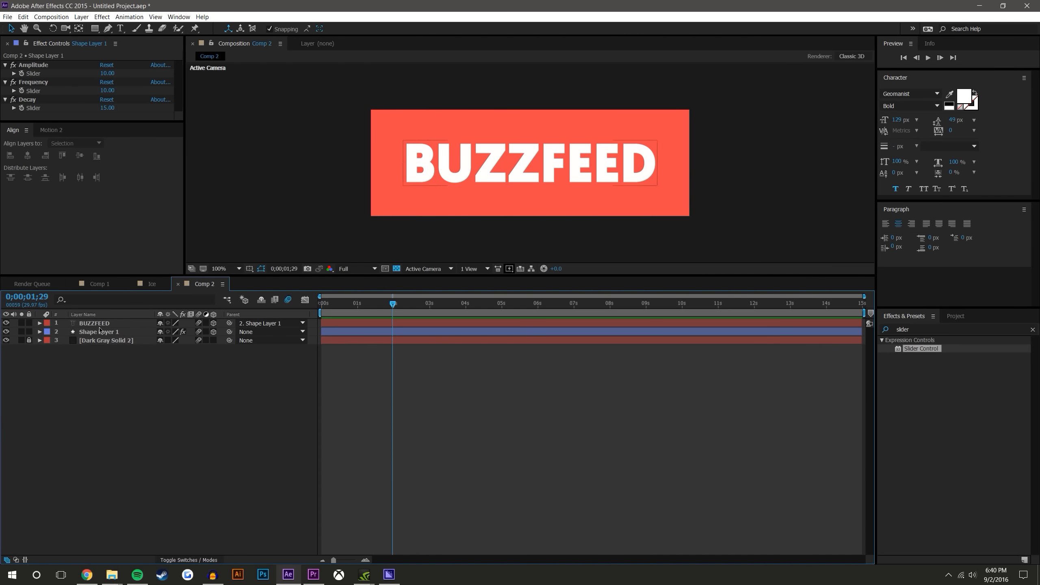
pyautogui.press('r')
pyautogui.click(64, 349)
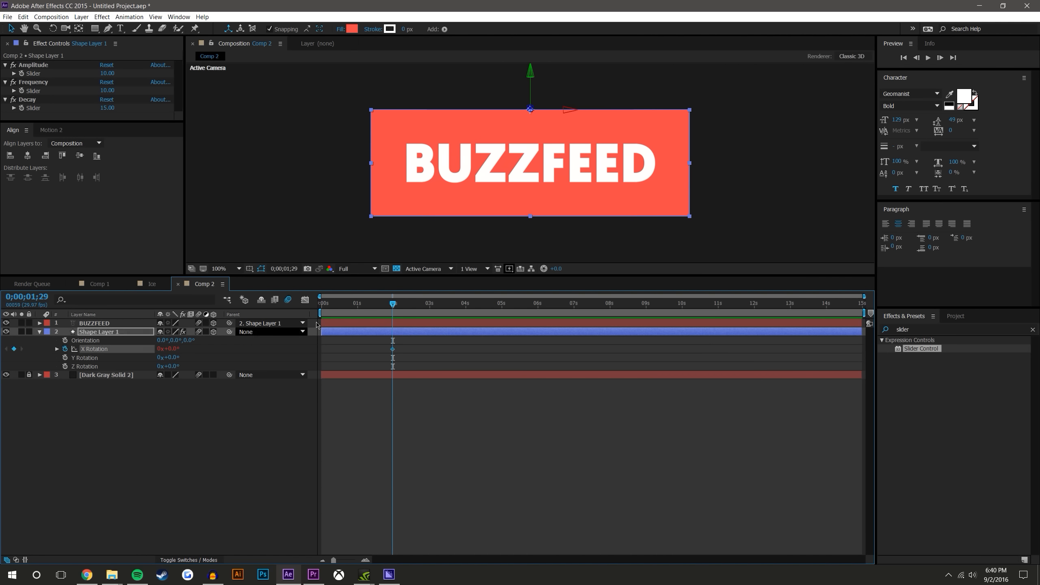
# Add a second keyframe at 0;00;01;22 with X Rotation set to 91°.
pyautogui.moveTo(396, 307); pyautogui.dragTo(383, 307)
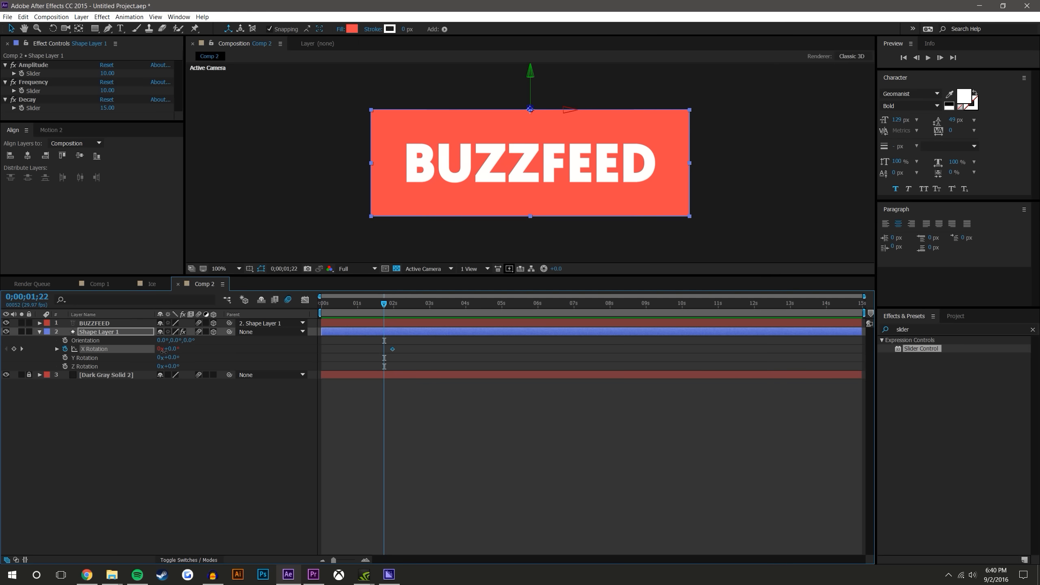
pyautogui.moveTo(174, 350); pyautogui.dragTo(206, 339)
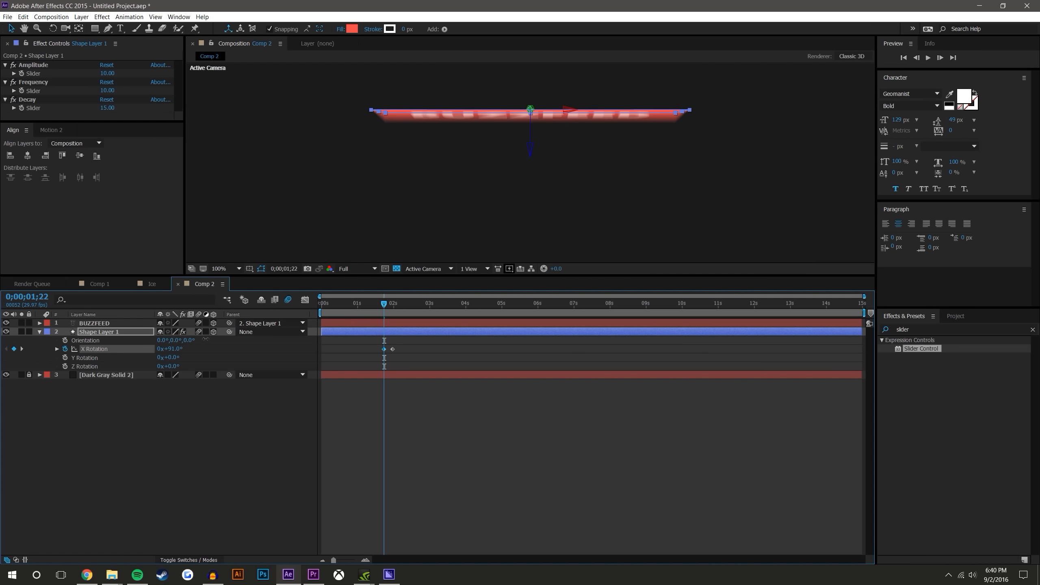
pyautogui.click(500, 433)
# Preview the swinging sign animation from 0;00;01;10.
pyautogui.moveTo(384, 305)
pyautogui.mouseDown()
pyautogui.moveTo(423, 305)
pyautogui.moveTo(370, 305)
pyautogui.mouseUp()
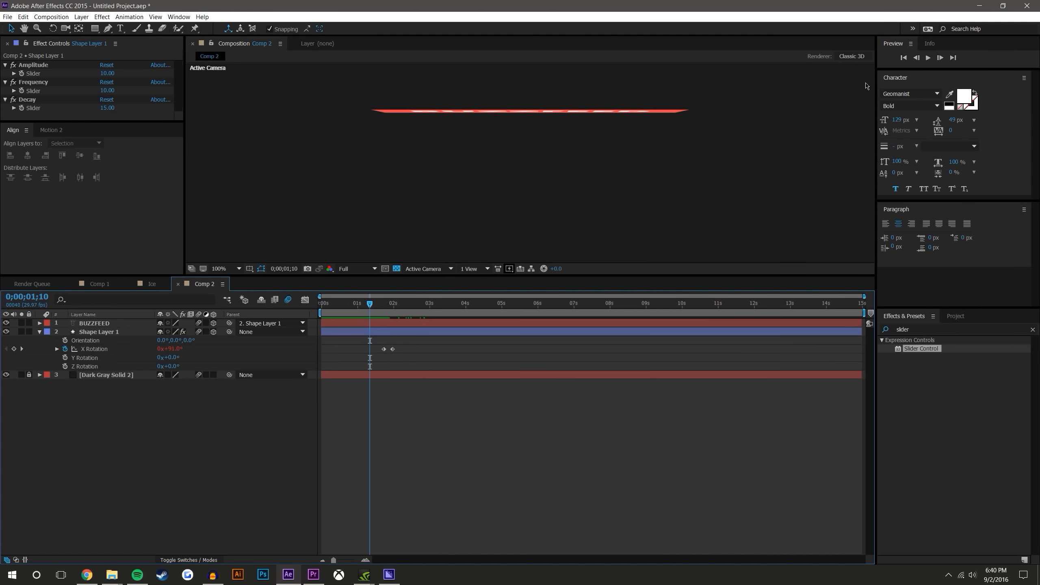
pyautogui.click(928, 57)
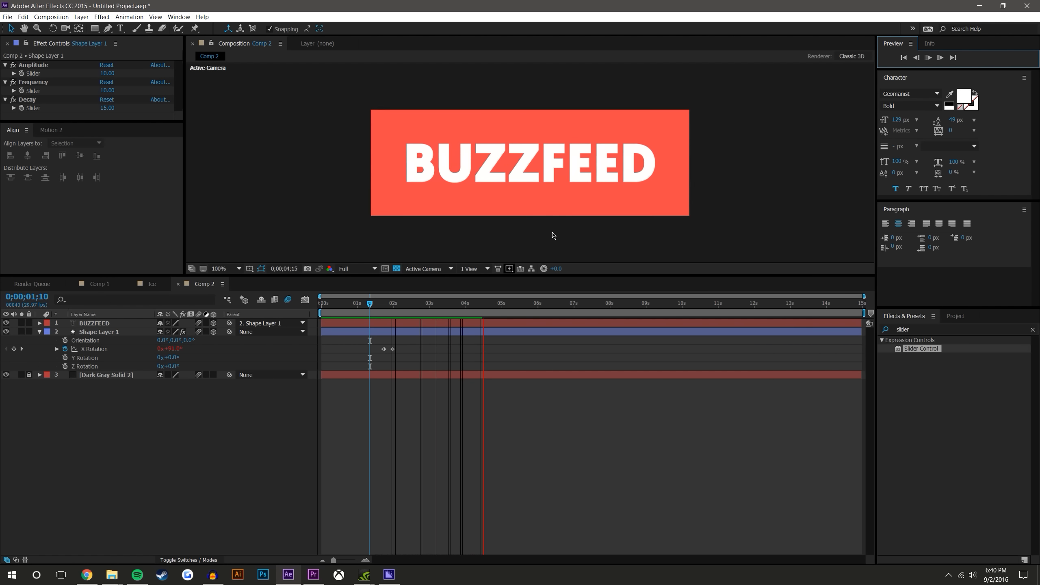
pyautogui.press('space')
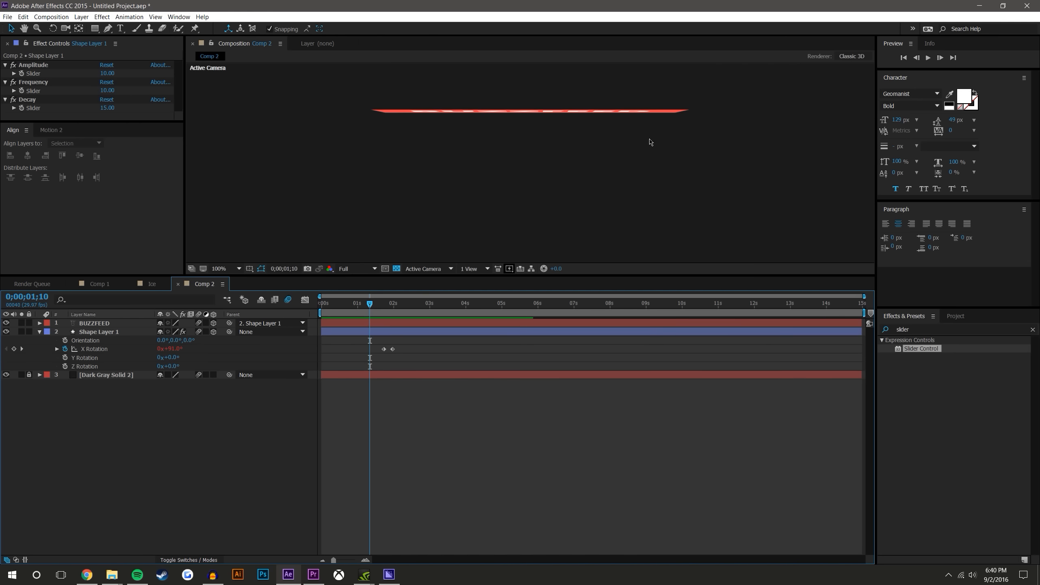
# Enlarge the composition view, set its zoom to 50% and preview the animation again.
pyautogui.scroll(-2, 687, 161)
pyautogui.moveTo(616, 276); pyautogui.dragTo(598, 426)
pyautogui.scroll(1, 586, 265)
pyautogui.click(929, 58)
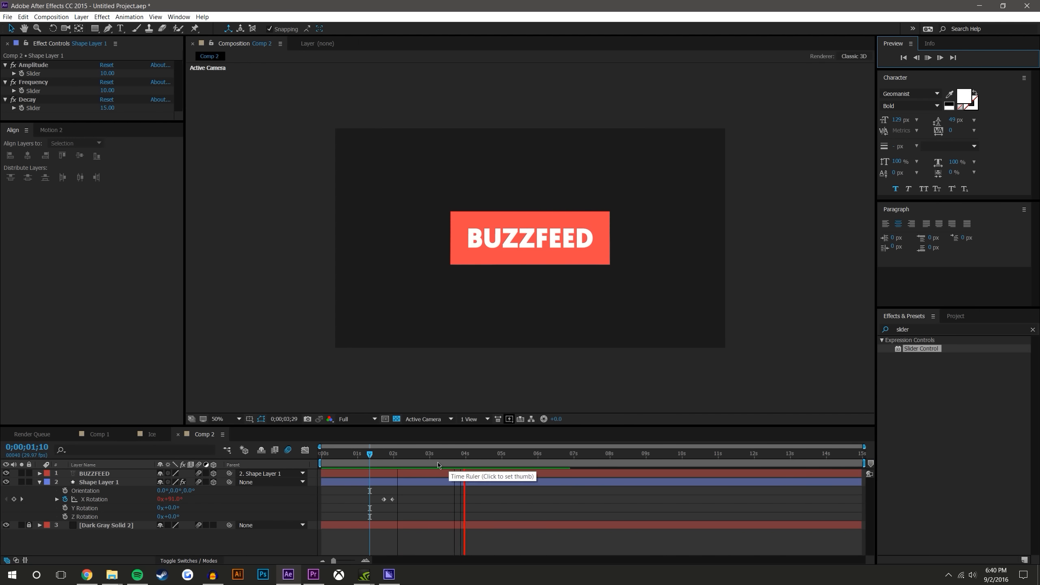
# Move the ending X Rotation keyframe slightly later in time and preview the swing from 0;00;01;16.
pyautogui.click(388, 455)
pyautogui.moveTo(393, 500); pyautogui.dragTo(396, 500)
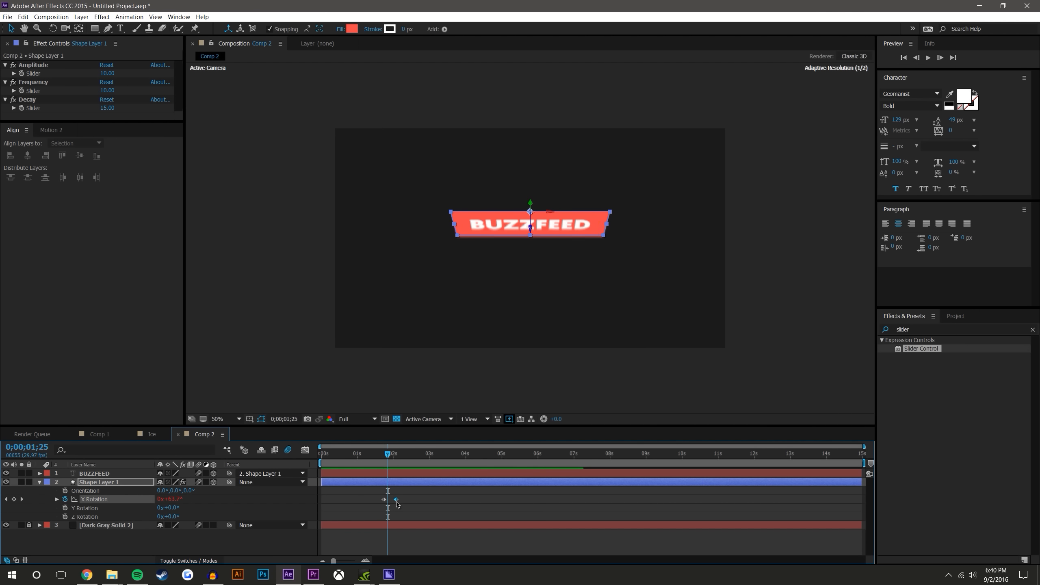
pyautogui.click(383, 455)
pyautogui.moveTo(384, 456); pyautogui.dragTo(377, 455)
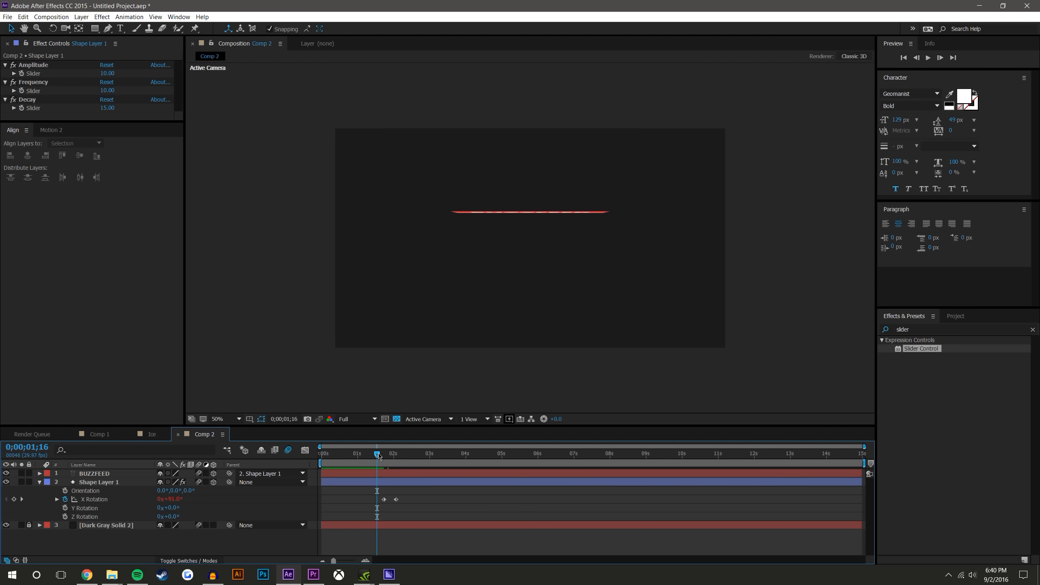
pyautogui.click(928, 58)
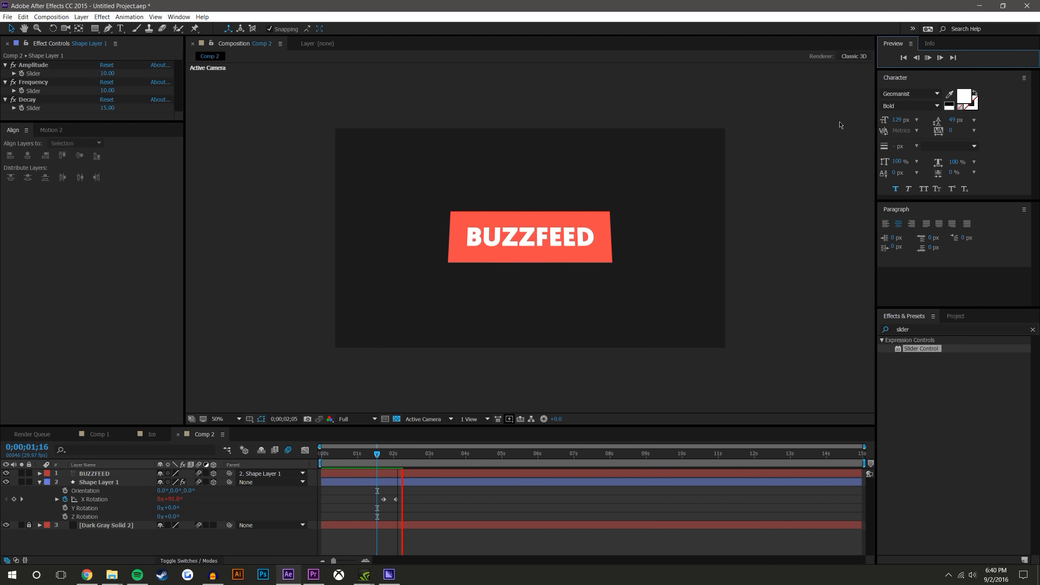
# Move the ending X Rotation keyframe closer to the first one and preview the swing from 0;00;01;16.
pyautogui.click(396, 500)
pyautogui.moveTo(396, 500); pyautogui.dragTo(389, 502)
pyautogui.click(418, 500)
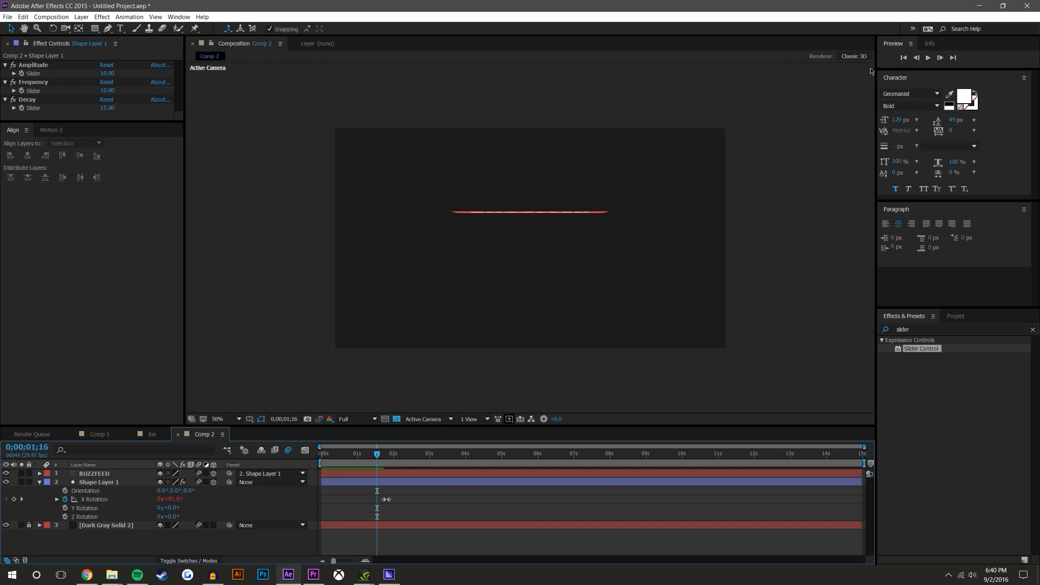
pyautogui.click(929, 56)
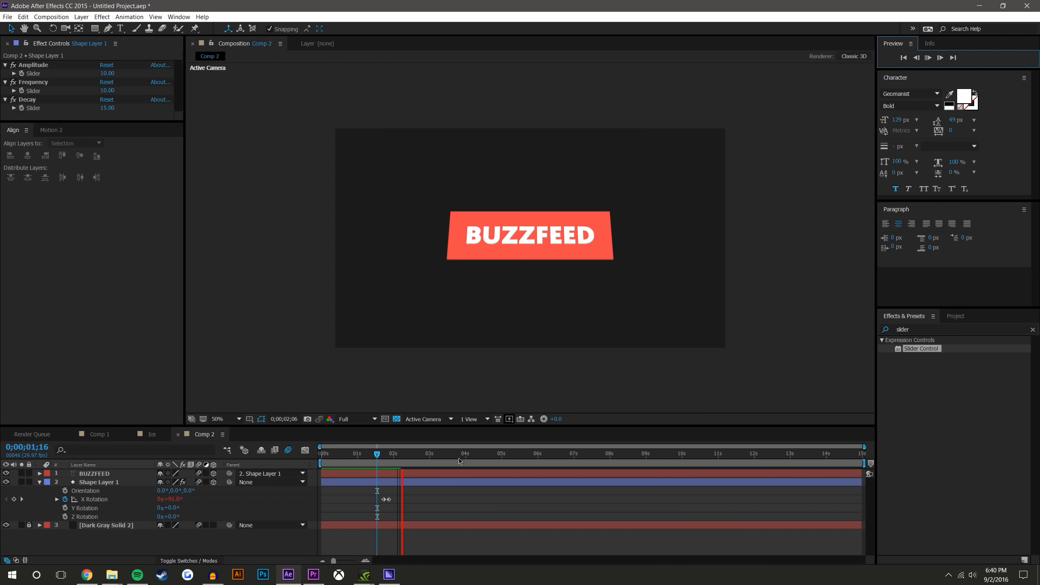
# Set the composition preview resolution to Half and preview the animation from 0;00;00;00.
pyautogui.click(355, 419)
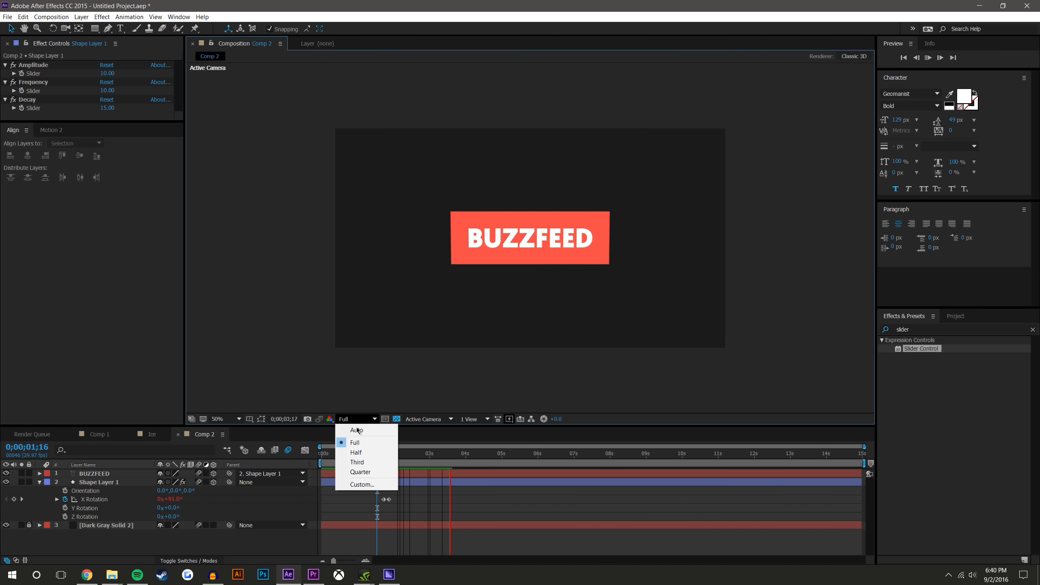
pyautogui.click(377, 453)
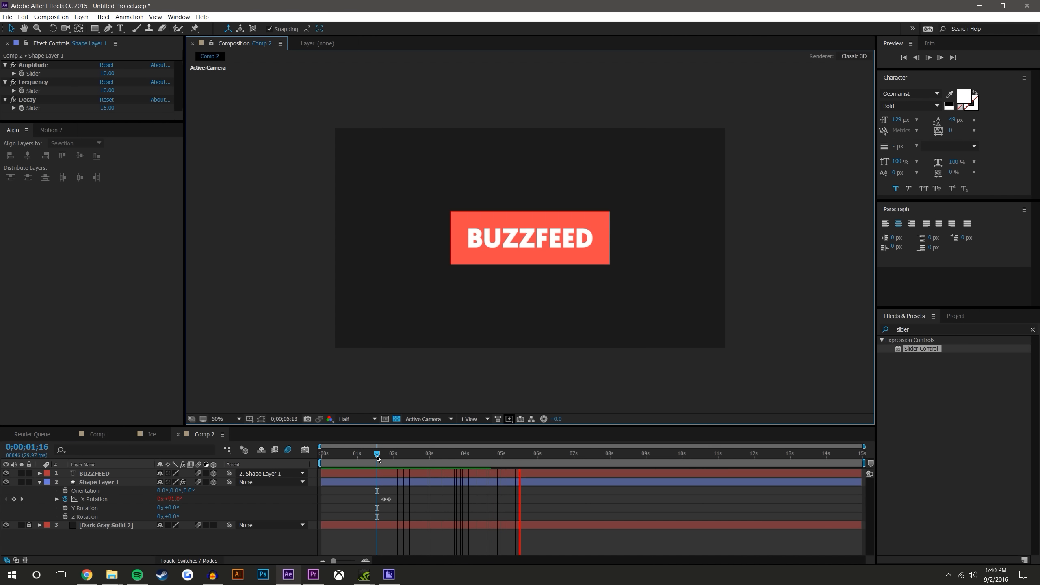
pyautogui.moveTo(376, 455); pyautogui.dragTo(319, 455)
pyautogui.click(932, 61)
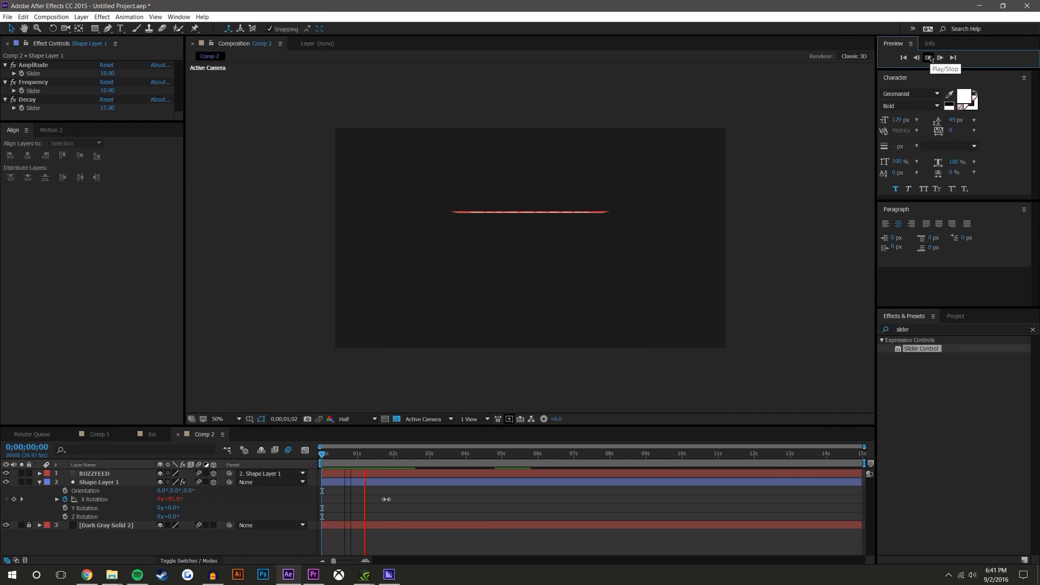
pyautogui.press('space')
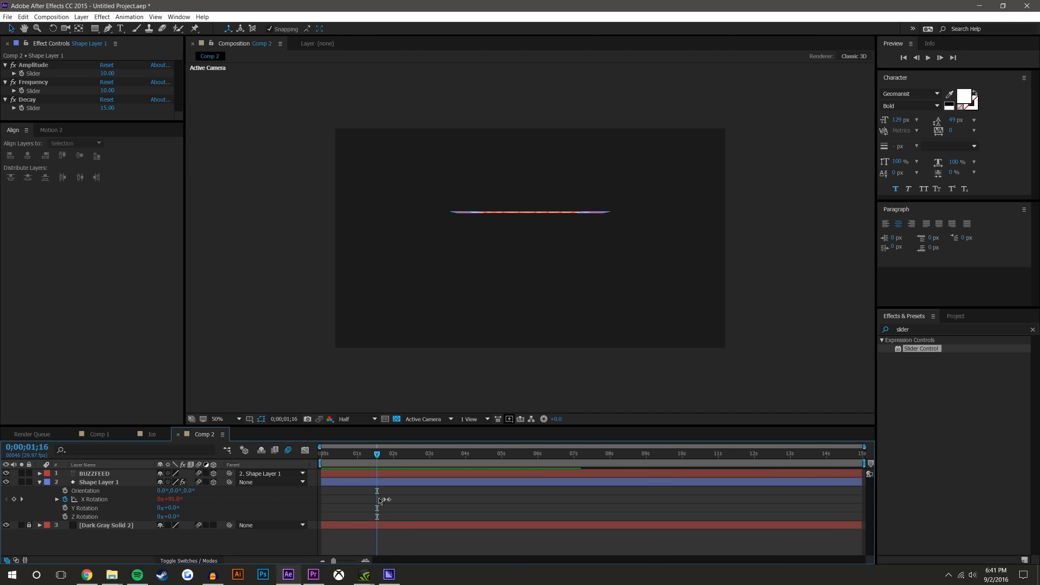
# Move the first X Rotation keyframe slightly earlier and preview the swing, finally playing it from 0;00;00;23.
pyautogui.click(383, 499)
pyautogui.moveTo(383, 504); pyautogui.dragTo(381, 507)
pyautogui.click(660, 223)
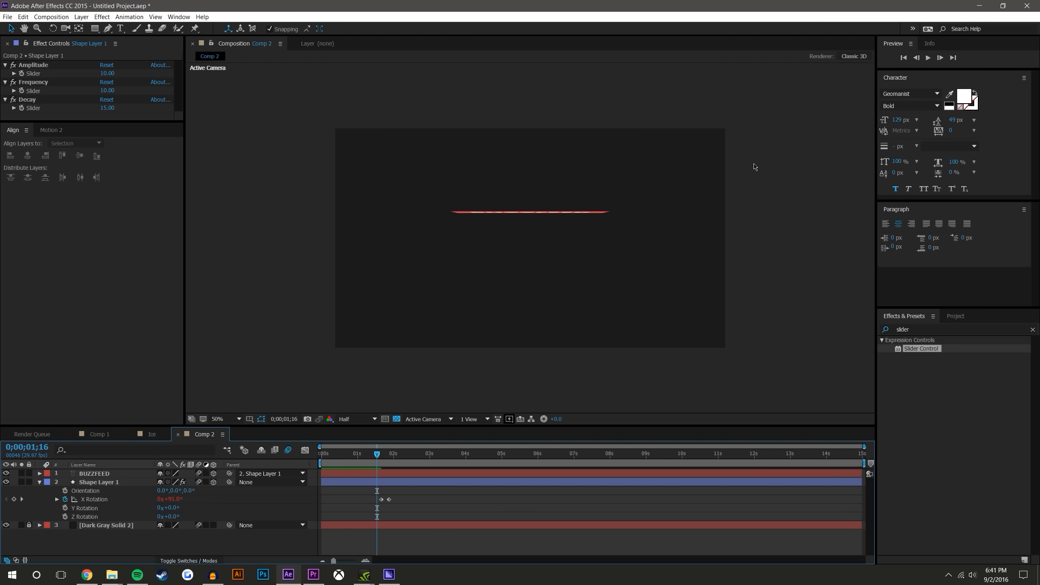
pyautogui.click(928, 57)
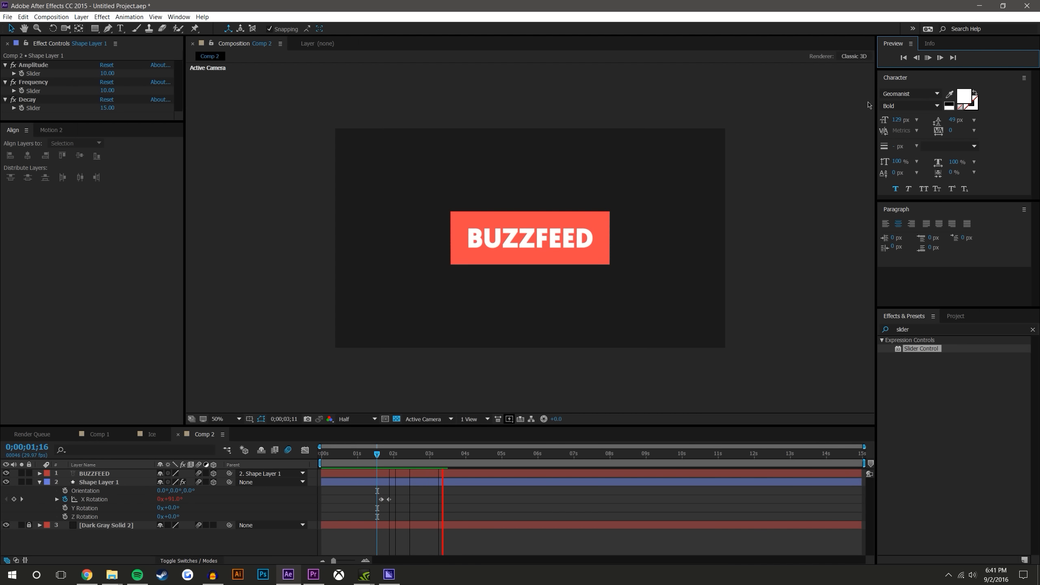
pyautogui.click(399, 442)
pyautogui.click(928, 58)
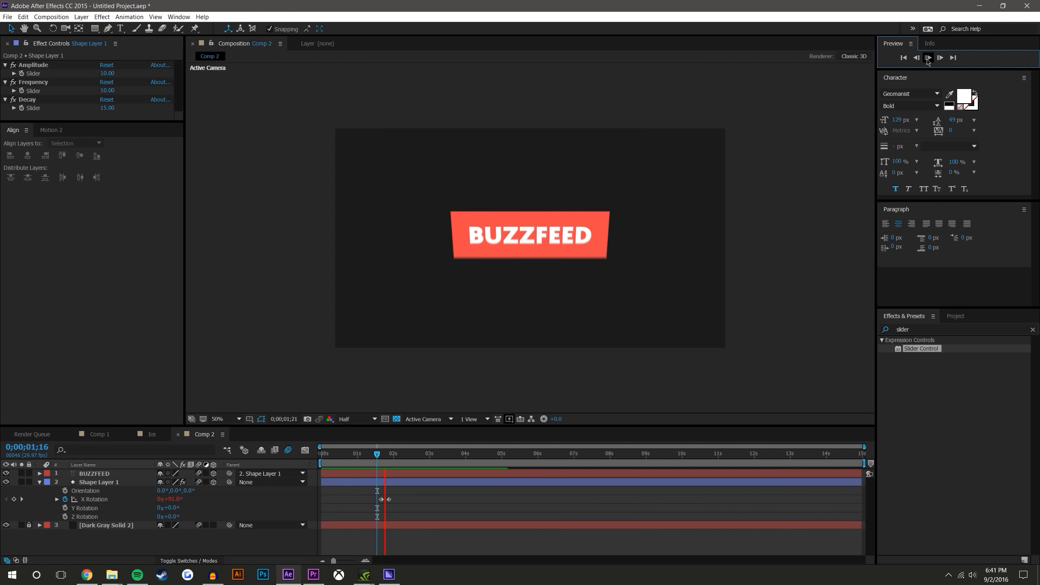
pyautogui.moveTo(376, 455); pyautogui.dragTo(349, 454)
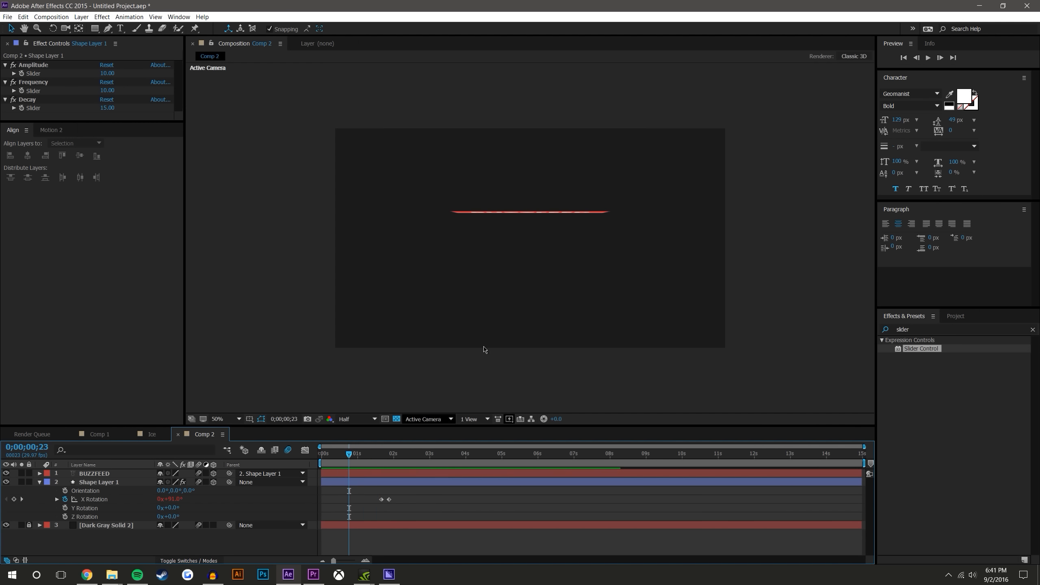
pyautogui.click(928, 57)
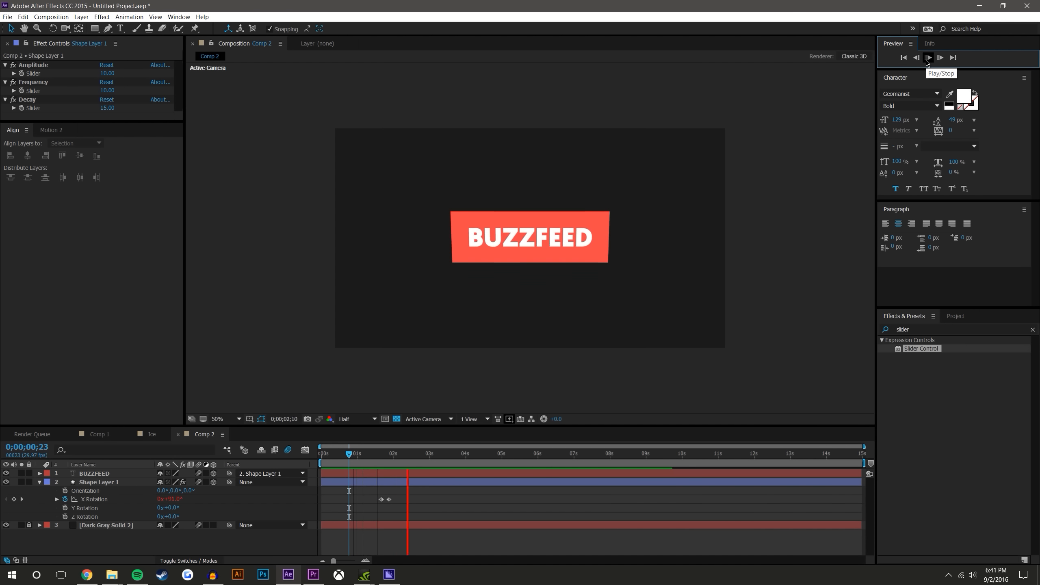
# Move the first X Rotation keyframe to 0;00;01;19 and set its rotation to 96°.
pyautogui.click(383, 456)
pyautogui.press('=')
pyautogui.press('=')
pyautogui.press('=')
pyautogui.click(373, 456)
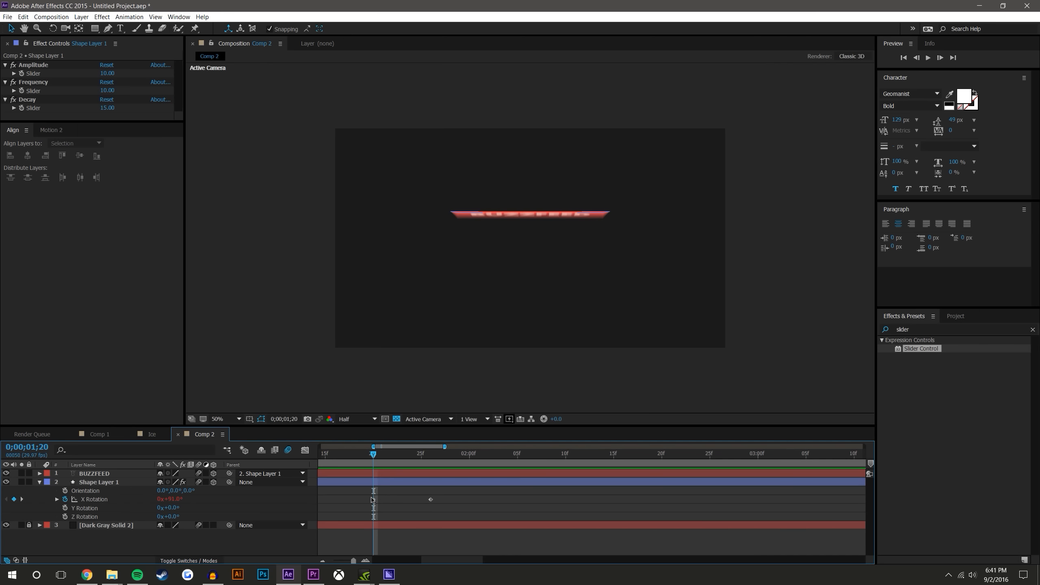
pyautogui.moveTo(373, 499); pyautogui.dragTo(364, 499)
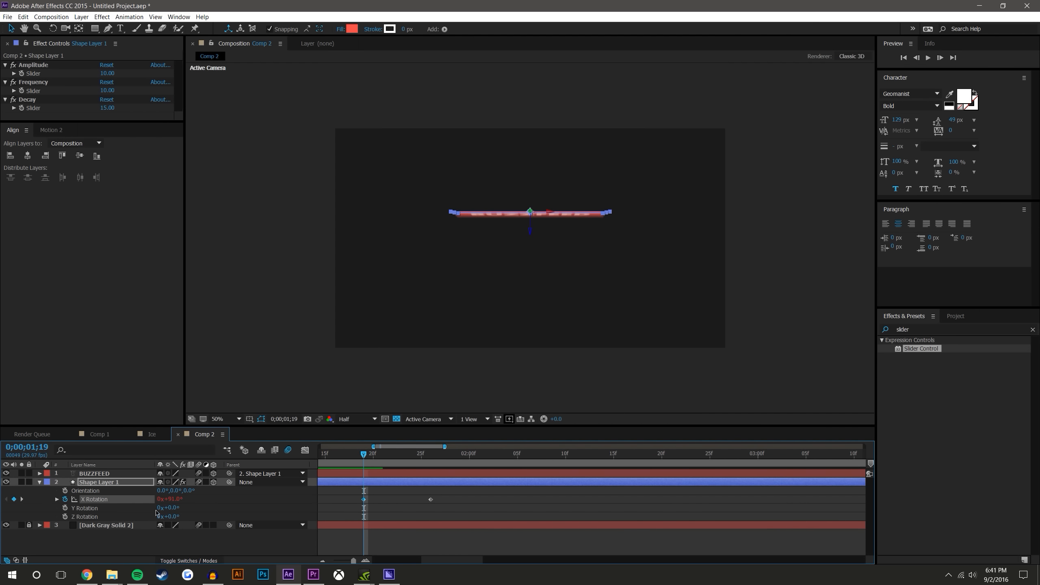
pyautogui.moveTo(171, 499); pyautogui.dragTo(193, 490)
pyautogui.click(444, 504)
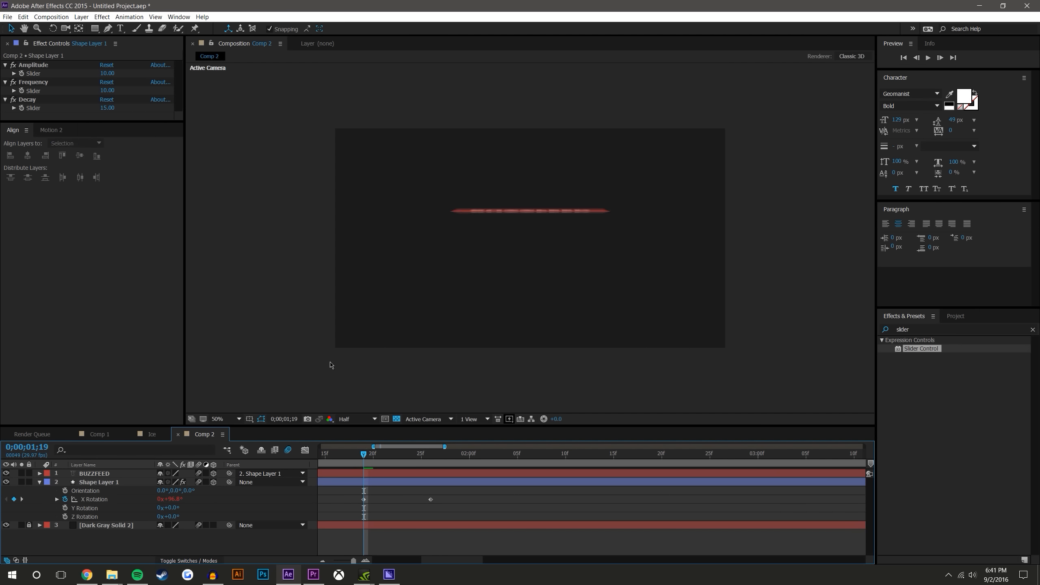
# Set the Decay slider to 12 and preview the swing from 0;00;01;19.
pyautogui.click(107, 73)
pyautogui.click(156, 218)
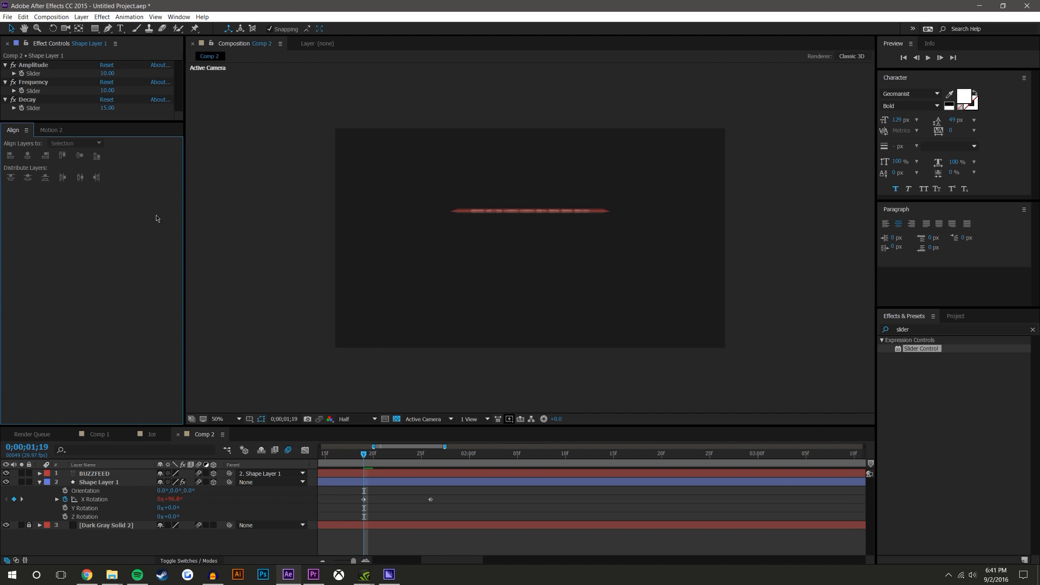
pyautogui.click(104, 108)
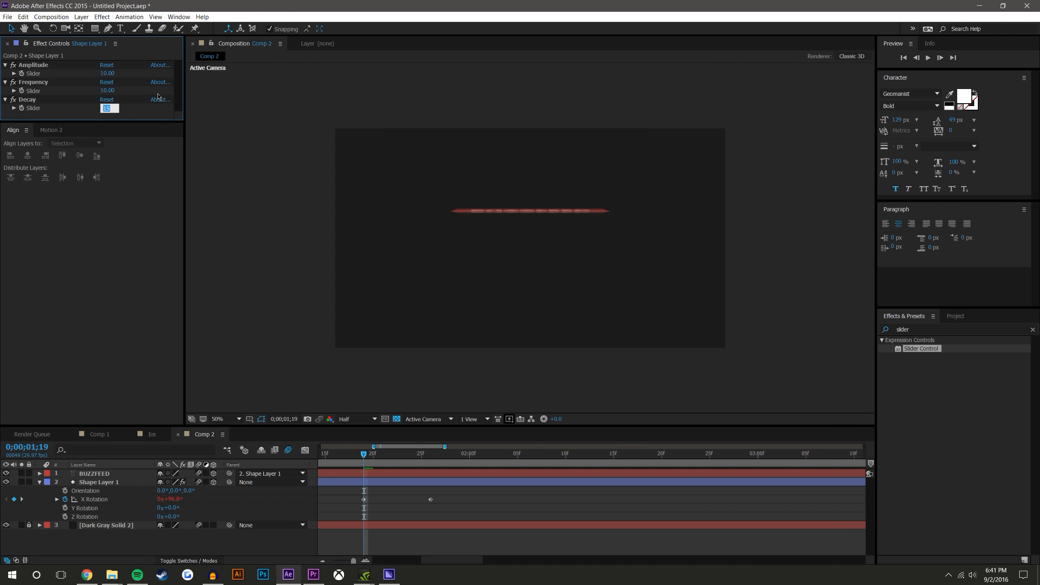
pyautogui.write('12')
pyautogui.press('Return')
pyautogui.click(468, 508)
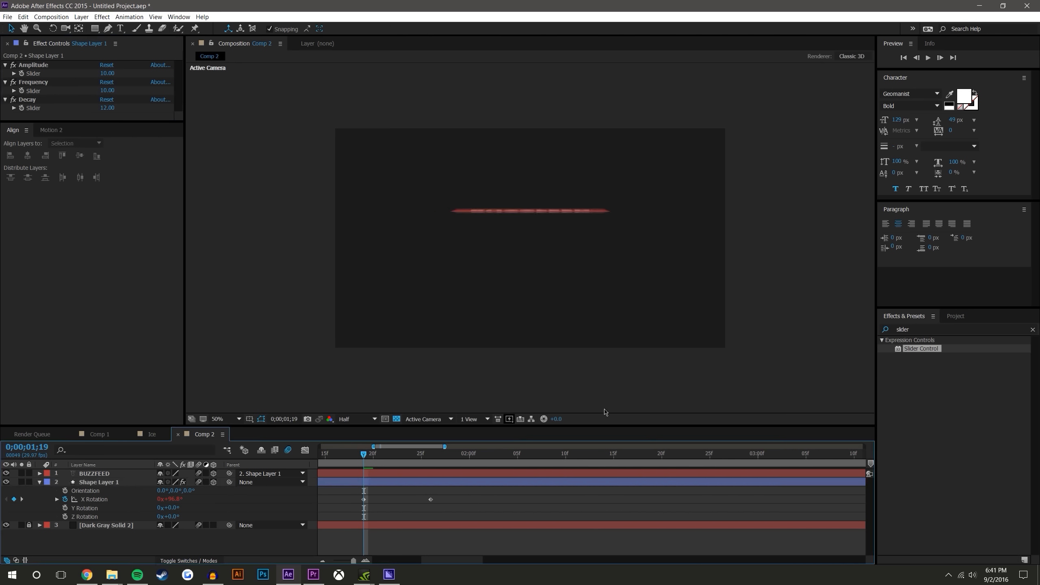
pyautogui.click(928, 59)
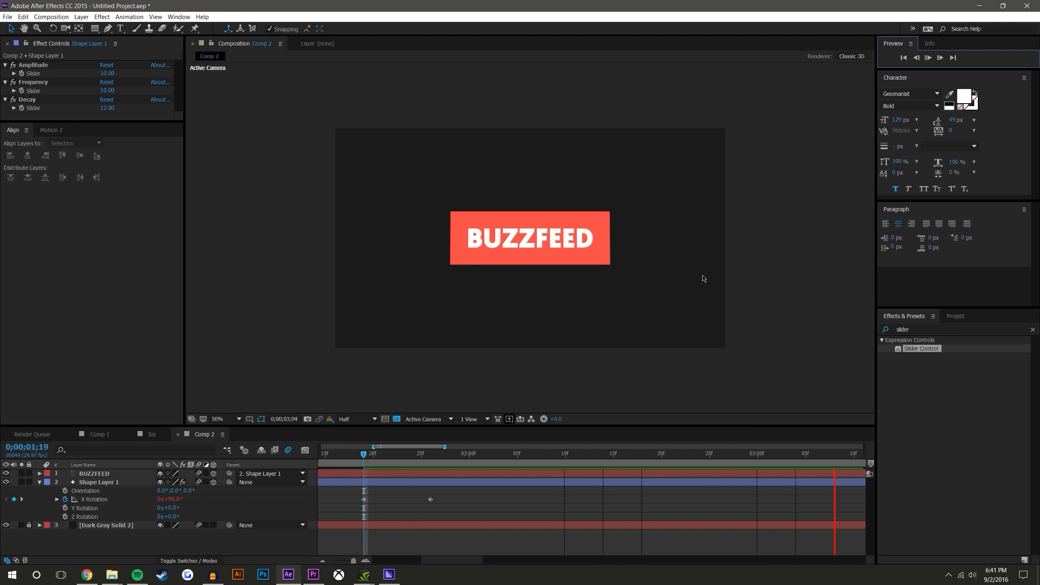
# Replay and scrub through the sign's swing around the two X Rotation keyframes to examine the bounce.
pyautogui.moveTo(389, 455); pyautogui.dragTo(363, 456)
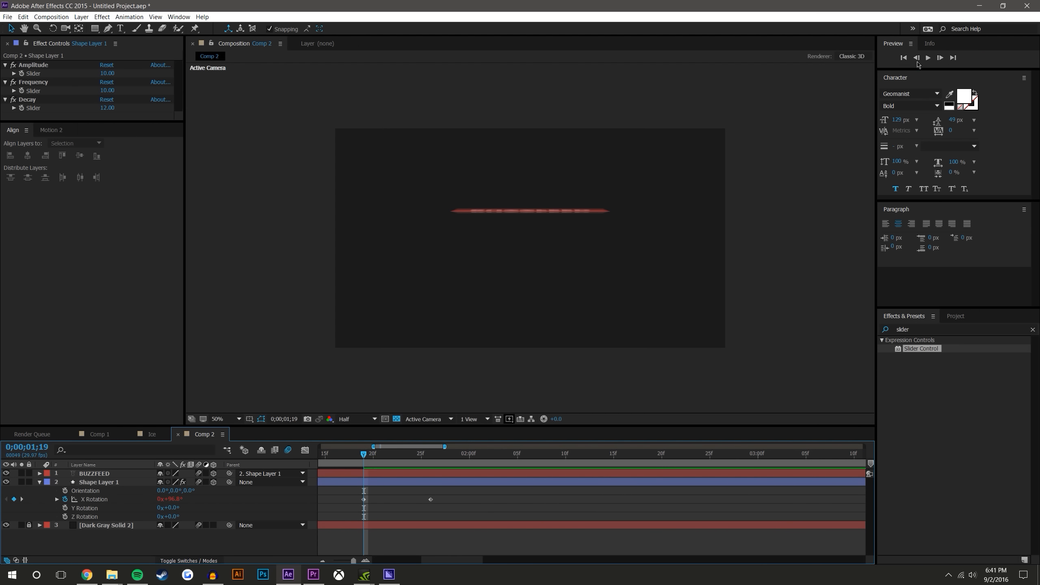
pyautogui.click(927, 57)
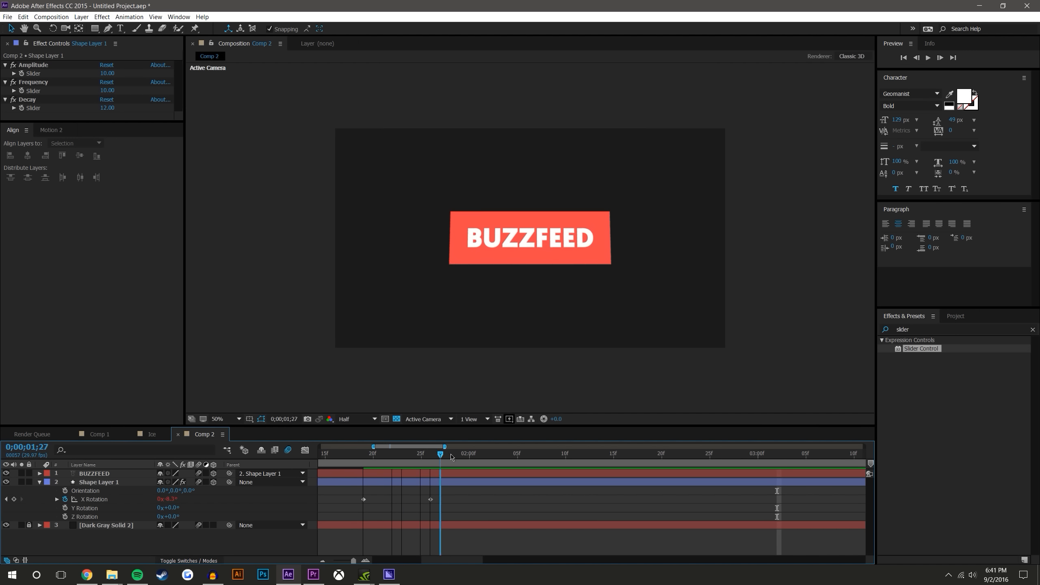
pyautogui.click(364, 484)
pyautogui.press('space')
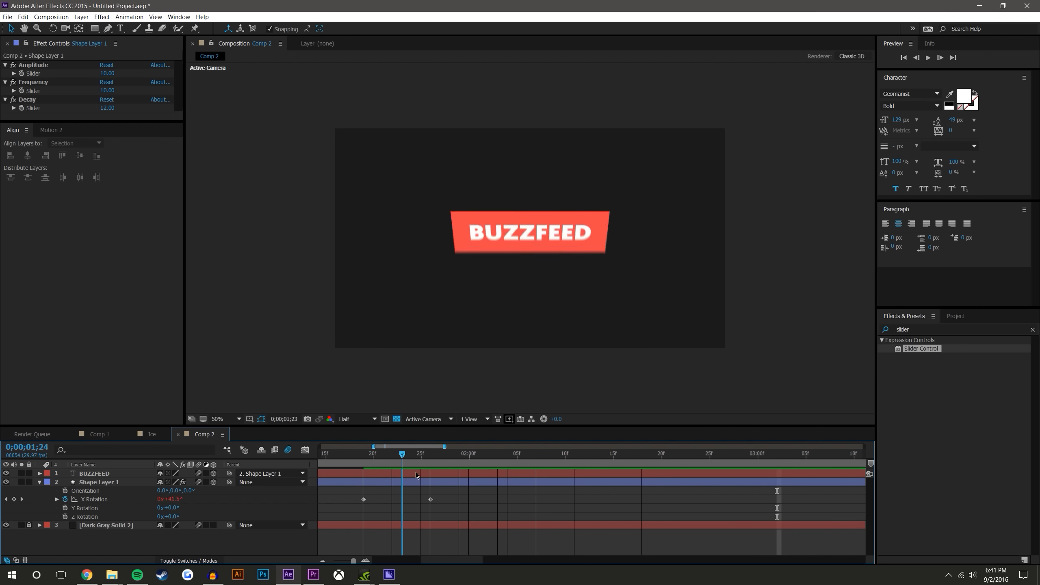
pyautogui.press('space')
pyautogui.moveTo(361, 470); pyautogui.dragTo(659, 434)
pyautogui.click(326, 562)
pyautogui.click(323, 561)
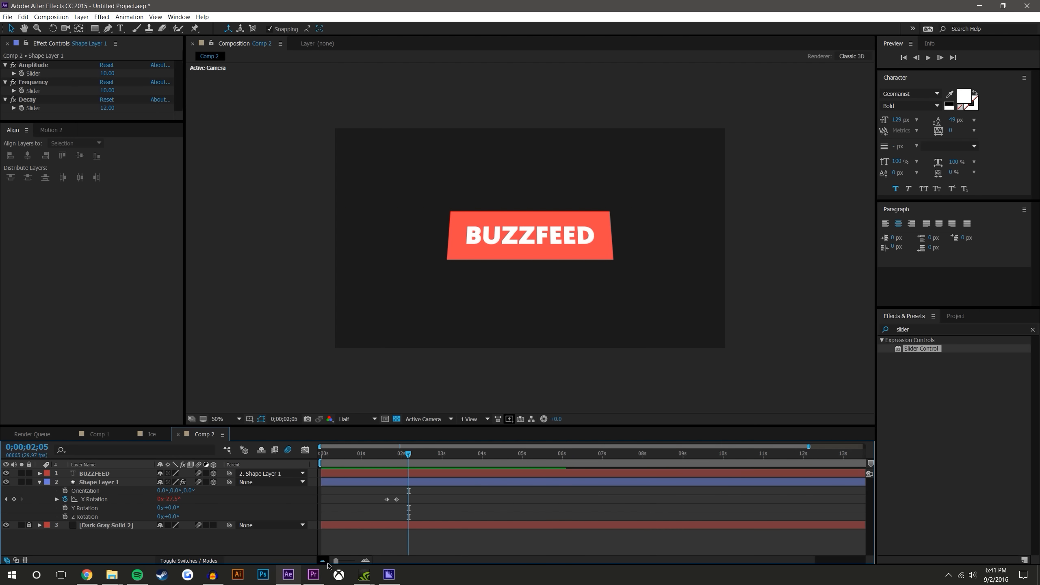
pyautogui.moveTo(379, 454)
pyautogui.mouseDown()
pyautogui.moveTo(459, 454)
pyautogui.moveTo(373, 454)
pyautogui.moveTo(395, 450)
pyautogui.mouseUp()
pyautogui.press('space')
pyautogui.press('space')
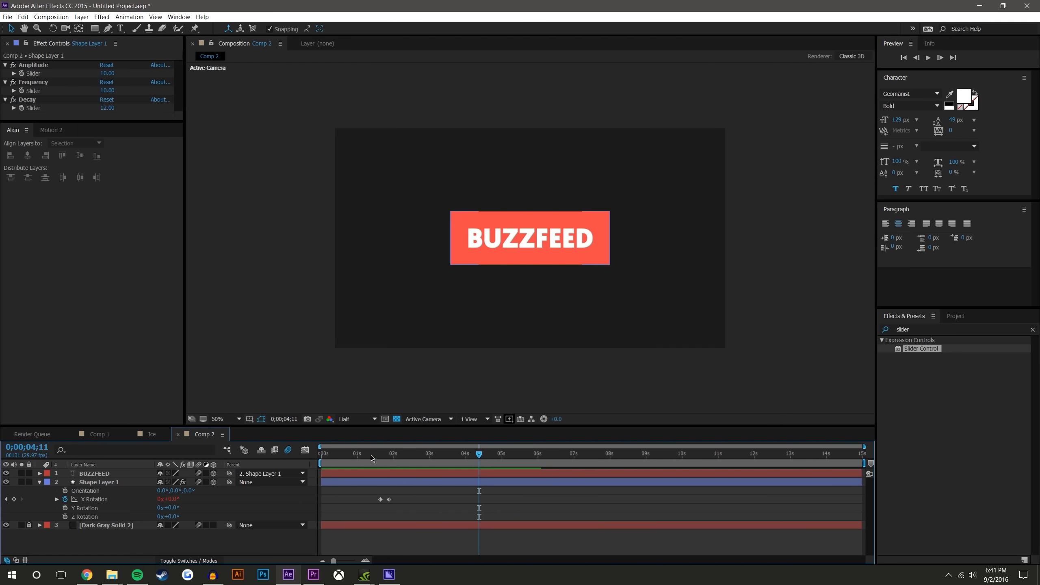
# Set the Amplitude slider to 15 and the Frequency slider to 8, and preview the swing from 0;00;01;18.
pyautogui.click(107, 74)
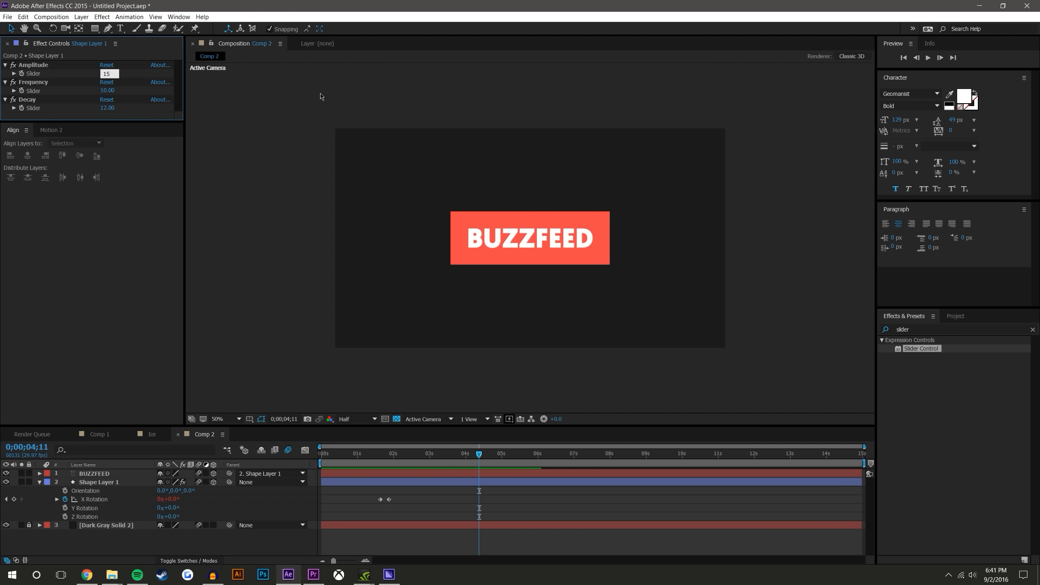
pyautogui.press('Tab')
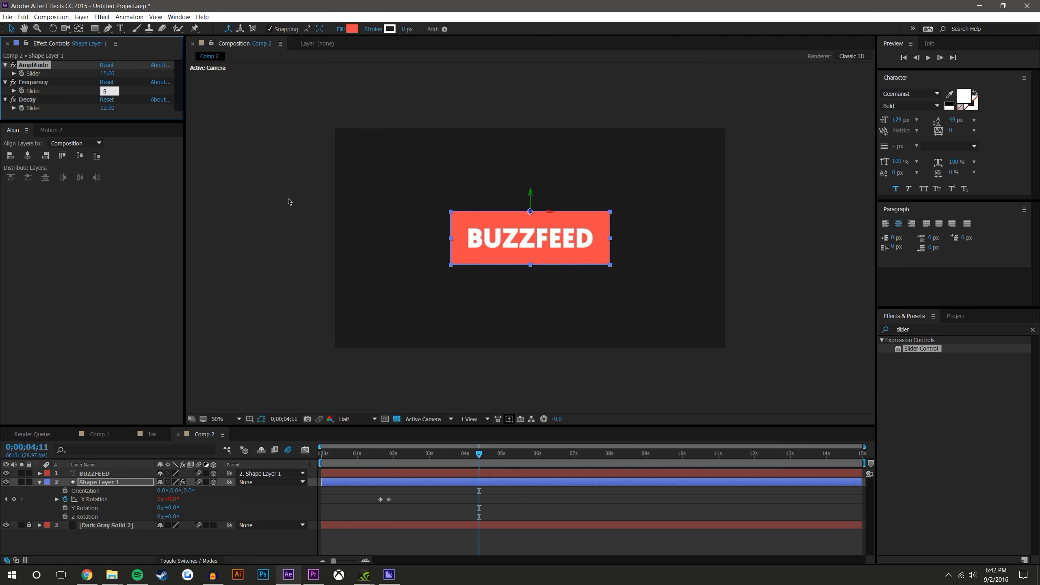
pyautogui.click(406, 519)
pyautogui.click(380, 454)
pyautogui.click(929, 58)
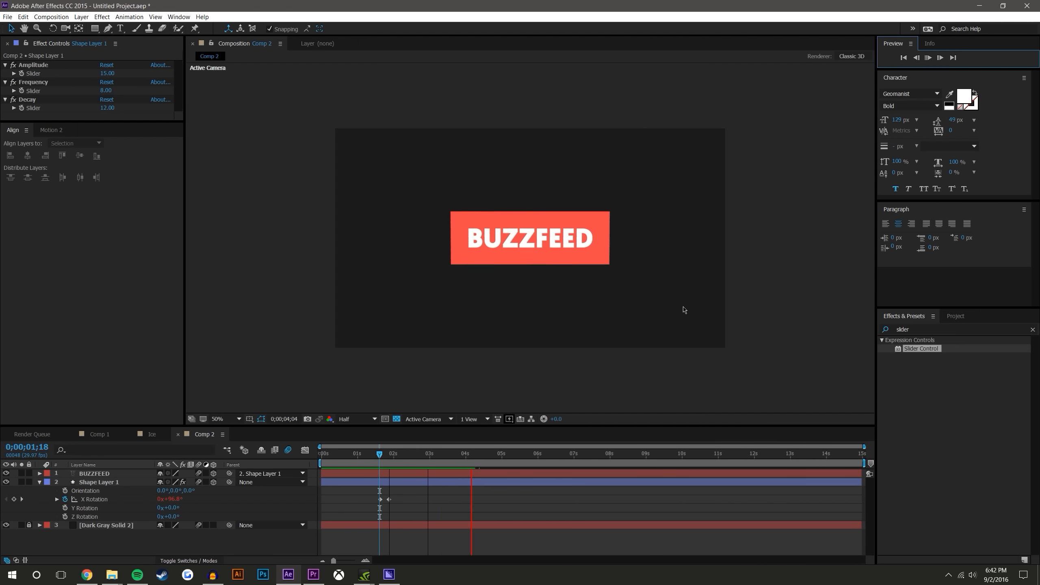
pyautogui.click(393, 464)
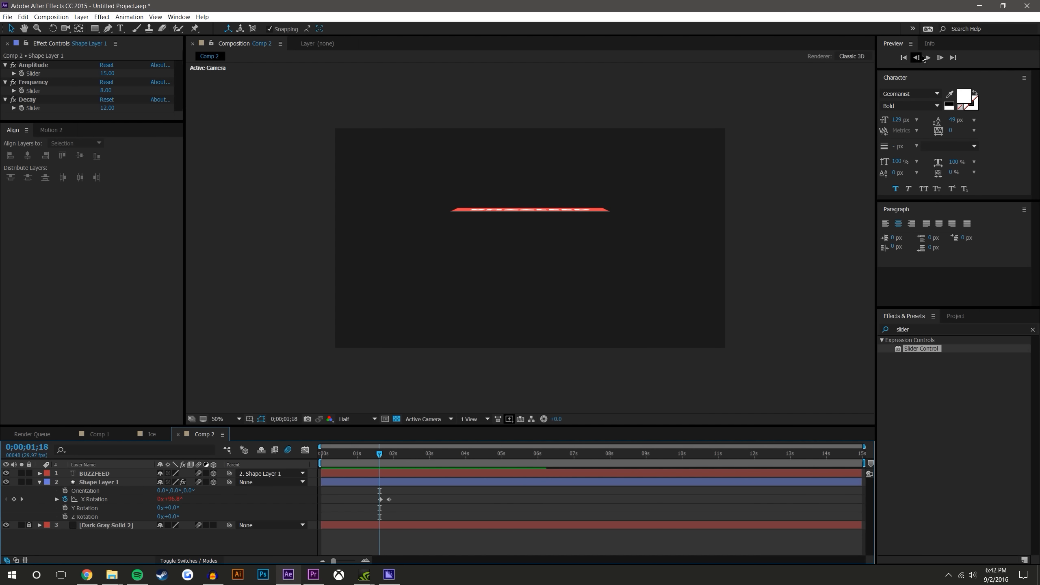
pyautogui.click(930, 57)
pyautogui.click(380, 455)
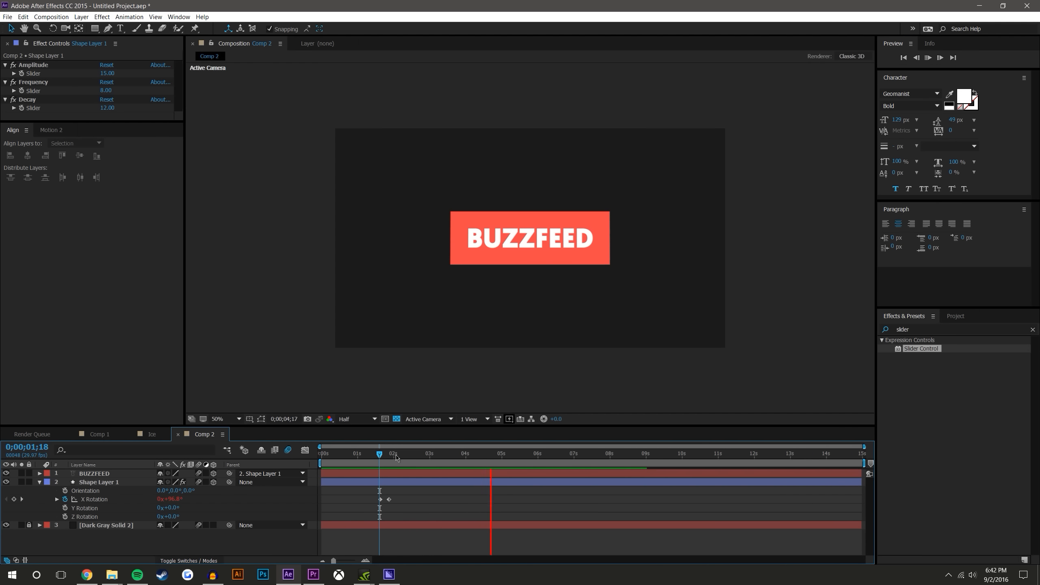
pyautogui.press('space')
# Trim the start of Shape Layer 1 to the first X Rotation keyframe at 0;00;01;19.
pyautogui.press('=')
pyautogui.press('=')
pyautogui.press('=')
pyautogui.press('=')
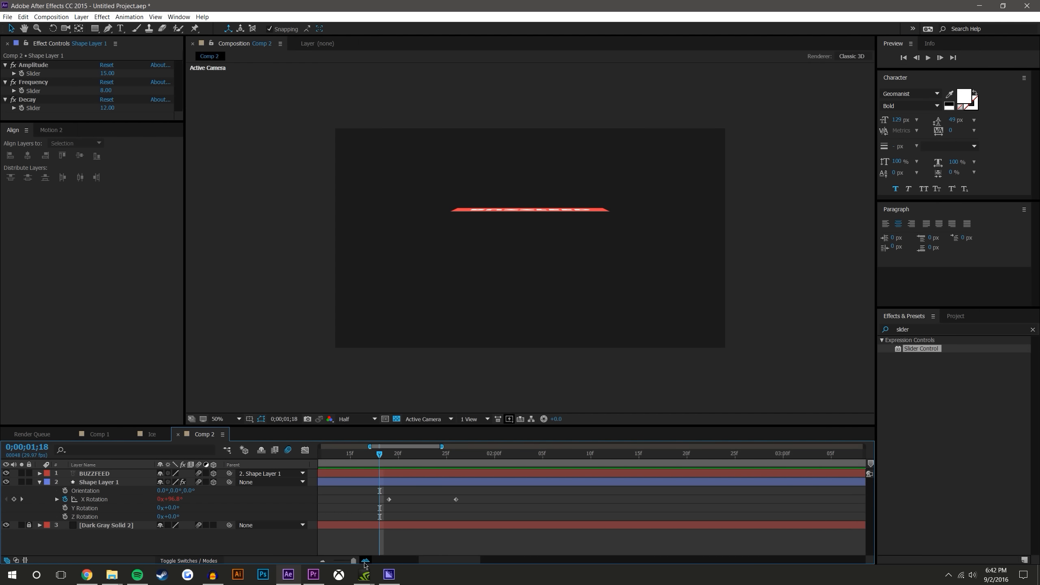
pyautogui.moveTo(379, 454); pyautogui.dragTo(398, 454)
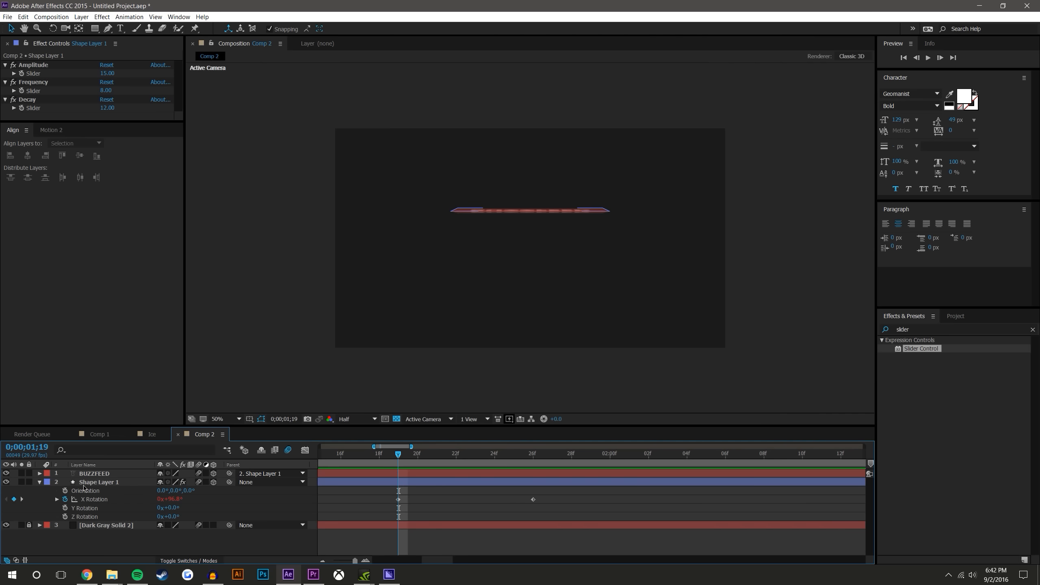
pyautogui.click(84, 484)
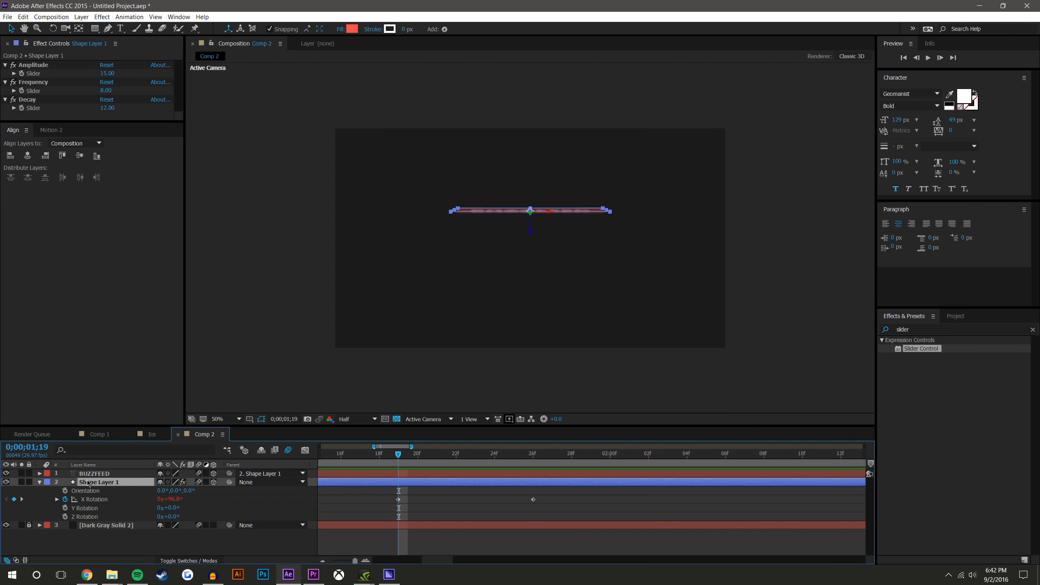
pyautogui.hotkey('alt', '[')
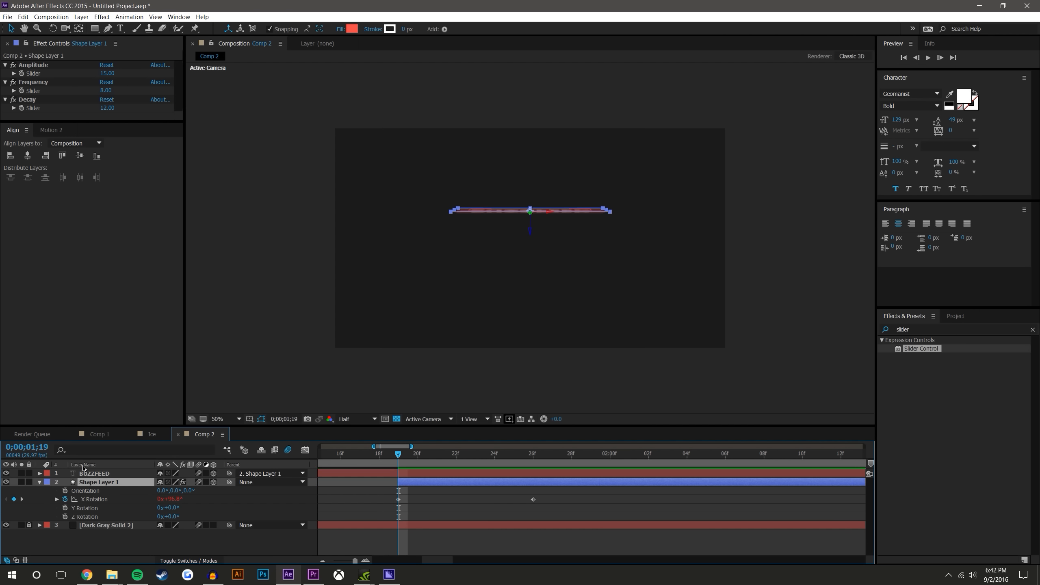
pyautogui.click(434, 507)
# Trim the start of the BUZZFEED text layer to 0;00;01;19.
pyautogui.moveTo(379, 456)
pyautogui.mouseDown()
pyautogui.moveTo(361, 454)
pyautogui.moveTo(453, 456)
pyautogui.moveTo(399, 454)
pyautogui.mouseUp()
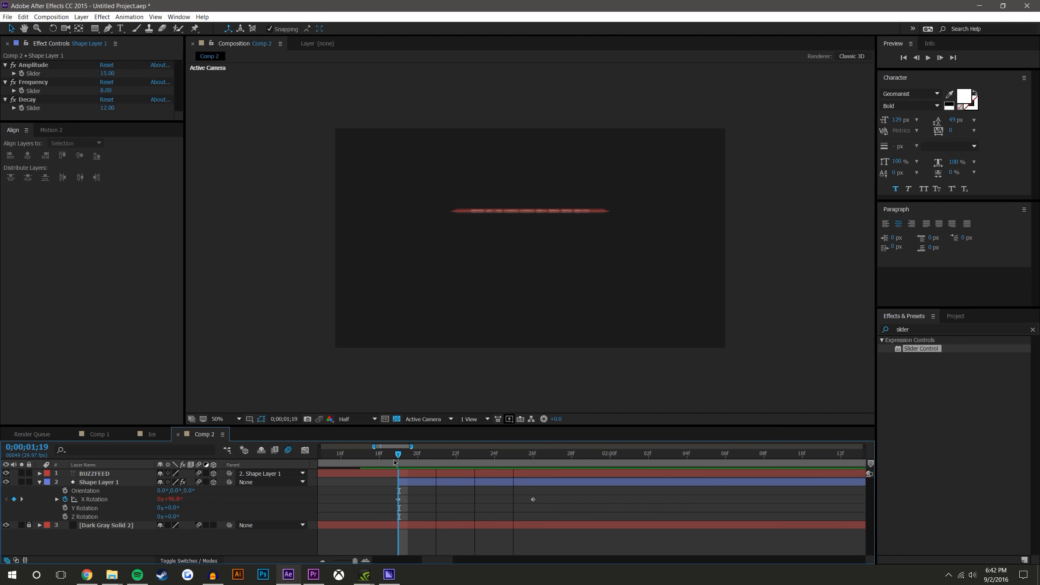
pyautogui.click(118, 474)
pyautogui.hotkey('alt', '[')
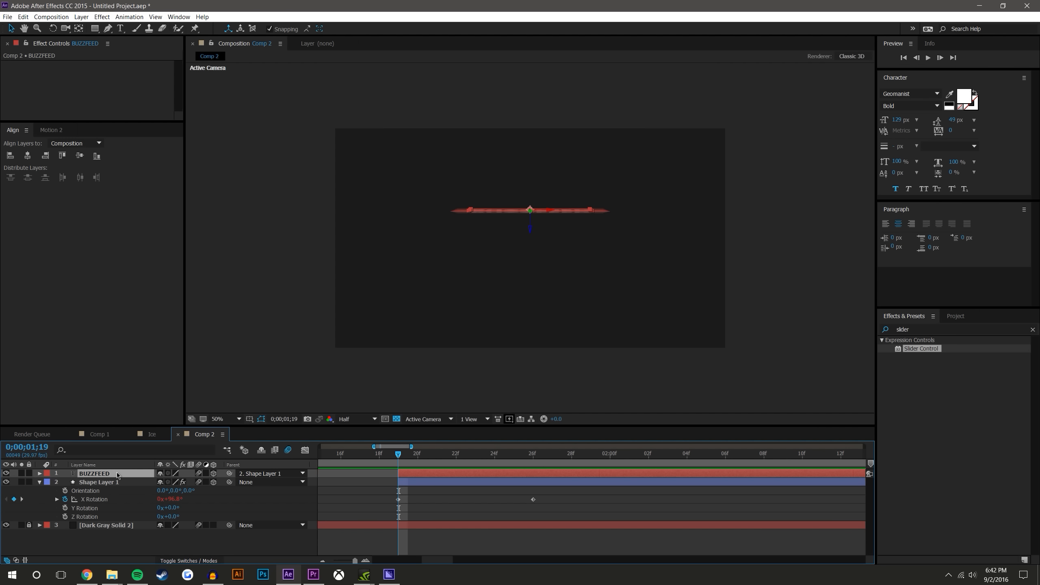
pyautogui.click(421, 535)
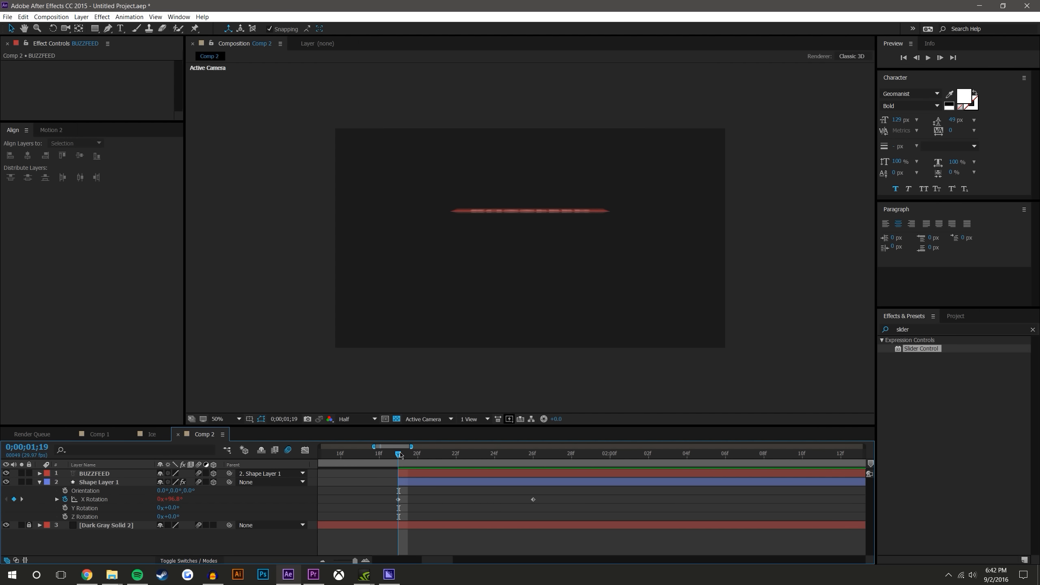
# Preview the trimmed sign animation from 0;00;01;18 and from 0;00;01;05 to examine its entrance and bounce.
pyautogui.moveTo(399, 455); pyautogui.dragTo(380, 455)
pyautogui.click(929, 58)
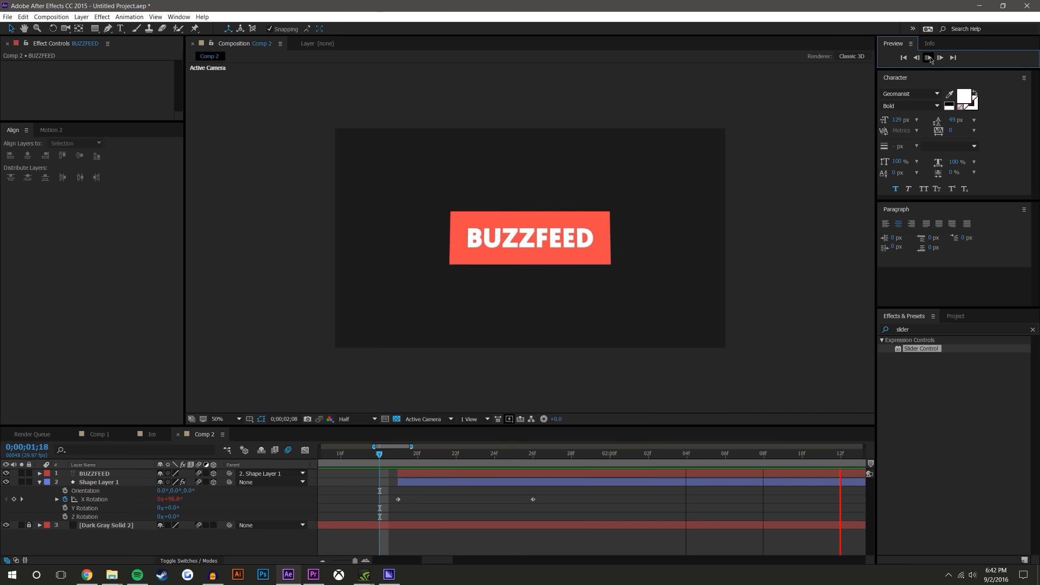
pyautogui.click(326, 562)
pyautogui.click(326, 562)
pyautogui.click(326, 562)
pyautogui.click(380, 454)
pyautogui.click(928, 58)
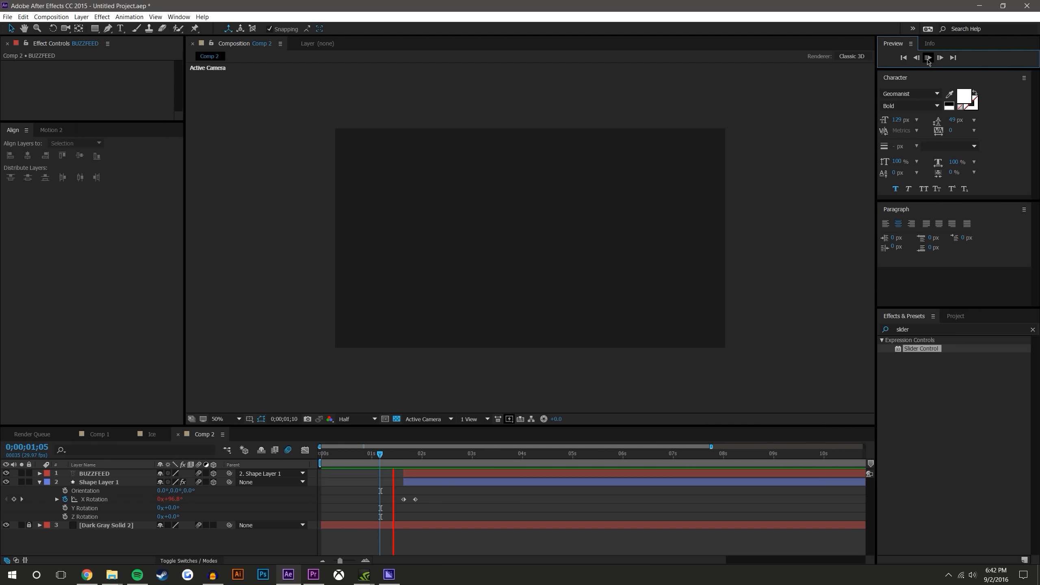
pyautogui.click(92, 551)
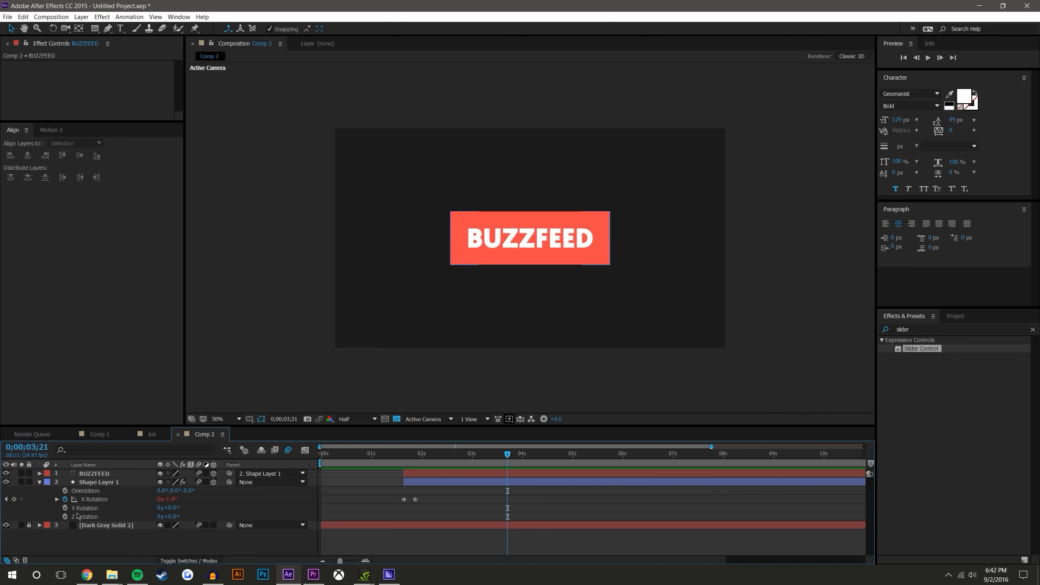
pyautogui.click(933, 330)
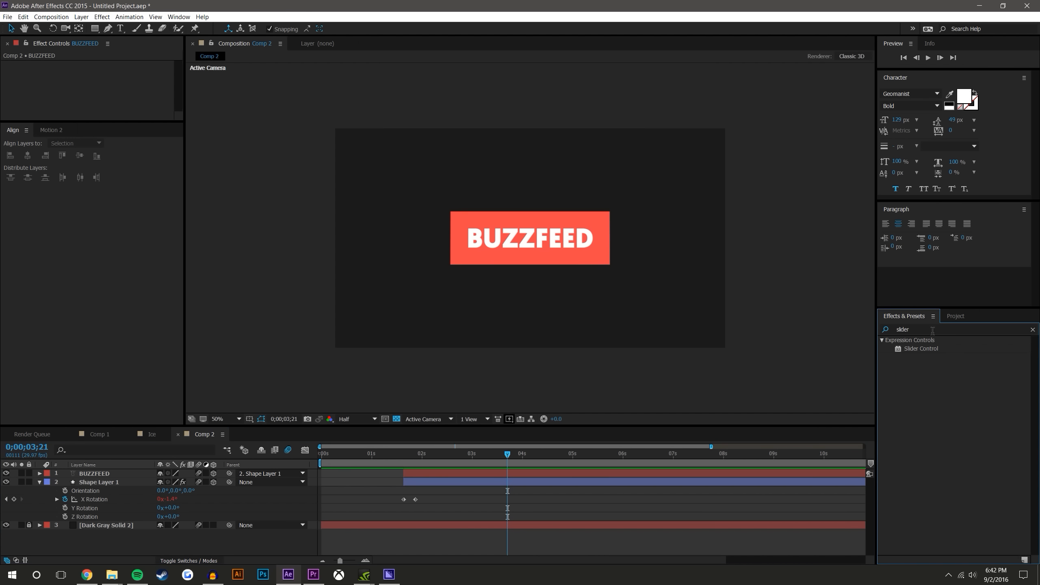
pyautogui.click(881, 327)
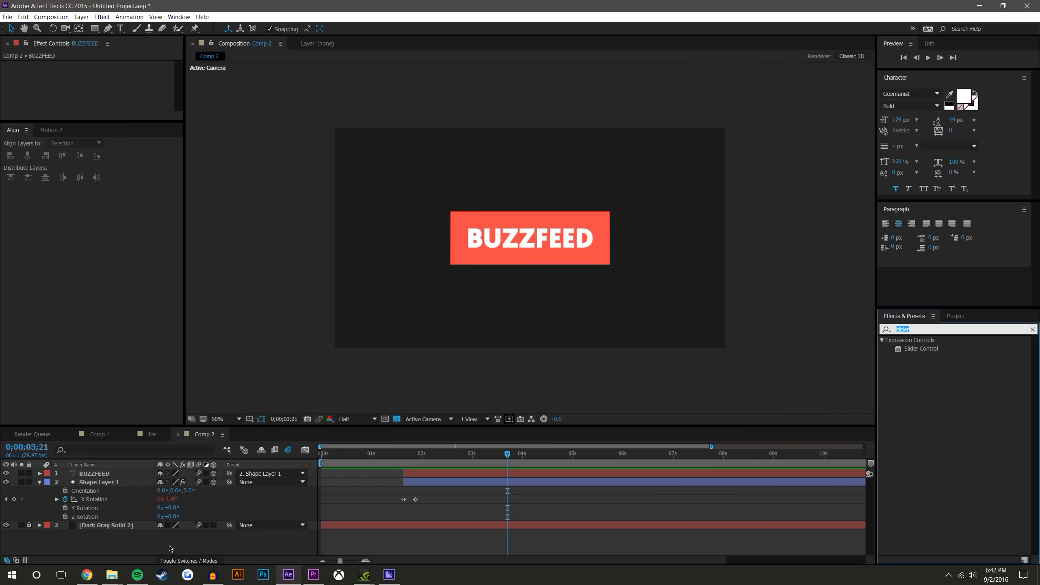
# Enlarge the timeline and expand the Transform and Effects properties of Shape Layer 1.
pyautogui.click(40, 482)
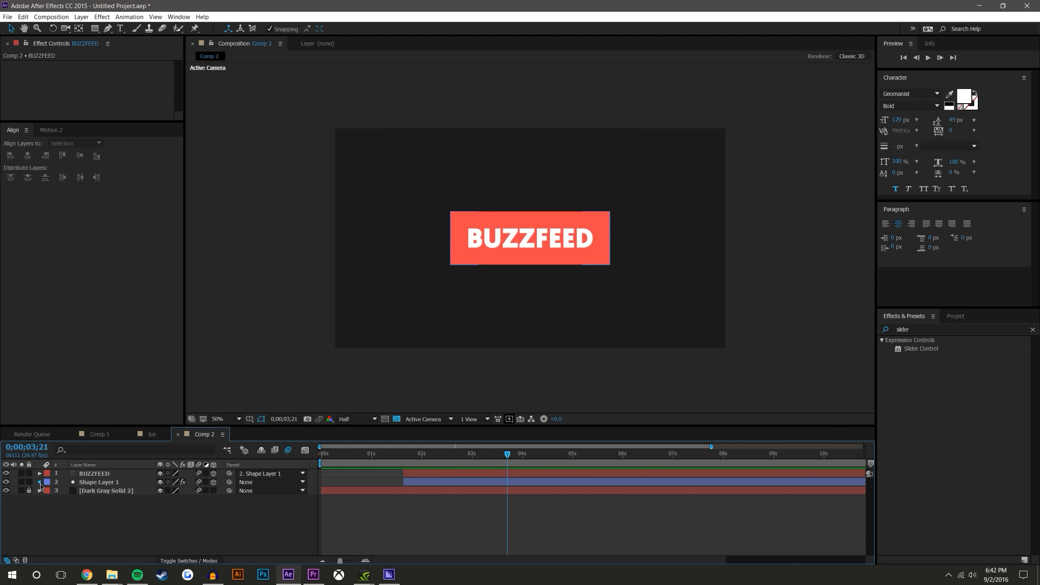
pyautogui.click(39, 482)
pyautogui.moveTo(113, 427); pyautogui.dragTo(113, 241)
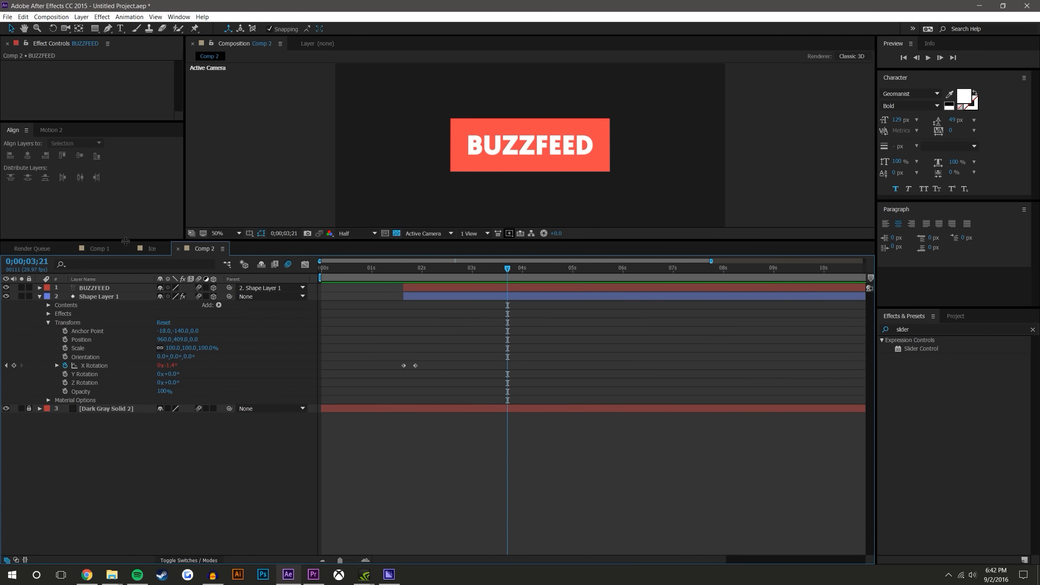
pyautogui.click(94, 369)
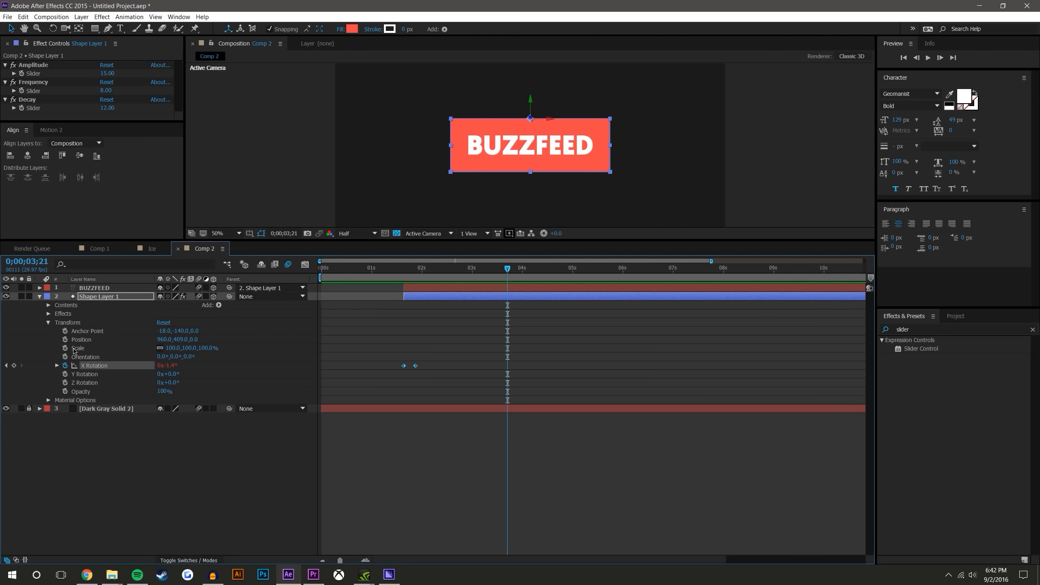
pyautogui.click(48, 314)
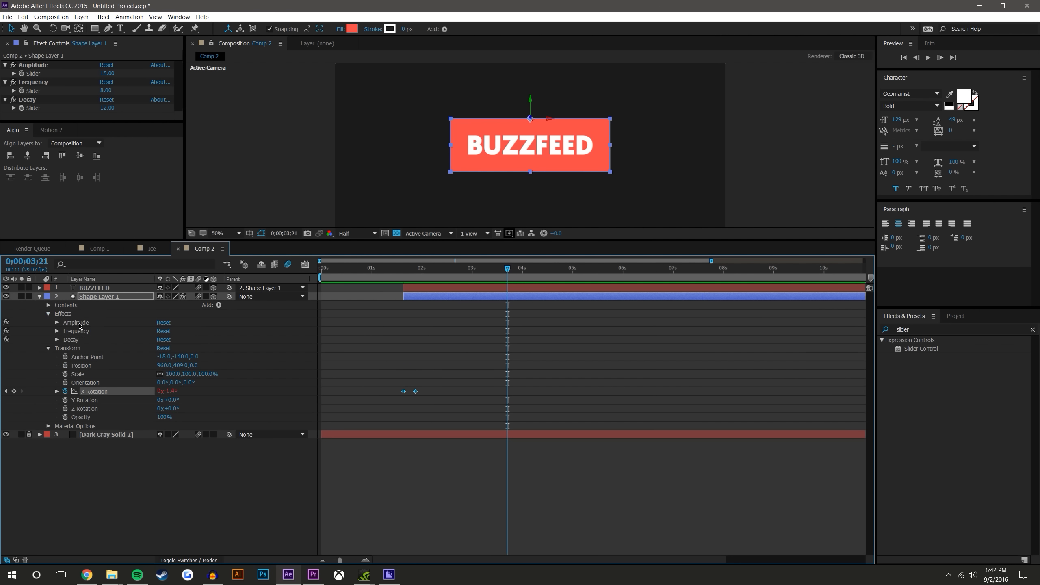
pyautogui.click(78, 324)
pyautogui.keyDown('ctrl'); pyautogui.click(78, 332); pyautogui.keyUp('ctrl')
pyautogui.keyDown('ctrl'); pyautogui.click(78, 340); pyautogui.keyUp('ctrl')
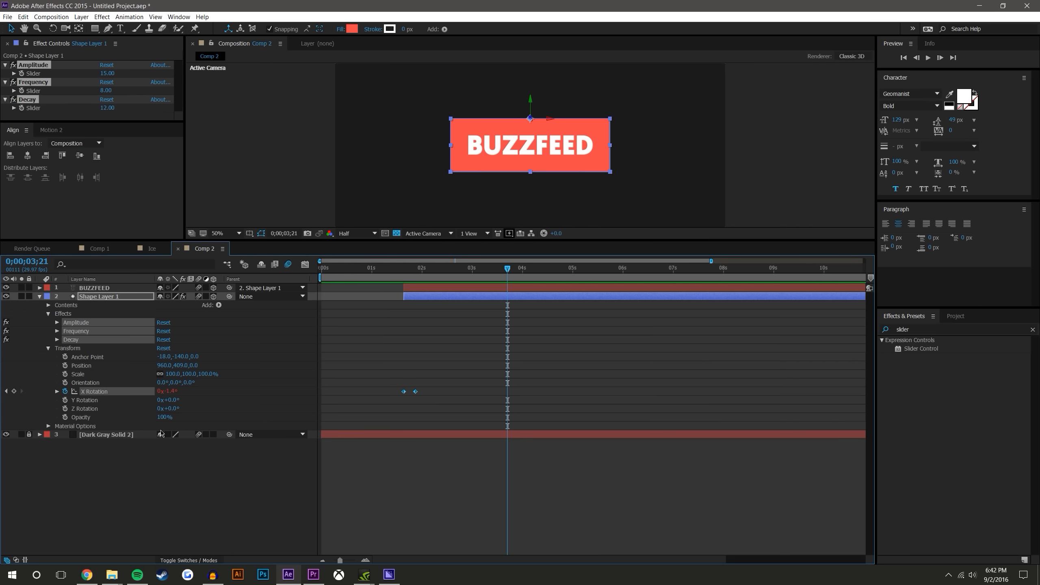
pyautogui.click(130, 17)
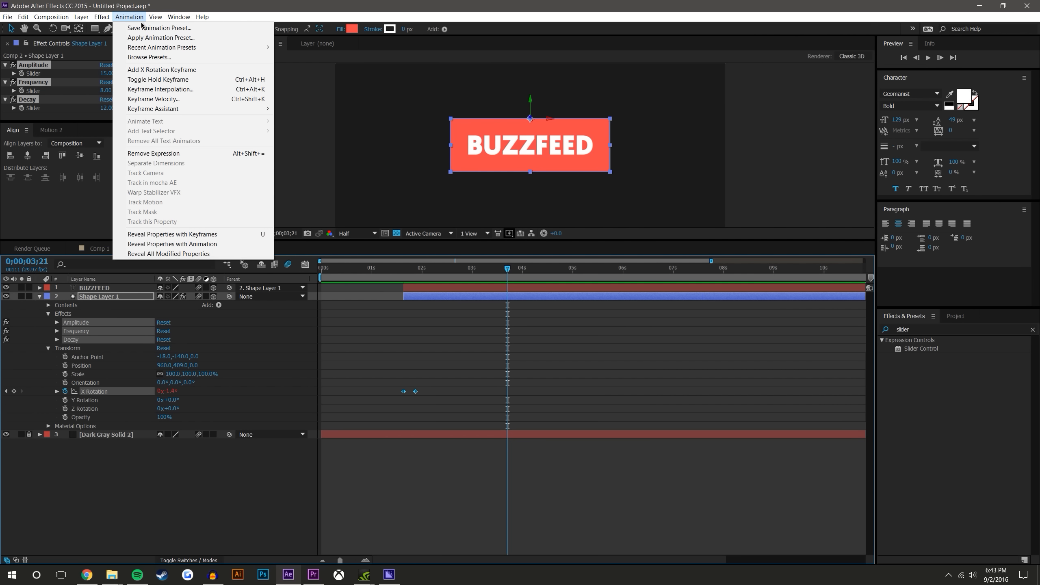
pyautogui.click(142, 28)
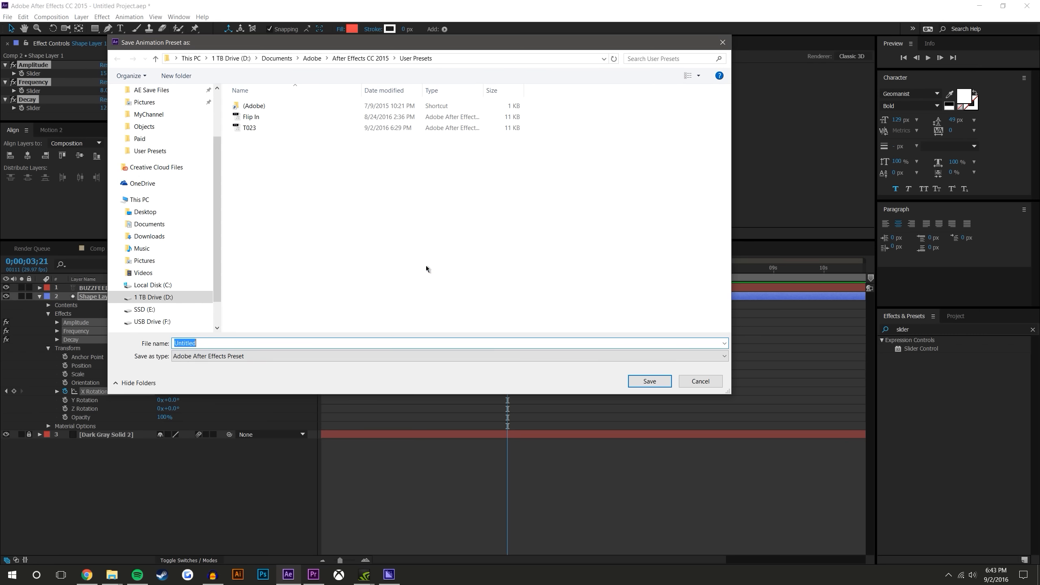
pyautogui.click(417, 250)
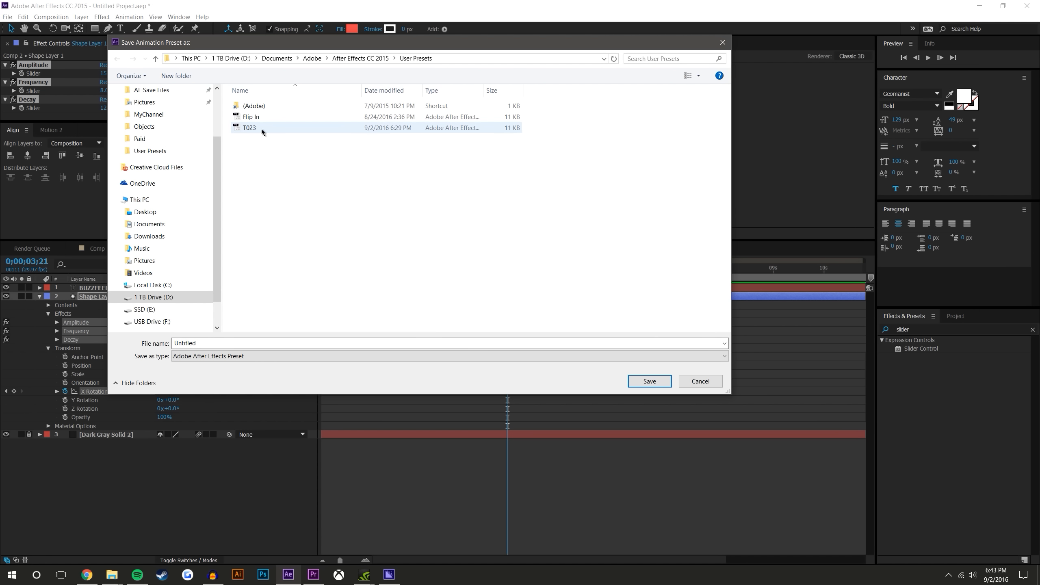
pyautogui.click(698, 381)
pyautogui.moveTo(439, 245); pyautogui.dragTo(424, 341)
pyautogui.click(40, 394)
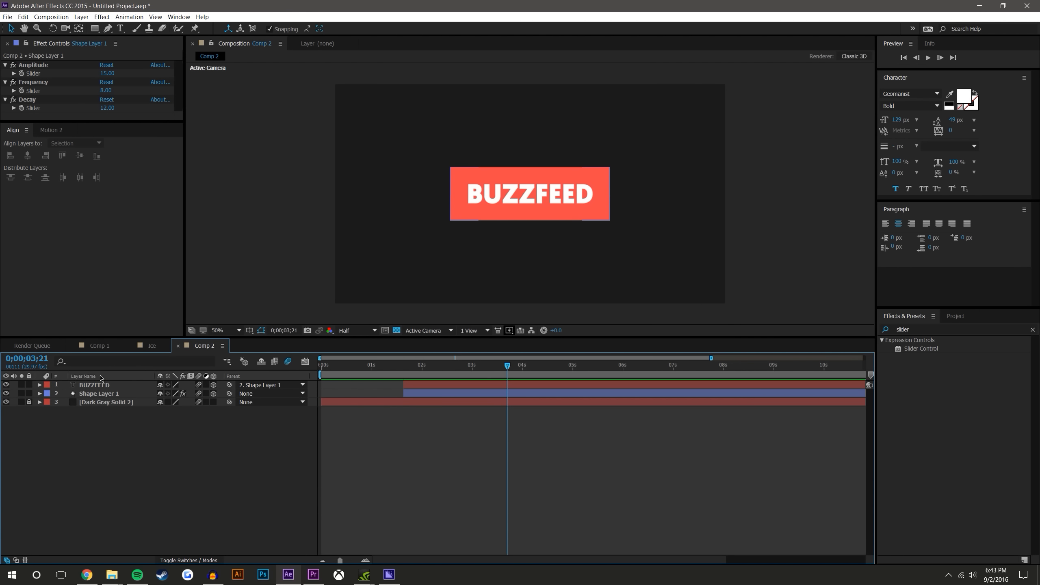
pyautogui.click(129, 17)
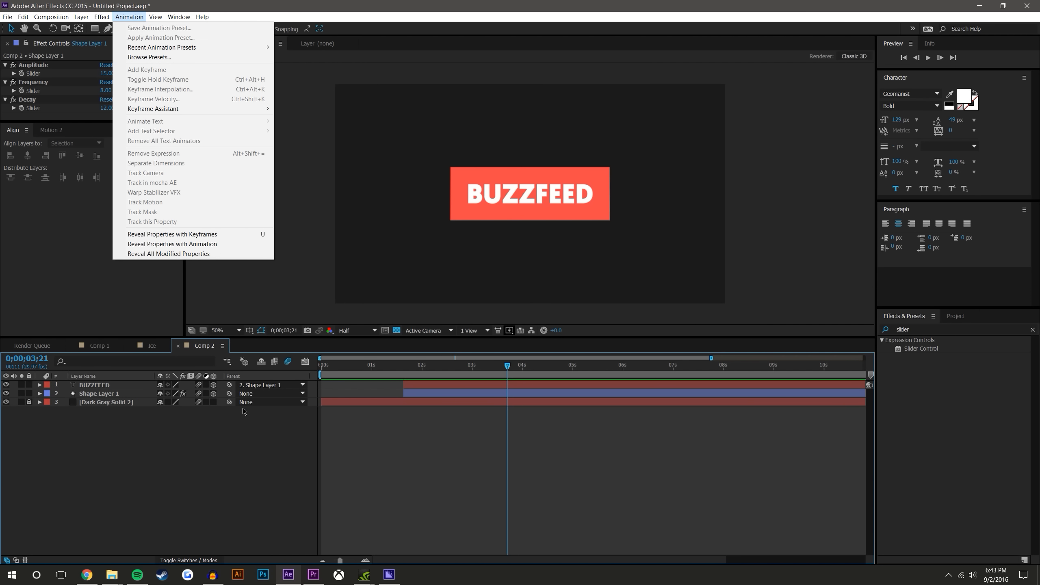
pyautogui.click(209, 446)
# Save X Rotation together with the Amplitude, Frequency and Decay sliders as an animation preset, overwriting T023 in User Presets.
pyautogui.click(40, 394)
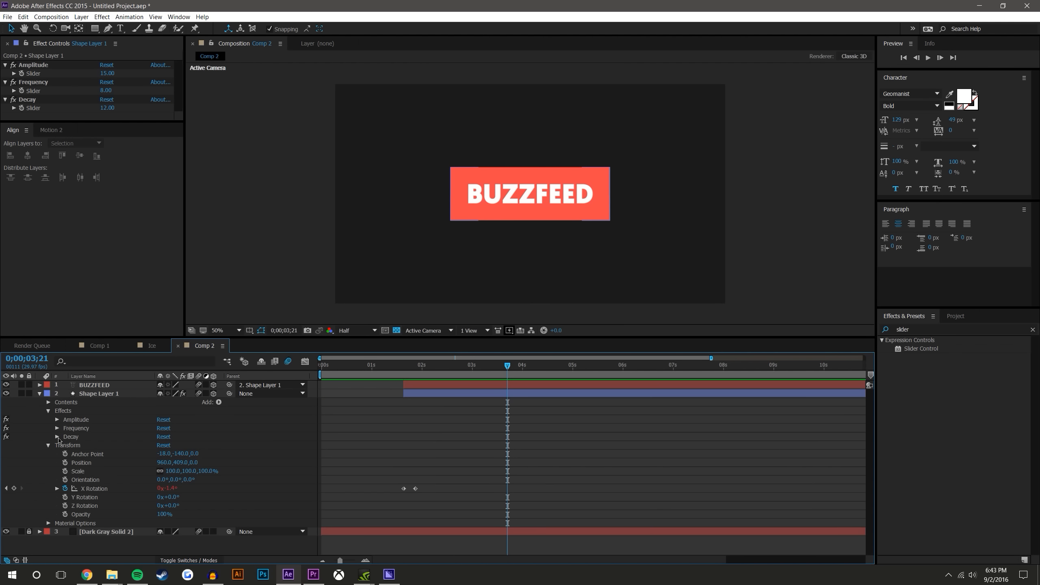
pyautogui.click(82, 489)
pyautogui.moveTo(90, 437); pyautogui.dragTo(82, 419)
pyautogui.click(138, 17)
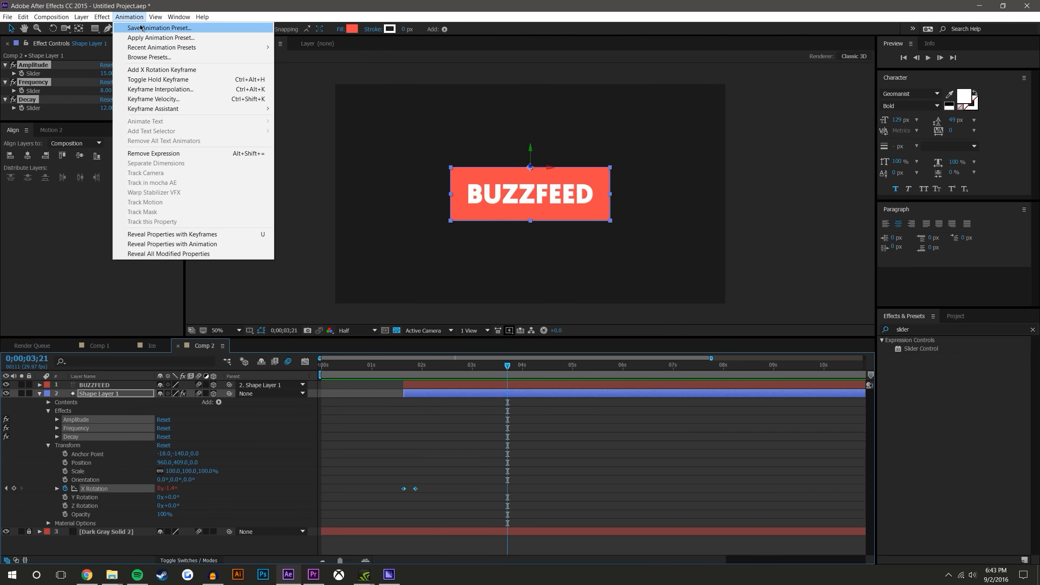
pyautogui.click(141, 28)
pyautogui.click(259, 128)
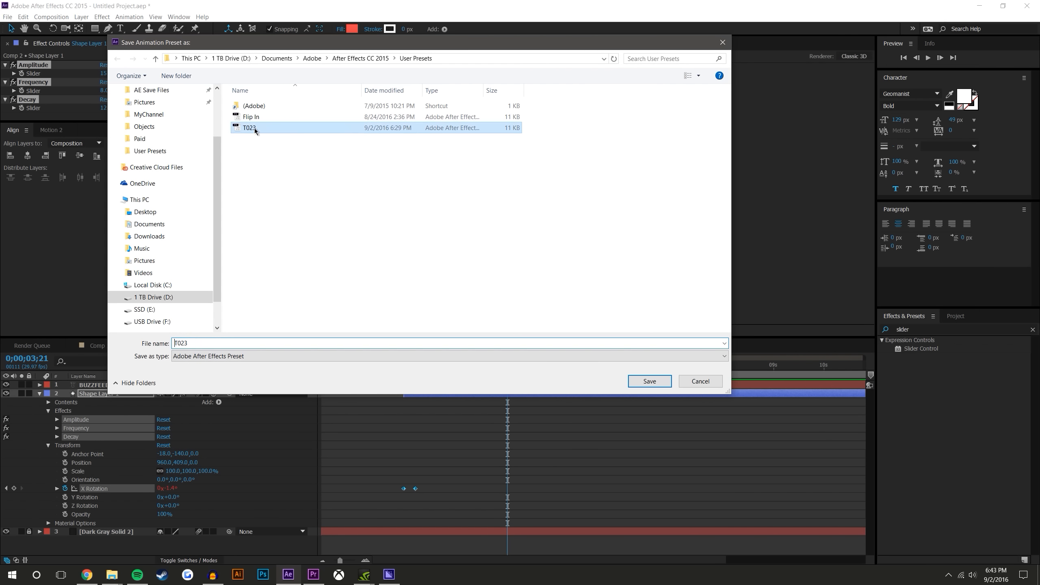
pyautogui.click(634, 383)
pyautogui.click(543, 289)
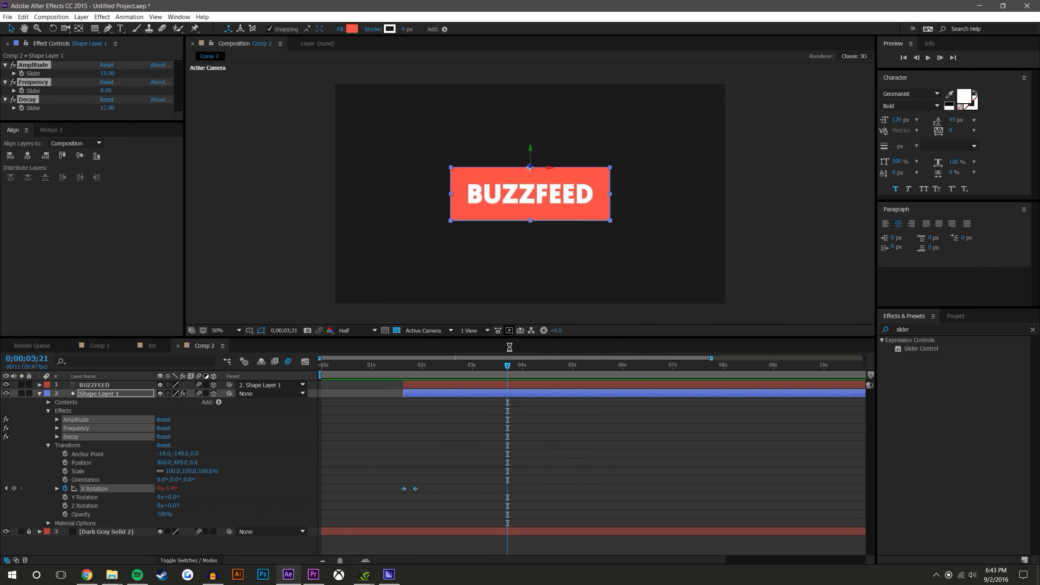
# Delete the BUZZFEED text layer and Shape Layer 1 from Comp 2.
pyautogui.click(41, 394)
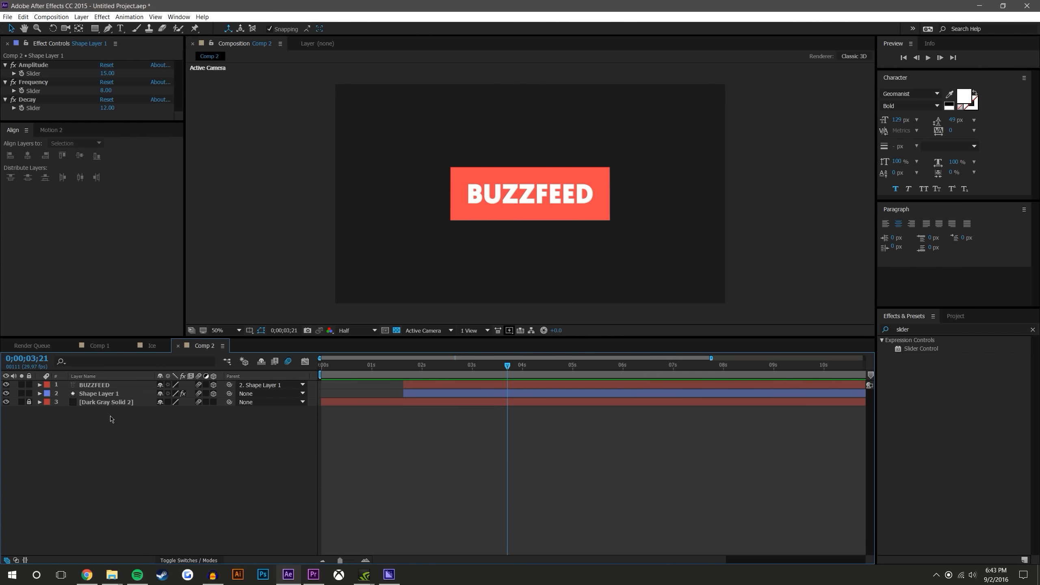
pyautogui.click(107, 385)
pyautogui.press('Delete')
pyautogui.click(108, 386)
pyautogui.press('Delete')
# Draw a wide red rectangle as a new shape layer and center it horizontally and vertically in the composition.
pyautogui.click(95, 28)
pyautogui.moveTo(422, 168); pyautogui.dragTo(613, 231)
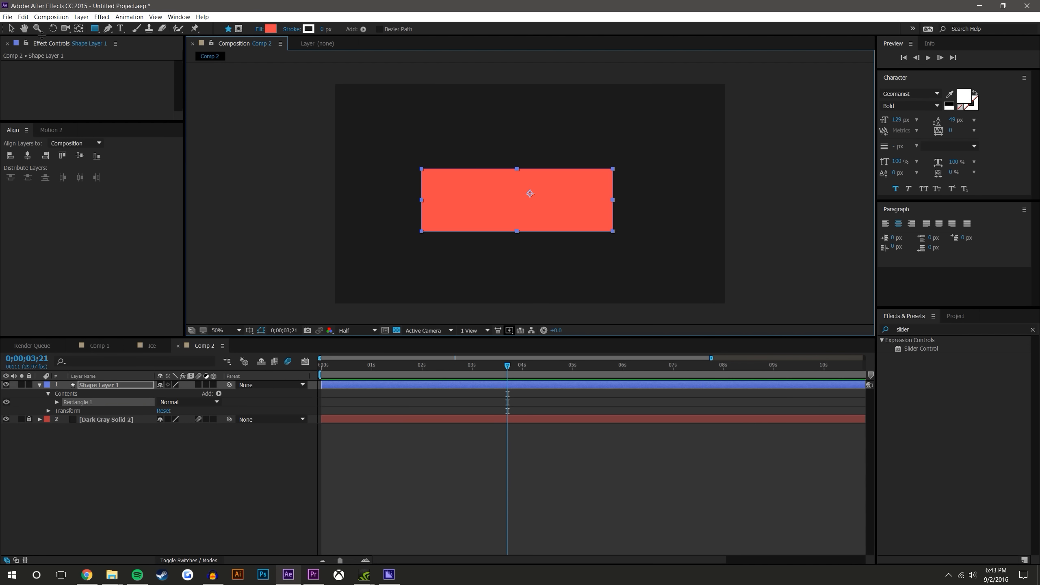
pyautogui.click(11, 28)
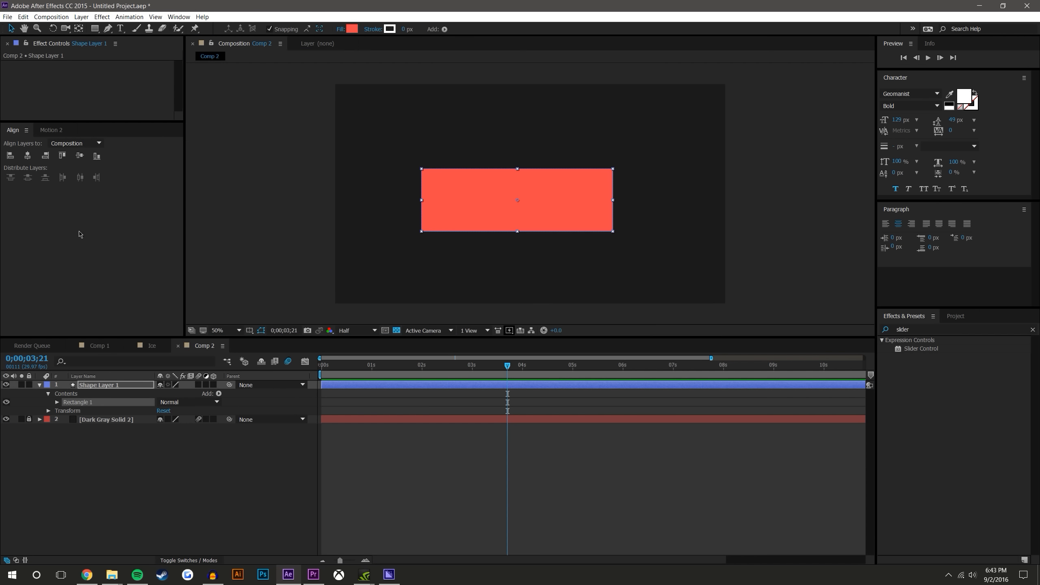
pyautogui.click(79, 155)
pyautogui.click(28, 156)
pyautogui.click(151, 453)
pyautogui.click(525, 222)
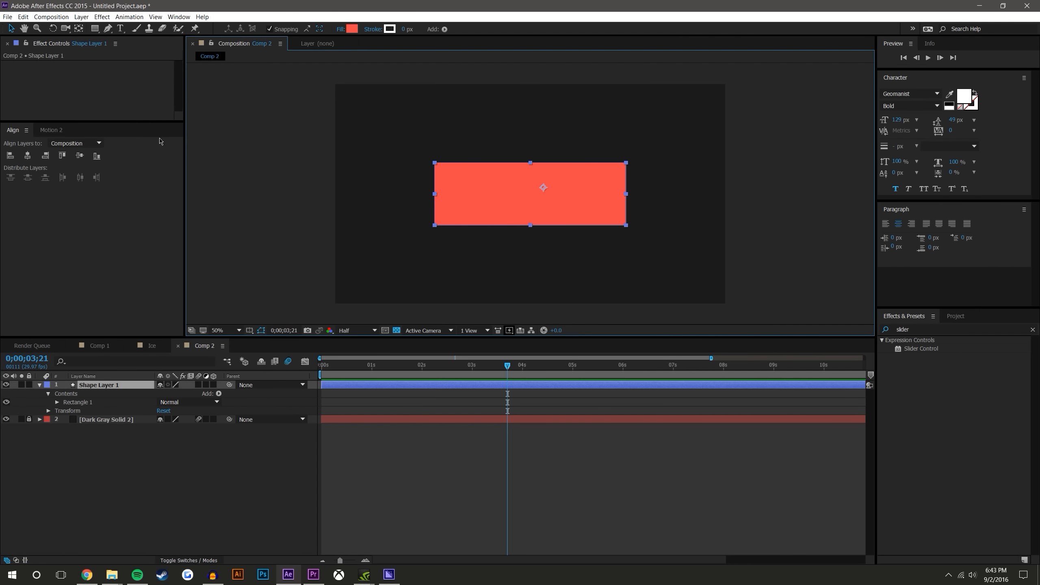
# Make the new rectangle layer 3D and move its anchor point to the middle of its top edge.
pyautogui.click(51, 130)
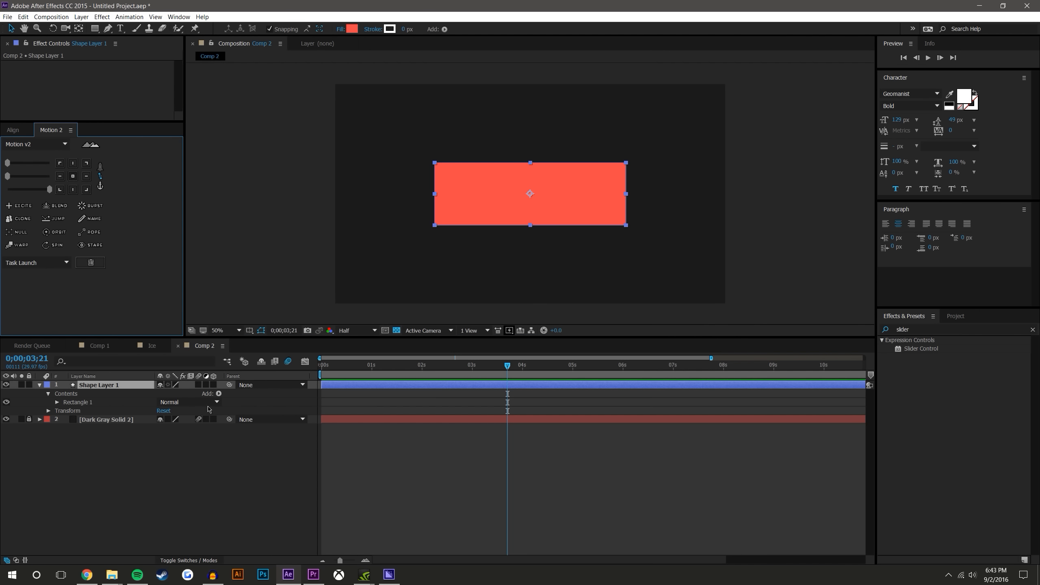
pyautogui.click(214, 385)
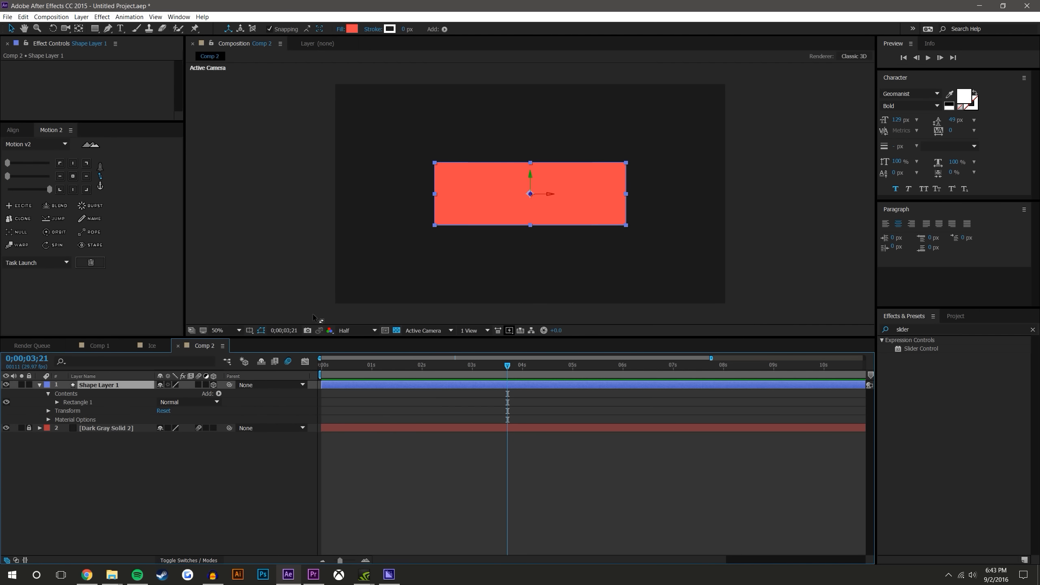
pyautogui.click(82, 30)
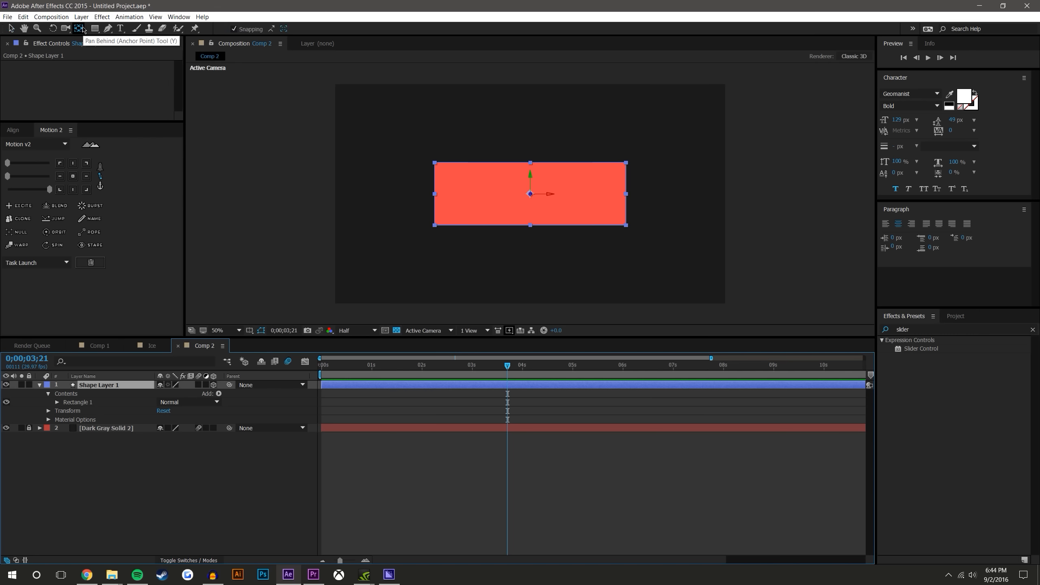
pyautogui.moveTo(532, 191); pyautogui.dragTo(532, 163)
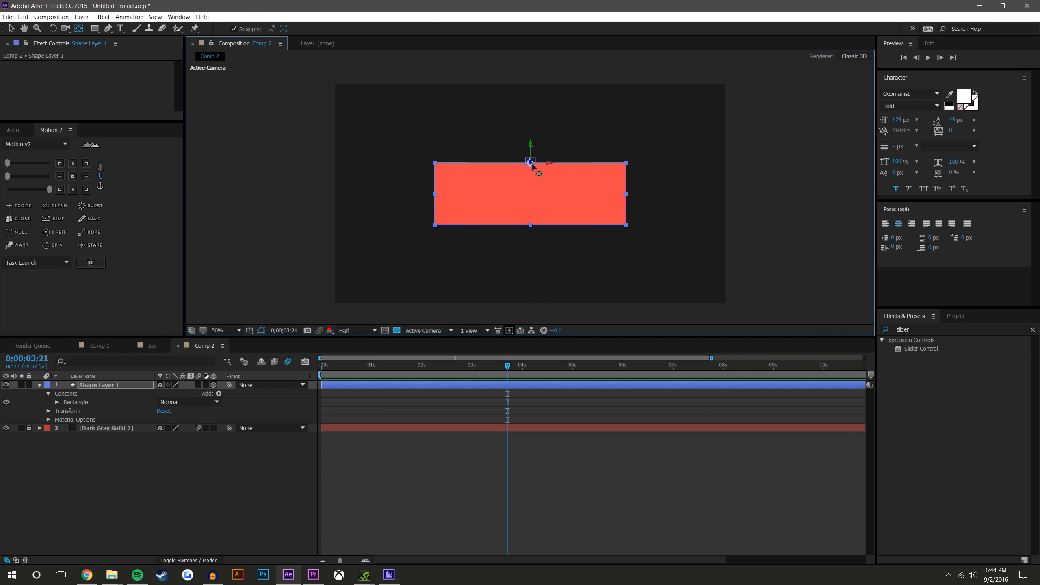
pyautogui.click(180, 521)
# Find the T023 user preset, apply it to the rectangle at 0;00;03;21 and preview the swing.
pyautogui.doubleClick(929, 329)
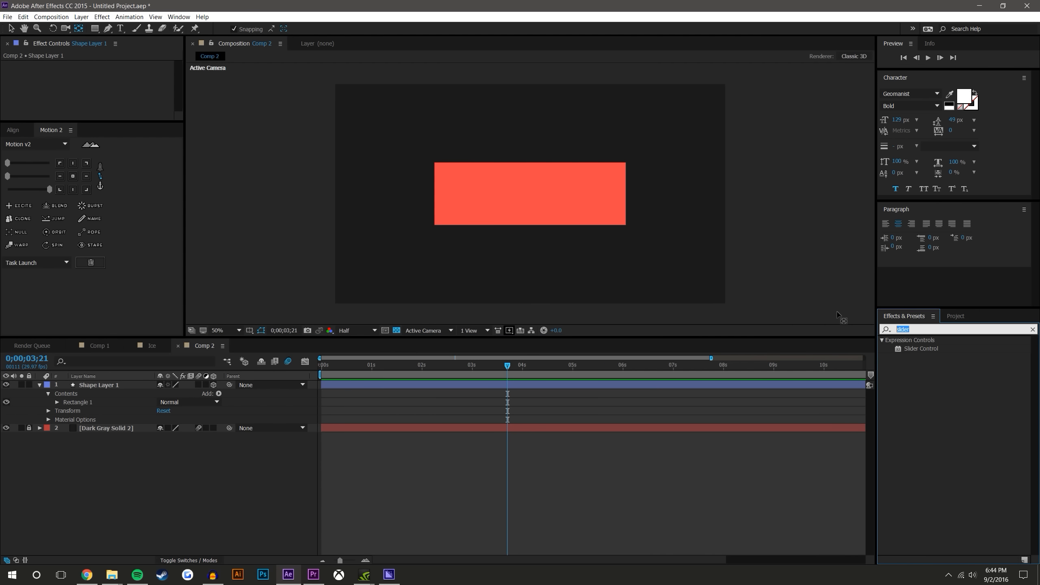
pyautogui.write('t023')
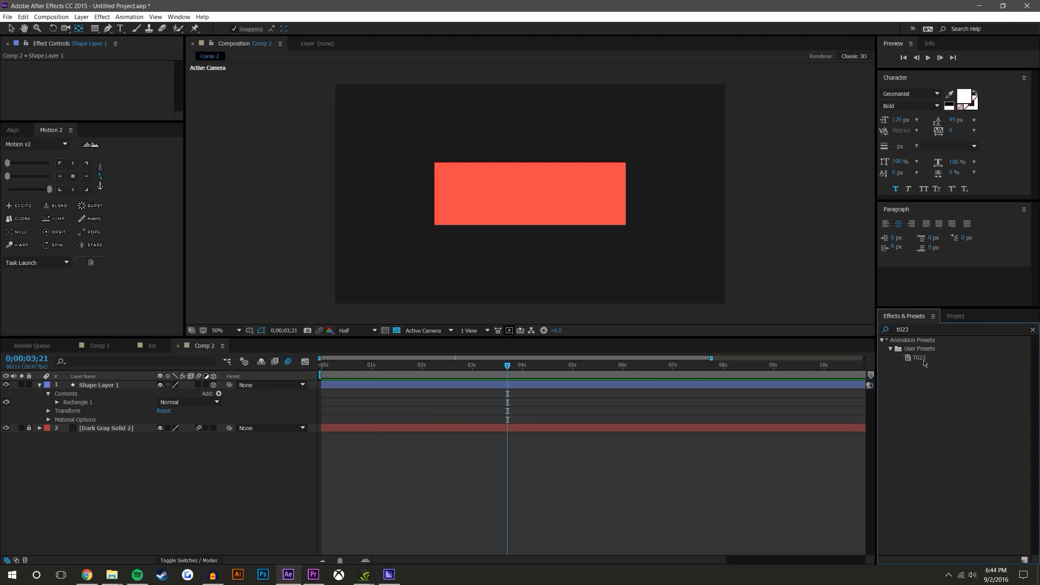
pyautogui.moveTo(921, 358); pyautogui.dragTo(532, 252)
pyautogui.click(575, 508)
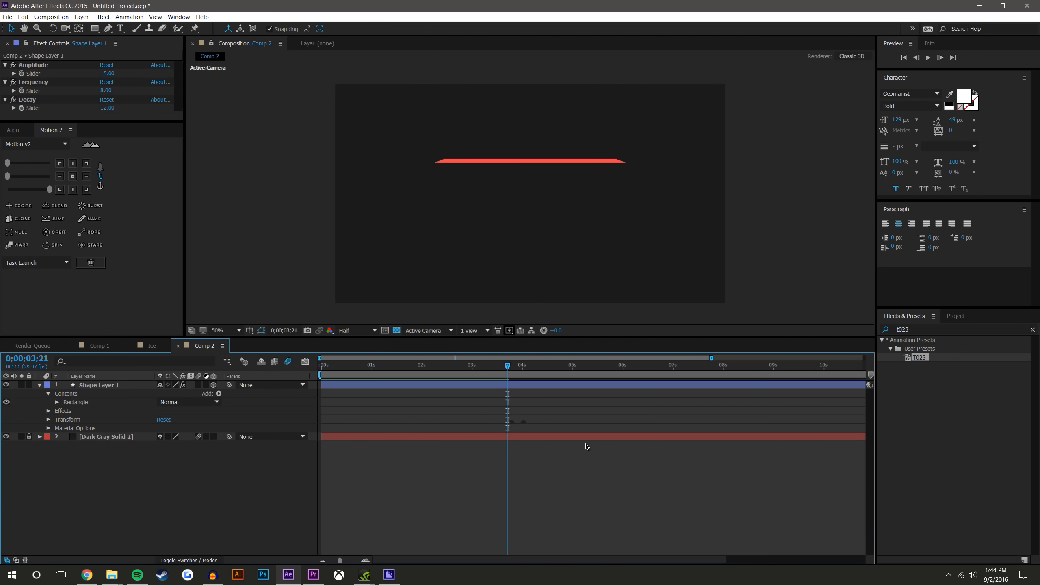
pyautogui.click(928, 57)
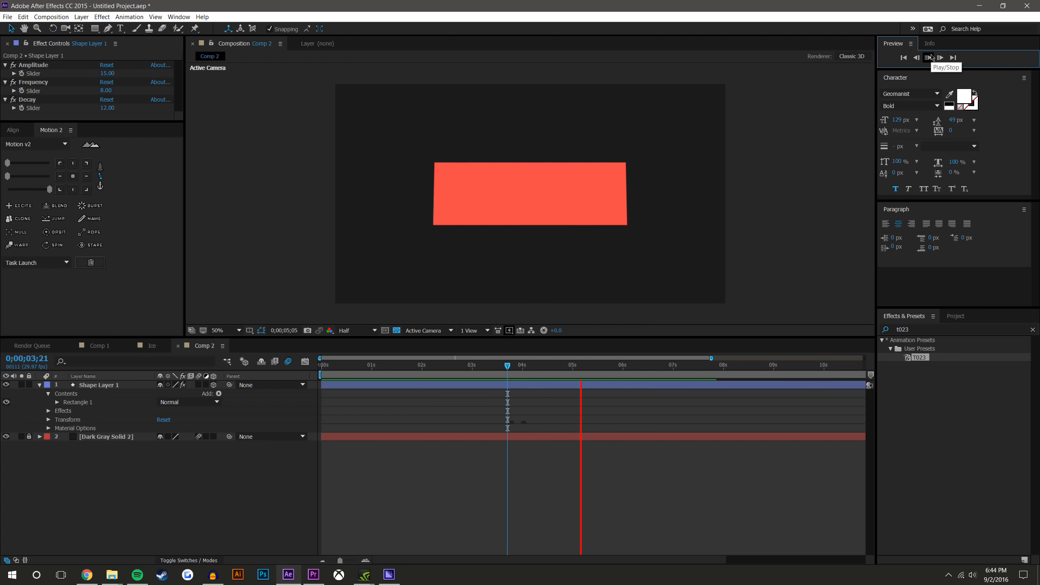
pyautogui.click(930, 58)
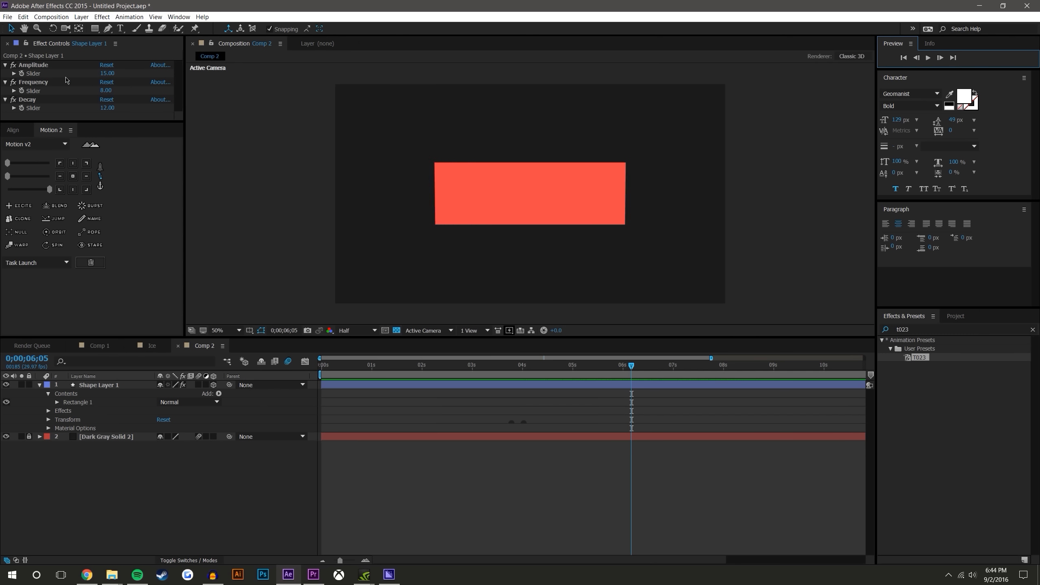
# Reveal the rectangle's keyframes and set its first X Rotation keyframe at 0;00;03;21 to about 93.7°.
pyautogui.click(511, 367)
pyautogui.click(86, 385)
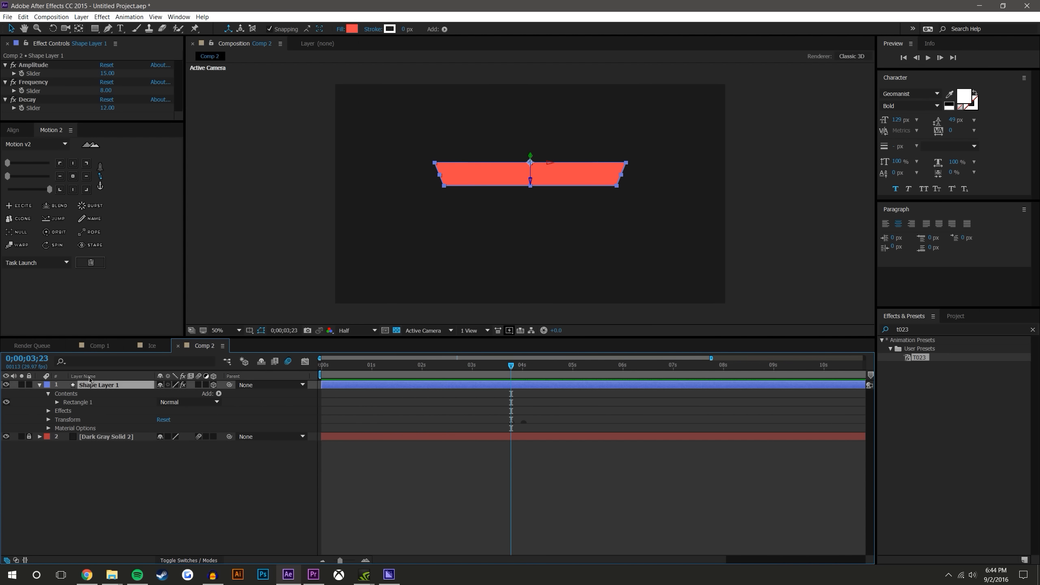
pyautogui.press('u')
pyautogui.click(634, 450)
pyautogui.moveTo(512, 365); pyautogui.dragTo(506, 366)
pyautogui.click(366, 560)
pyautogui.click(365, 560)
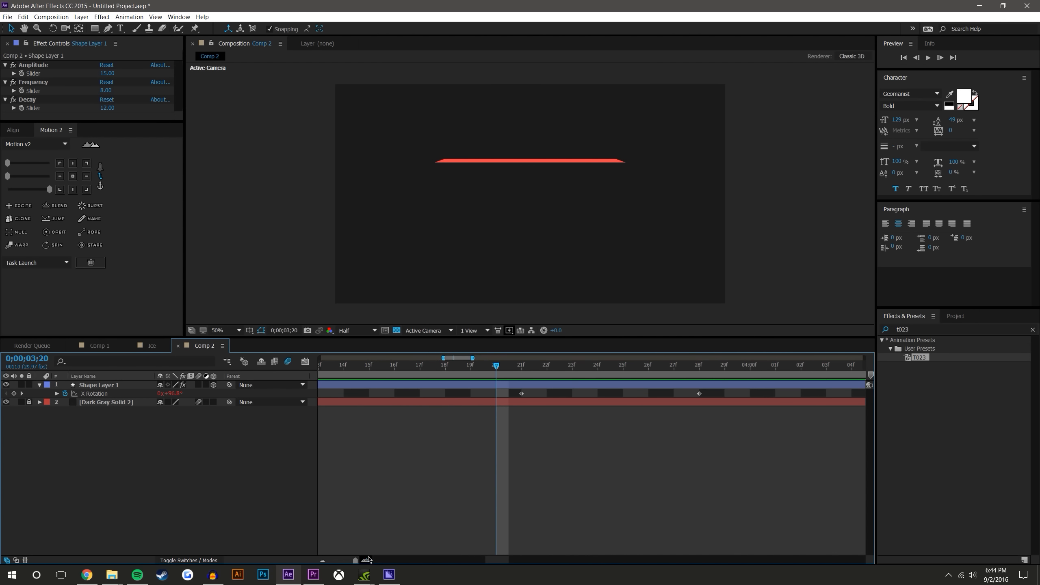
pyautogui.press('pagedown')
pyautogui.moveTo(174, 393); pyautogui.dragTo(163, 399)
pyautogui.click(662, 477)
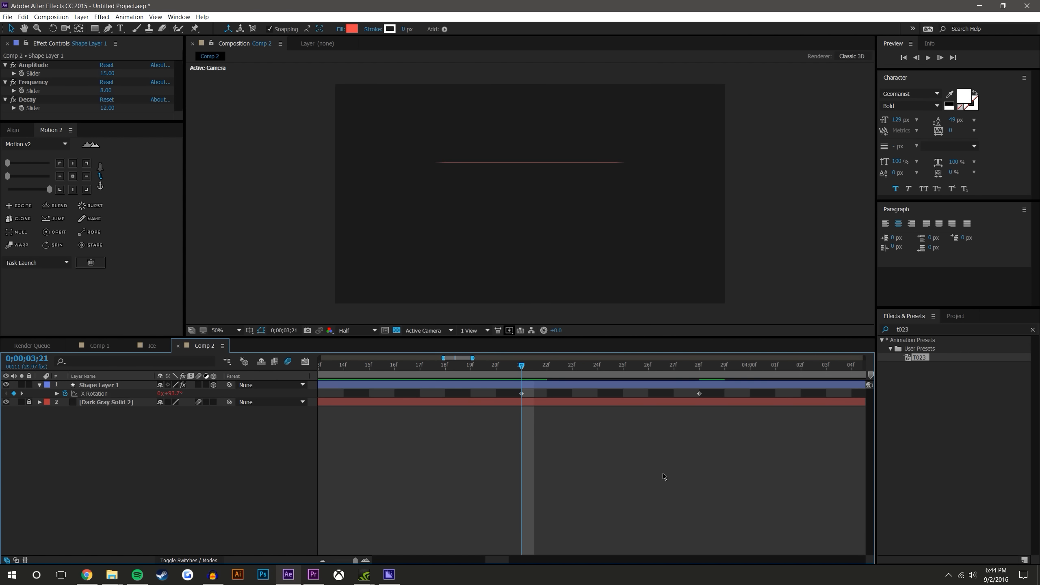
# Trim the start of the rectangle's layer to its first X Rotation keyframe at 0;00;03;21.
pyautogui.click(320, 560)
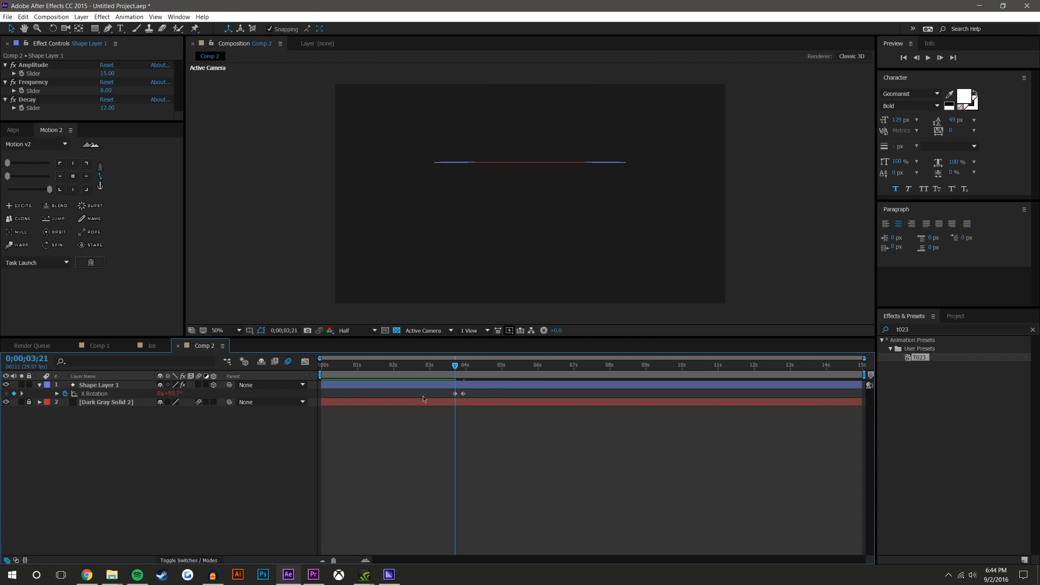
pyautogui.click(113, 385)
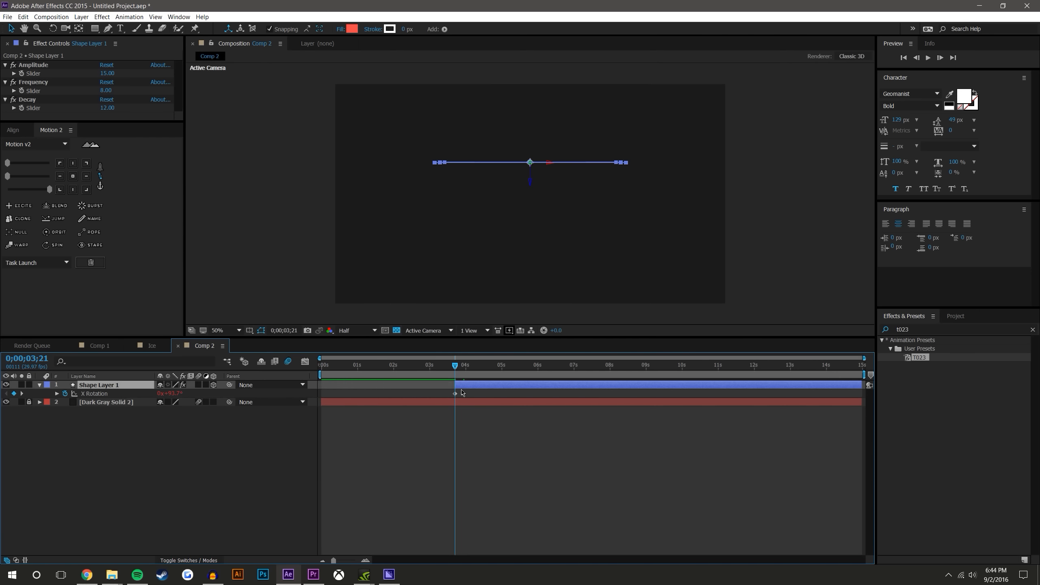
pyautogui.click(489, 429)
# Preview the rectangle's trimmed swing from 0;00;03;10.
pyautogui.moveTo(455, 365); pyautogui.dragTo(442, 366)
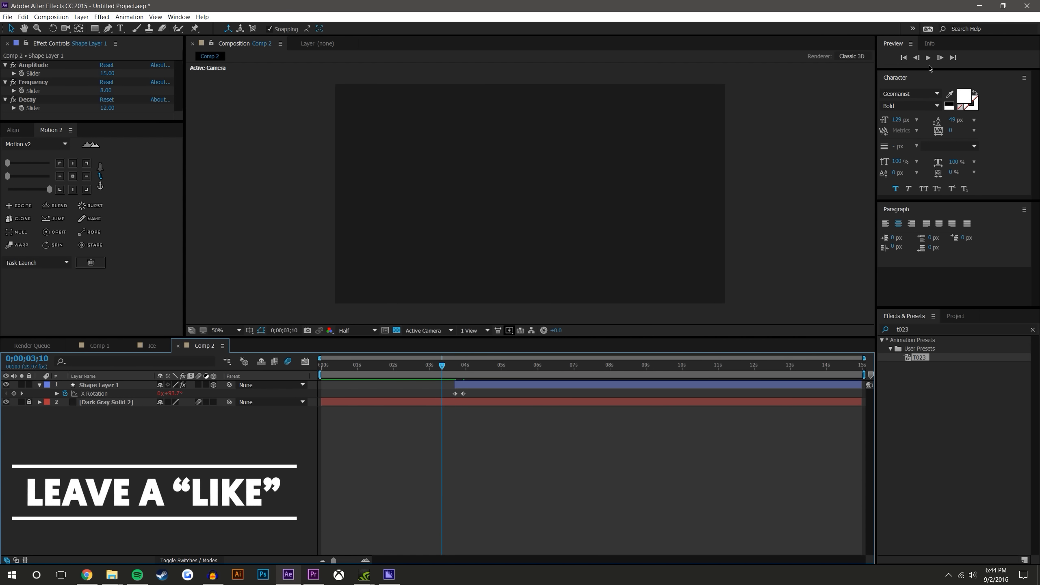
pyautogui.click(928, 59)
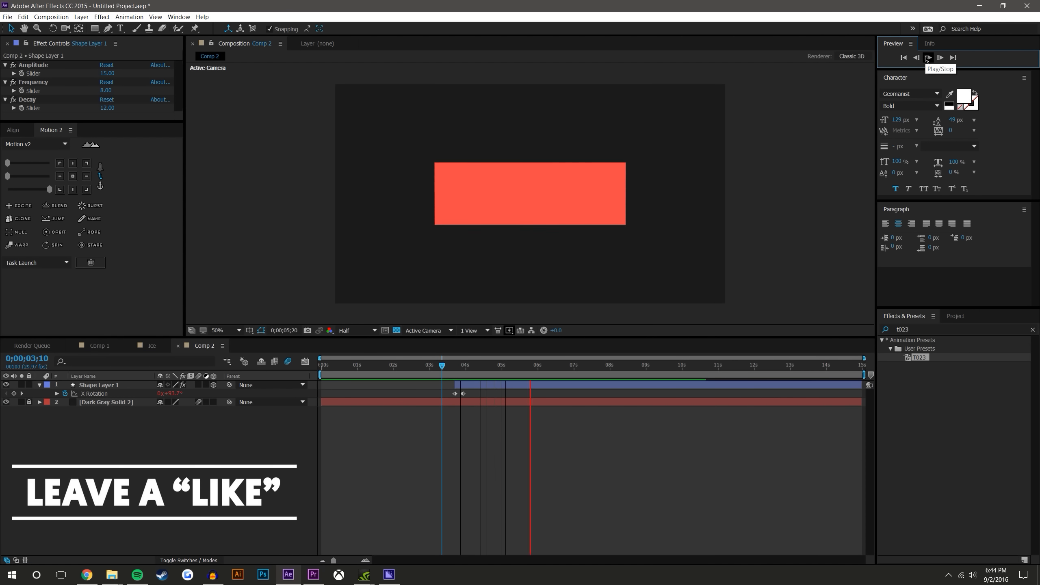
pyautogui.click(927, 59)
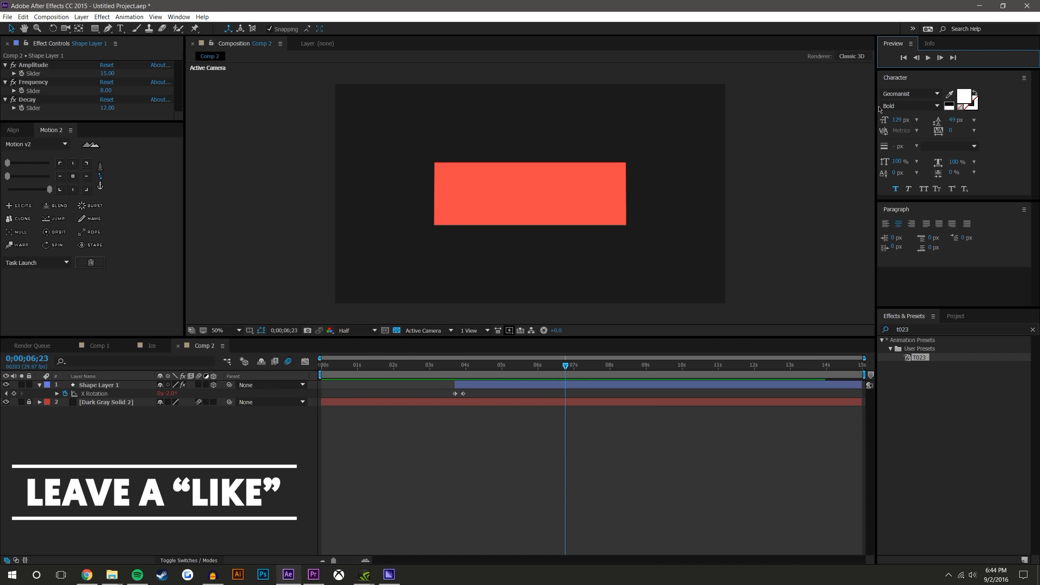